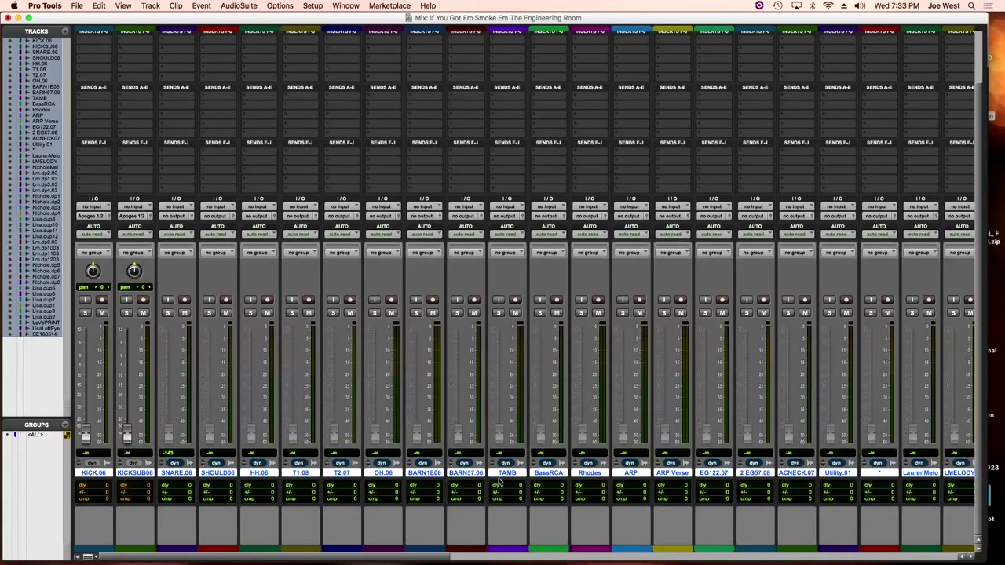
Examine the recorded tracks and their waveforms in the Edit window, from the kick tracks to the end of the track list
left_click(9, 17)
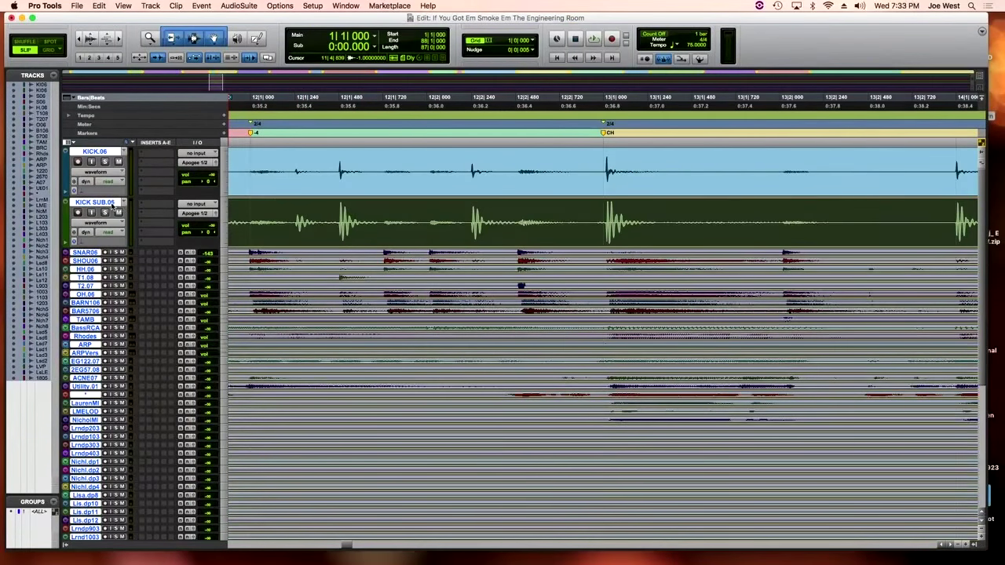
left_click(223, 212)
left_click(254, 249)
scroll(345, 282, "down", 5)
scroll(348, 293, "up", 3)
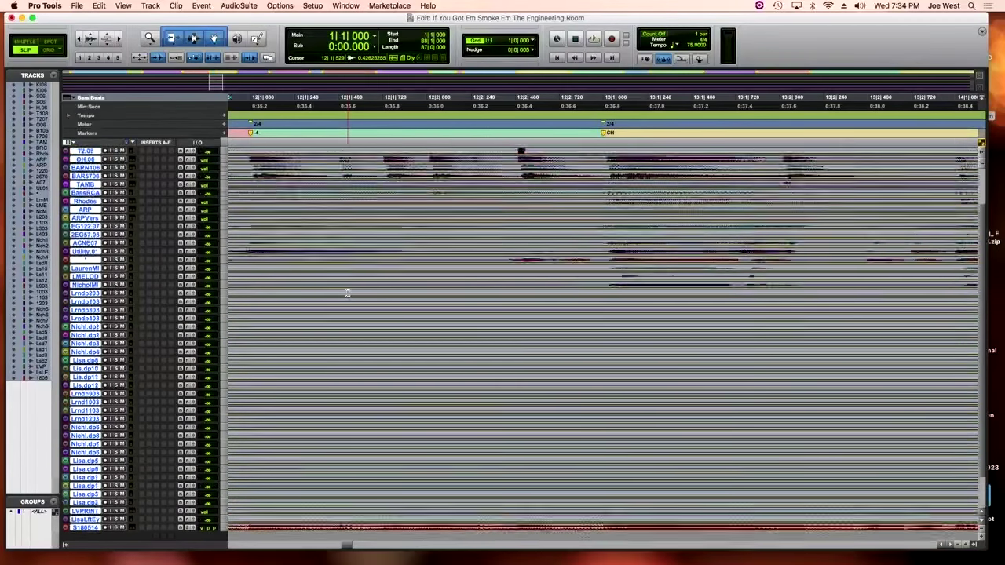
scroll(352, 293, "up", 5)
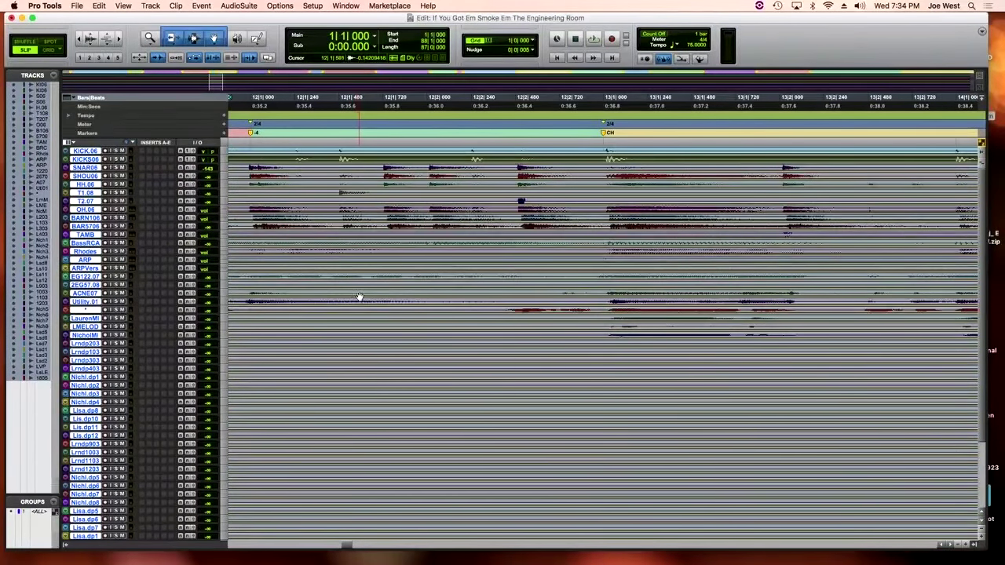
scroll(126, 185, "down", 6)
scroll(142, 193, "down", 4)
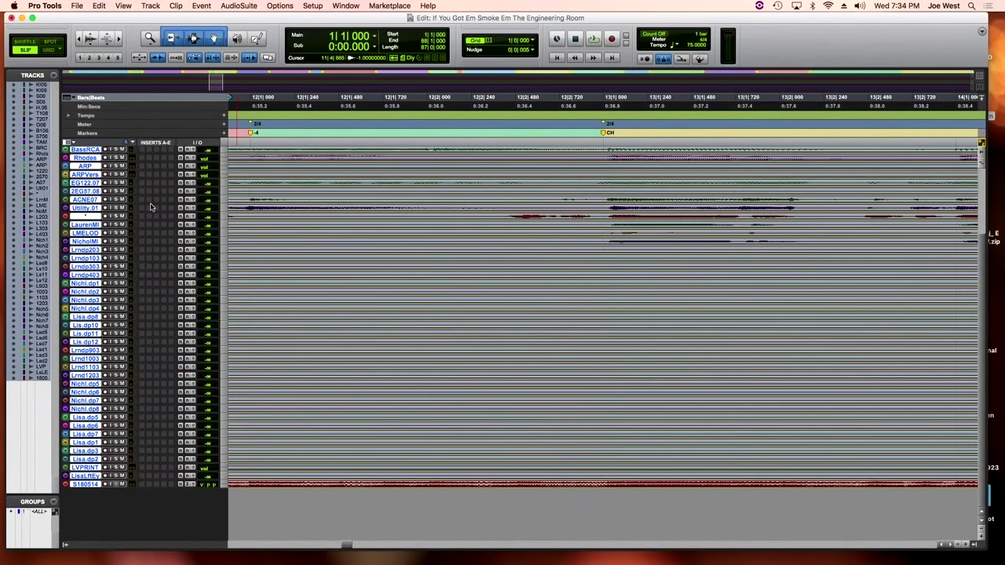
scroll(152, 206, "up", 11)
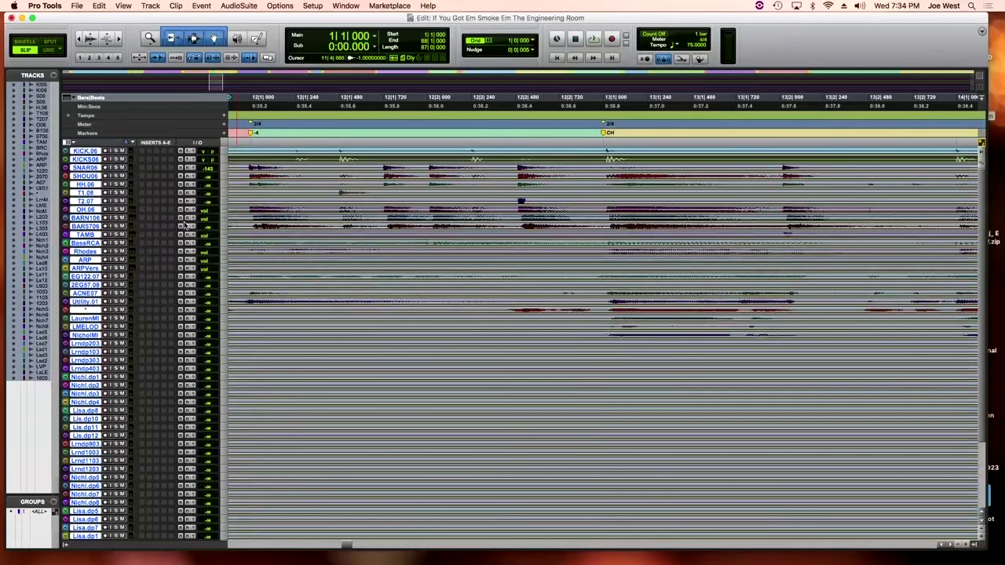
Review the channels in the Mix window one by one, from BARN1E06 through the instruments to the "*" track
key("super+equal")
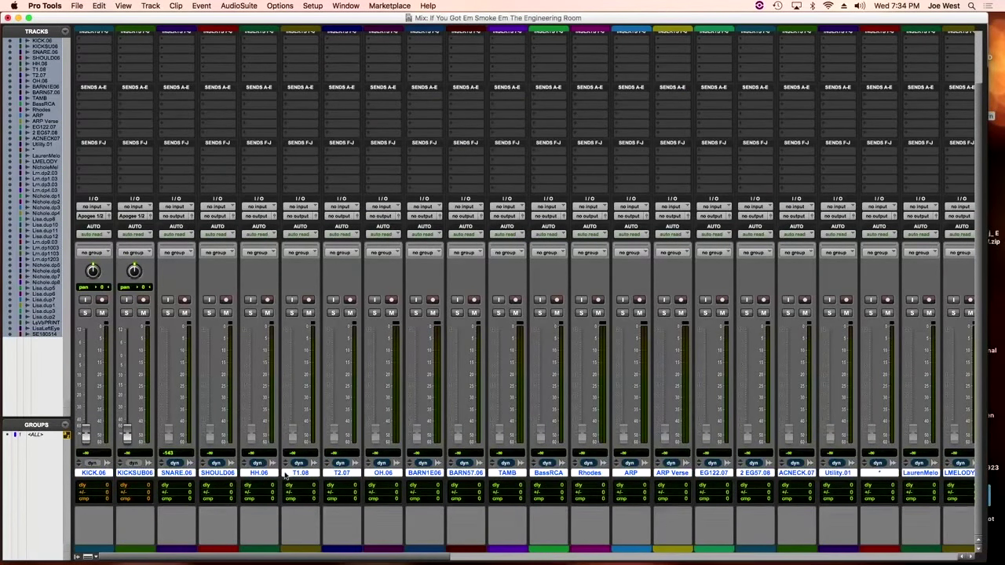
left_click_drag(265, 557, 3, 556)
left_click(424, 474)
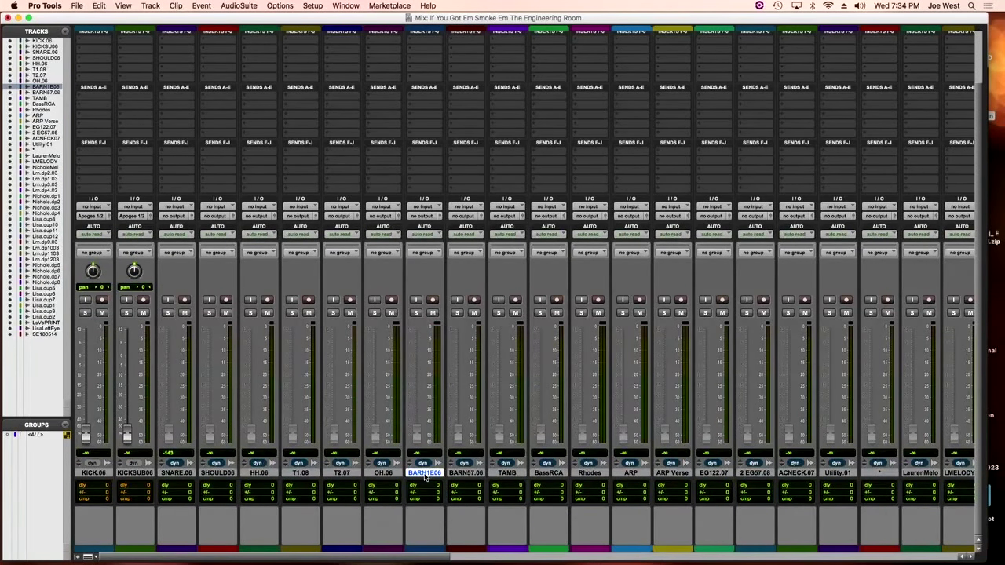
left_click(468, 473)
left_click(504, 473)
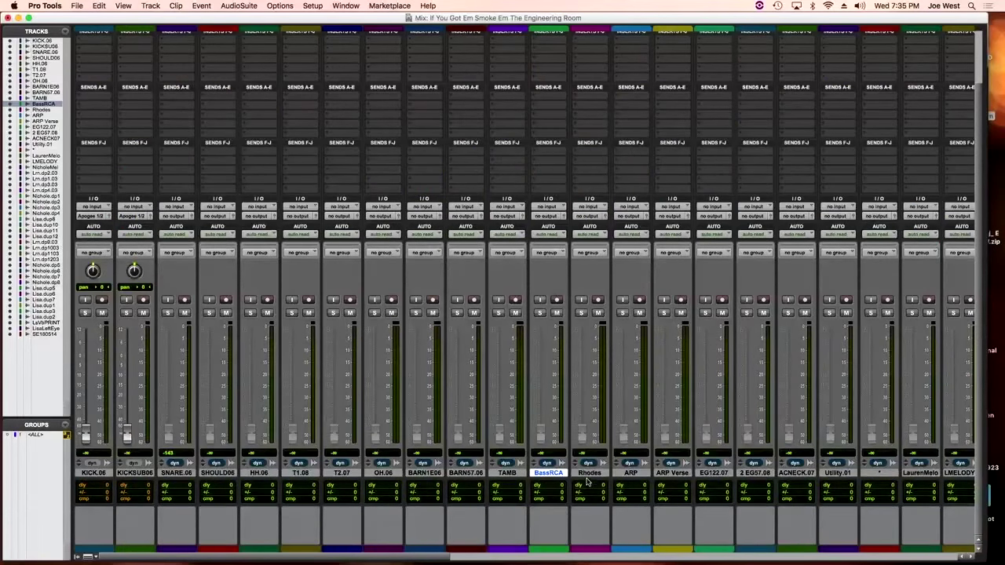
left_click(588, 474)
left_click(631, 474)
left_click(671, 475)
left_click(712, 475)
left_click(760, 475)
left_click(807, 475)
left_click(846, 474)
left_click(804, 475)
left_click(838, 475)
left_click(798, 474)
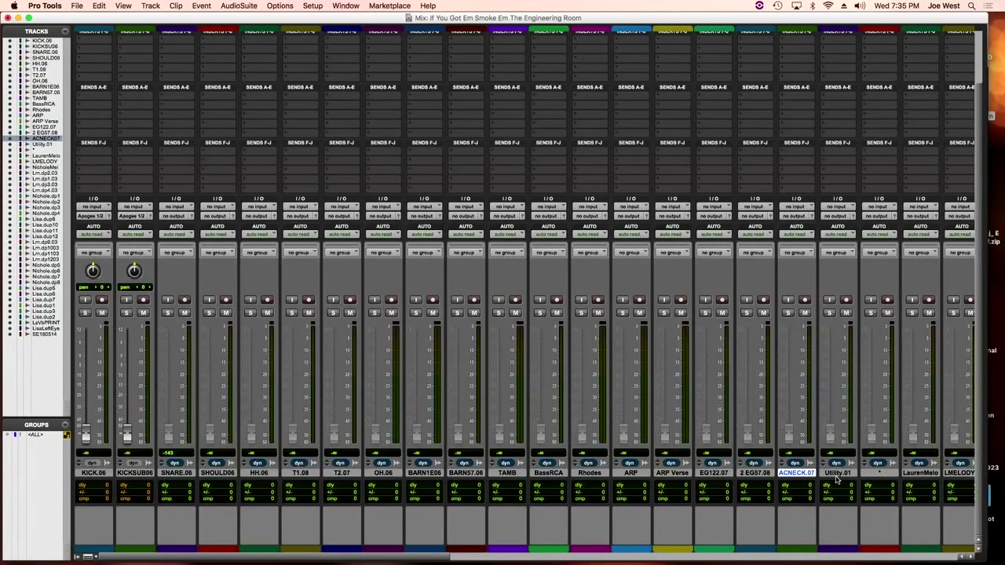
left_click(838, 474)
left_click(872, 475)
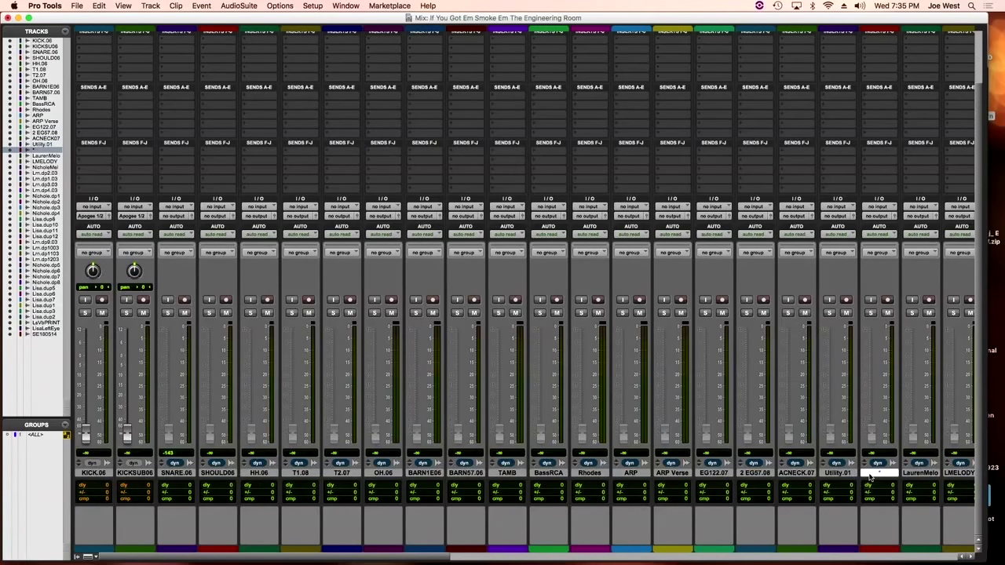
Examine the background vocal channels in the mixer and where their clips fall along the timeline
left_click_drag(431, 557, 662, 551)
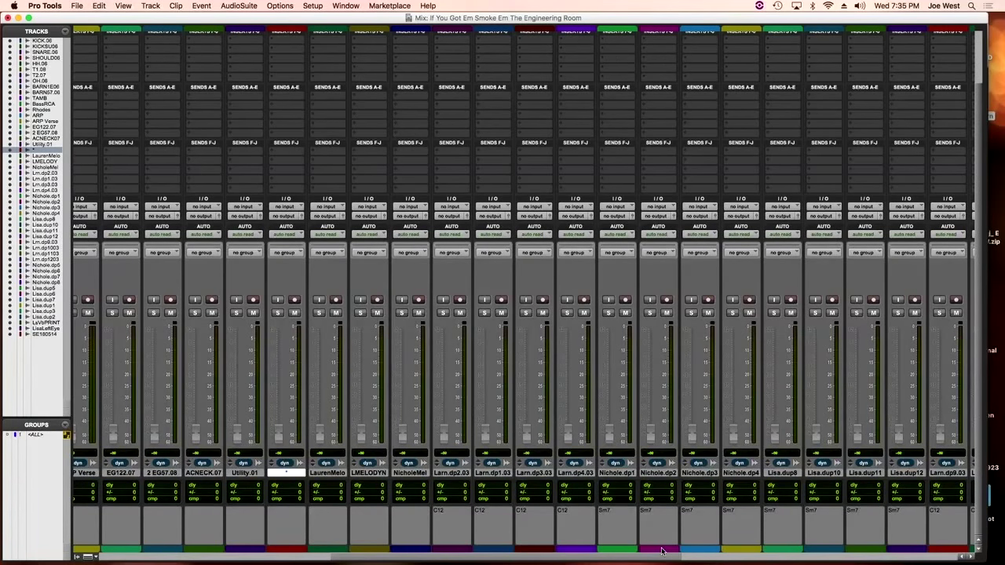
left_click_drag(662, 552, 330, 562)
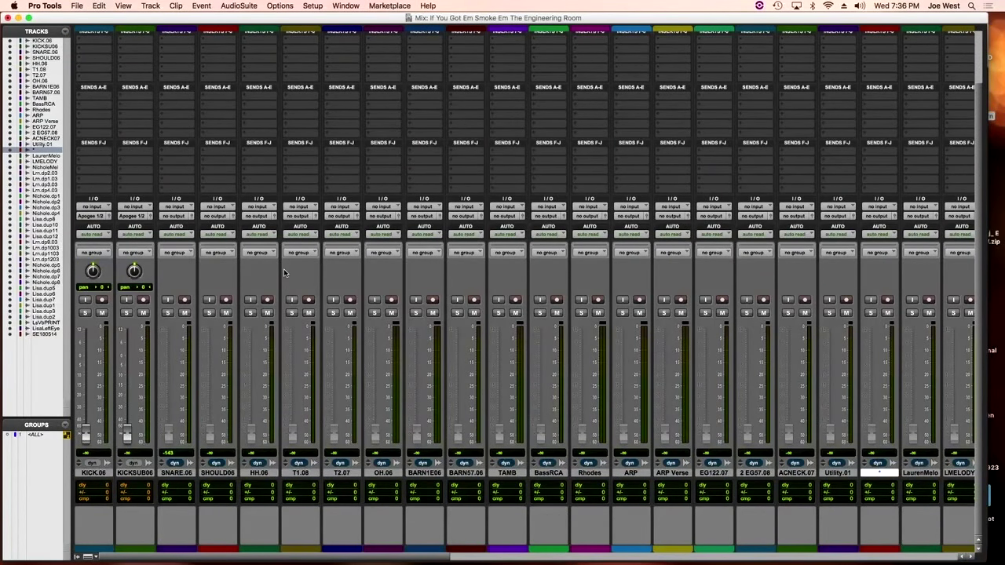
left_click(8, 18)
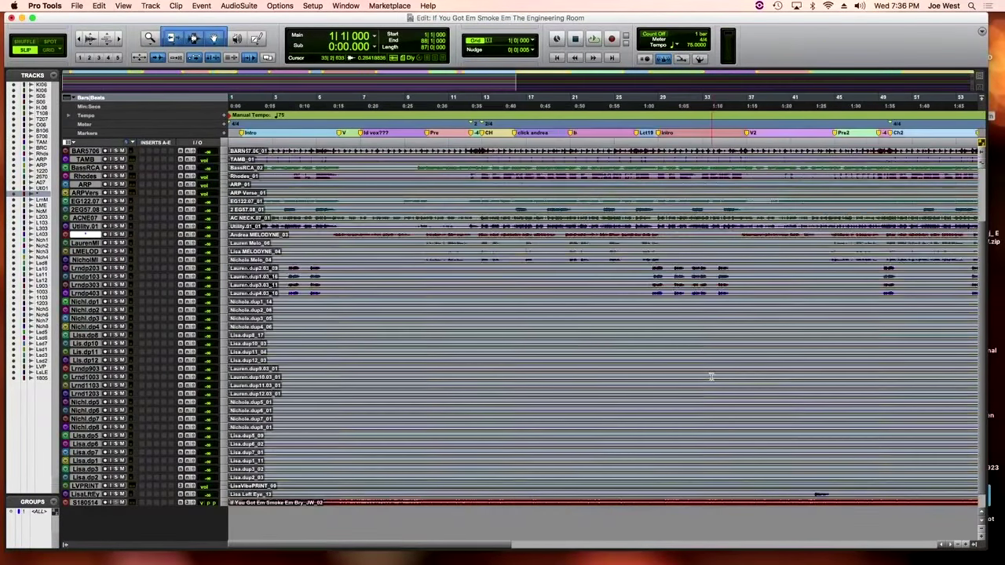
left_click(639, 369)
left_click_drag(639, 369, 709, 490)
left_click_drag(805, 367, 997, 454)
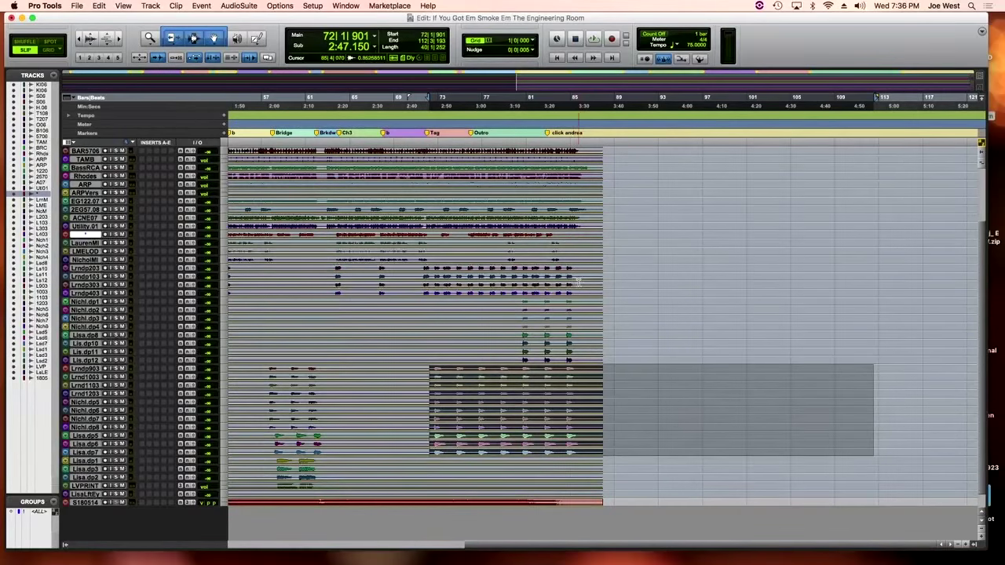
left_click(580, 283)
left_click_drag(580, 271, 258, 377)
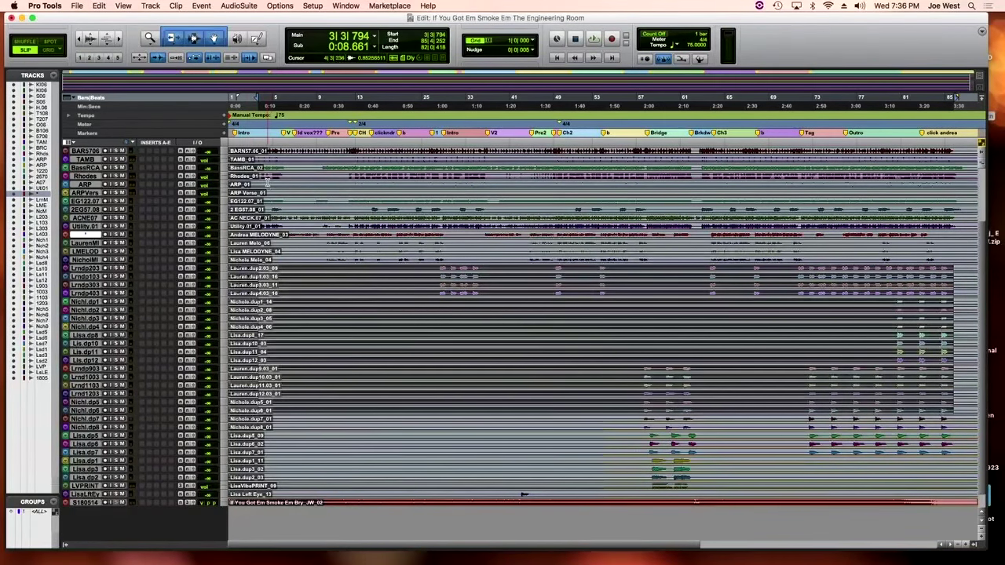
In the Mix window, create one stereo aux input track directly after BARN57.06 and name it Drums
key("super+equal")
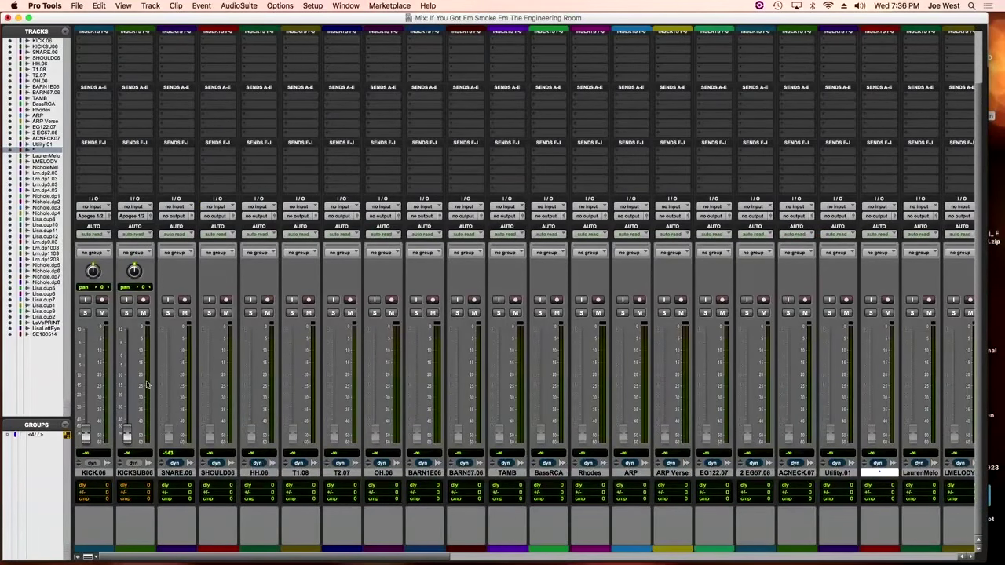
left_click(91, 473)
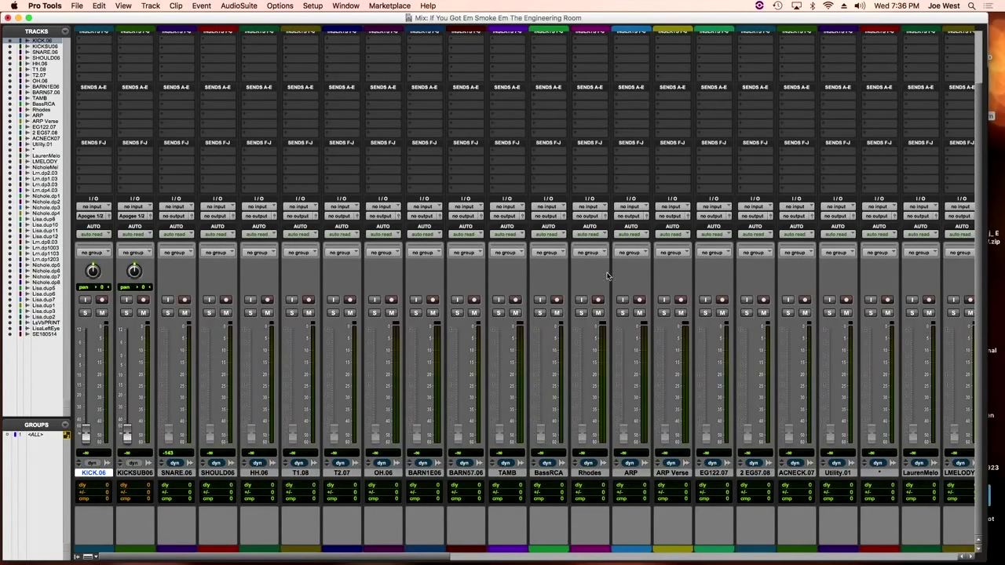
left_click_drag(432, 558, 151, 548)
left_click(507, 473)
left_click(464, 474)
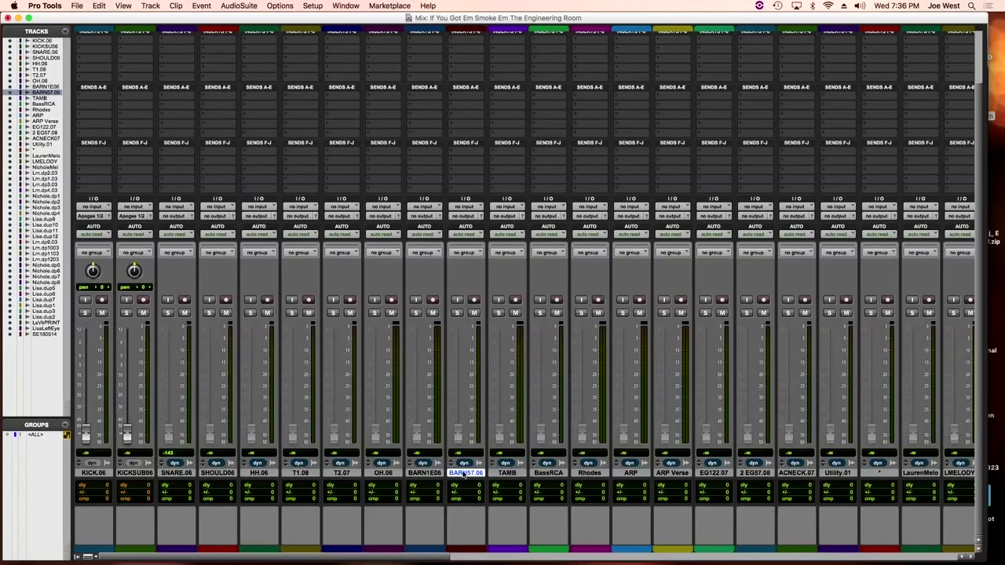
key("super+shift+n")
key("super+Down")
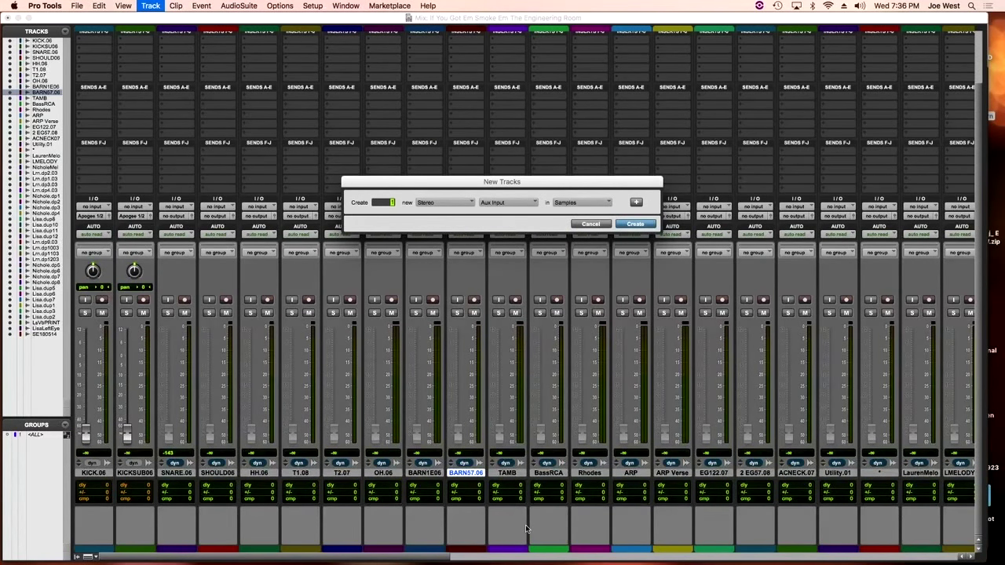
key("Return")
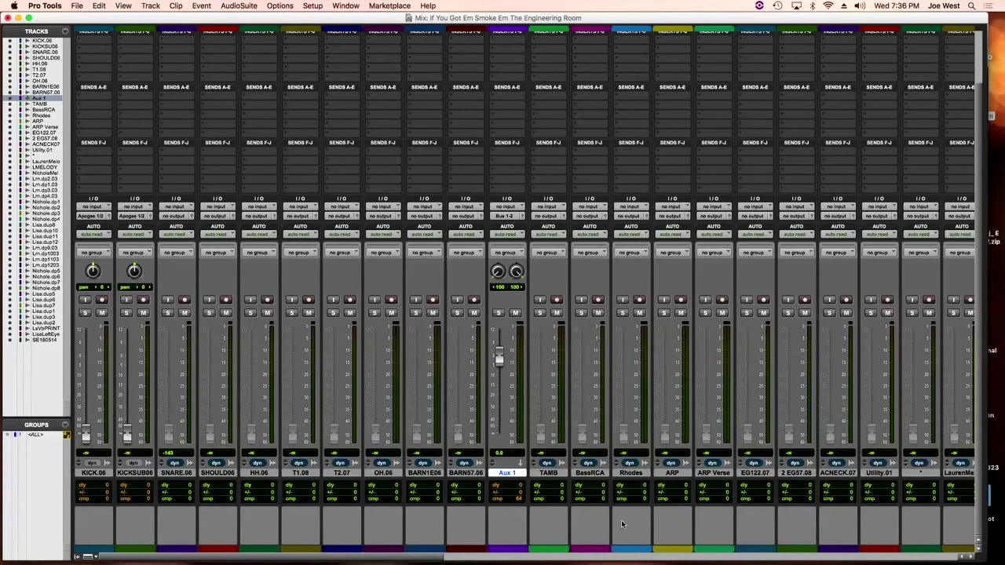
double_click(503, 472)
type("Drums")
key("Return")
Create another stereo aux input track after Drums and name it Master
key("shift+super+n")
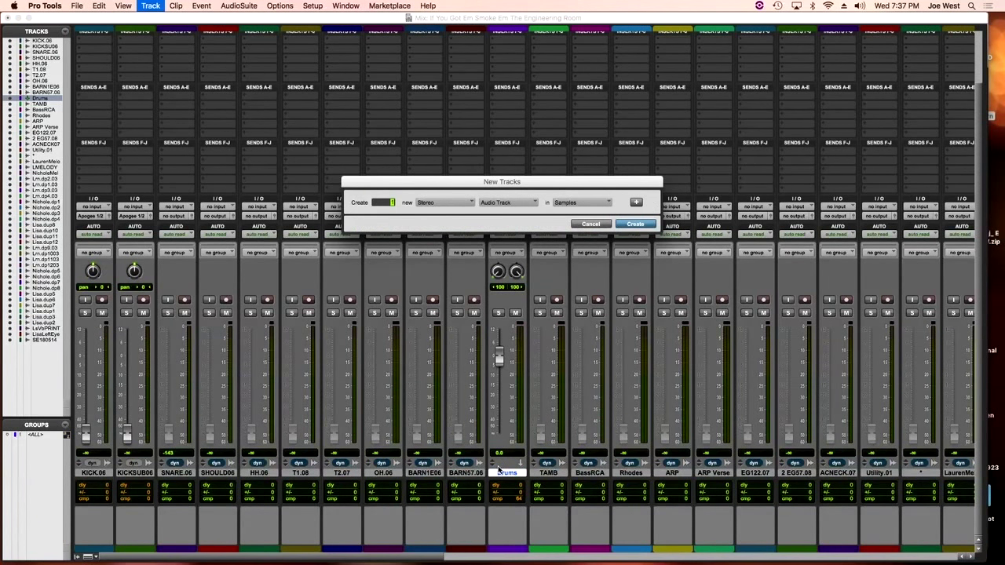
key("super+Down")
key("Return")
double_click(557, 473)
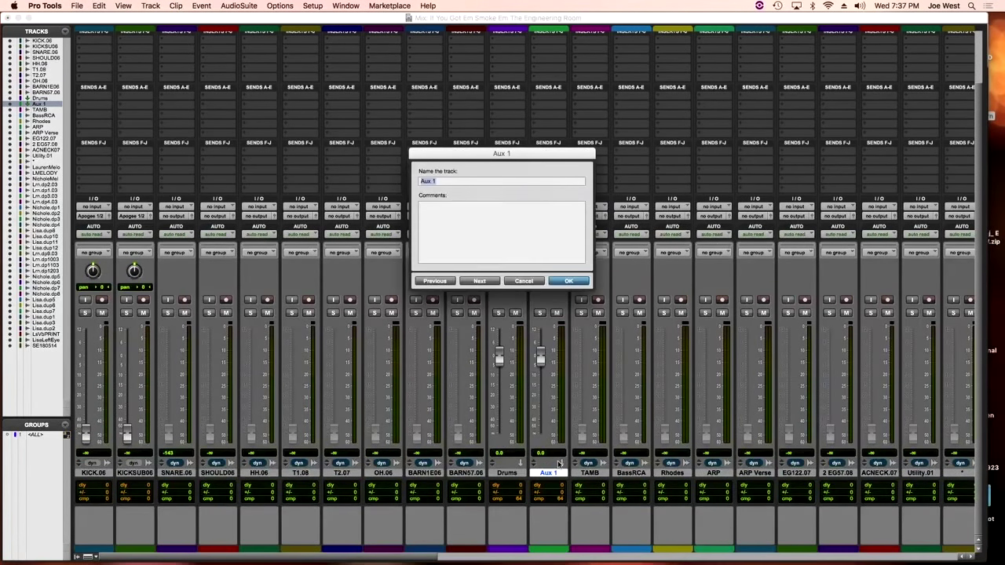
type("Master")
key("Return")
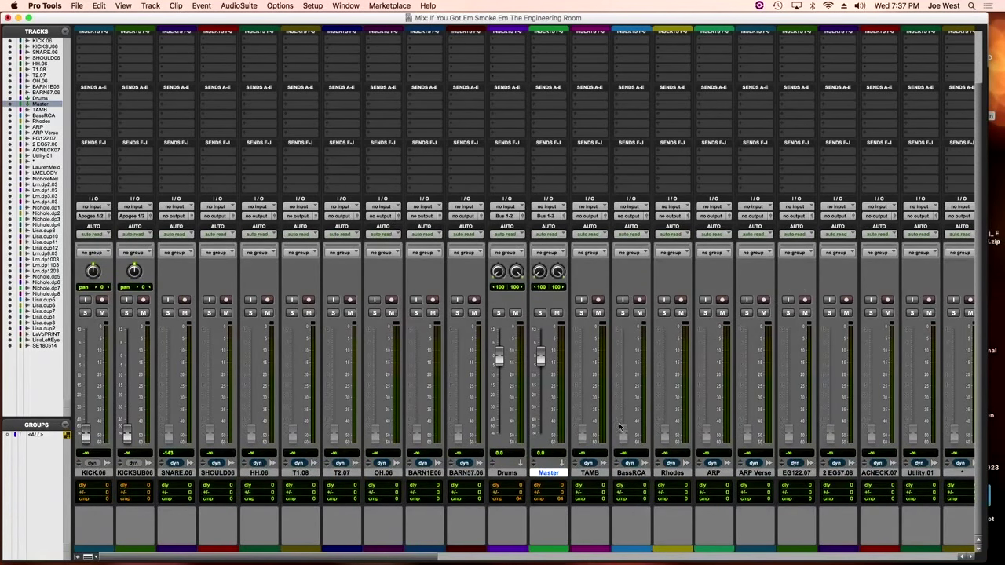
Move the Master track directly after the "*" track and hide all tracks that follow it
left_click_drag(552, 475, 524, 477)
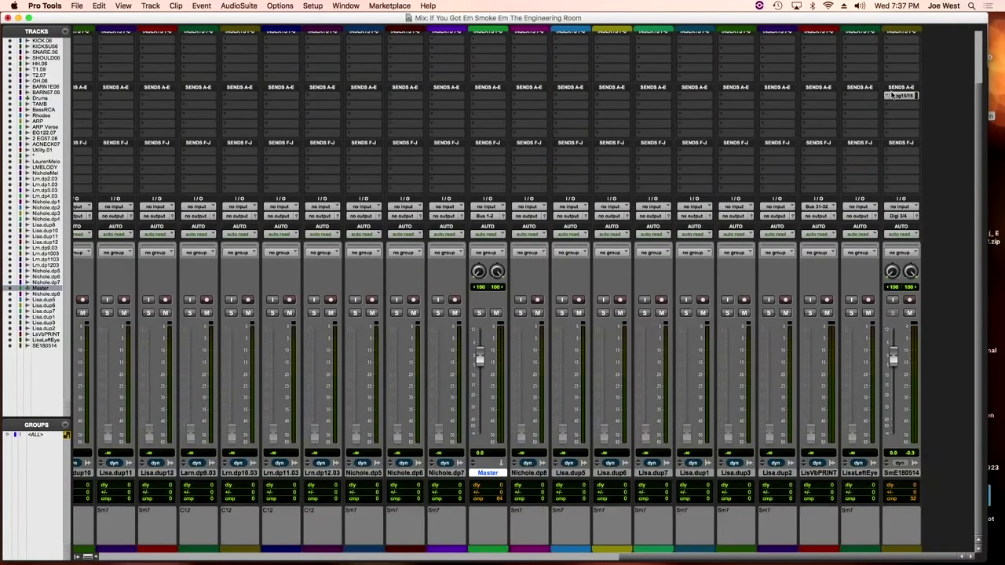
left_click_drag(488, 473, 321, 491)
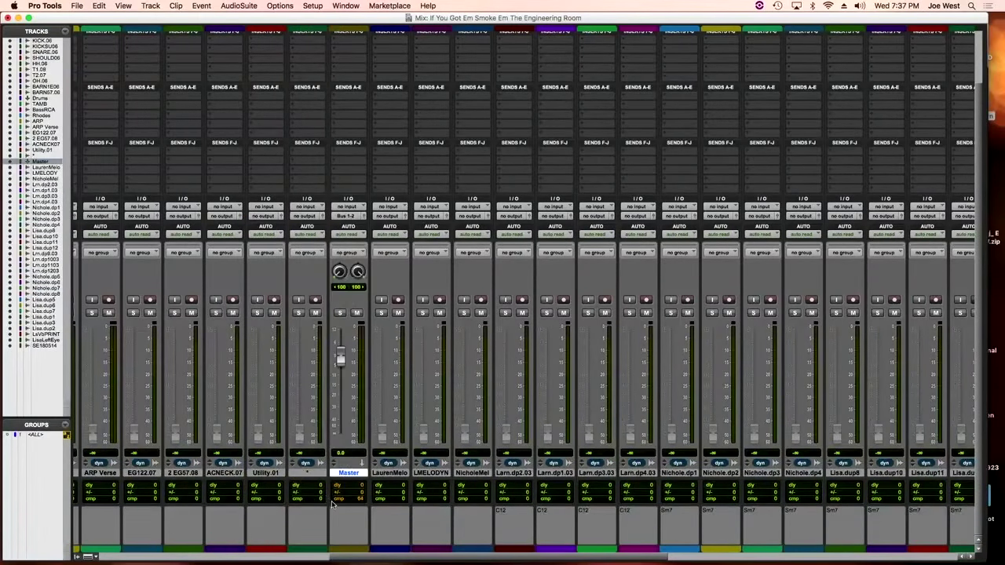
left_click_drag(383, 560, 111, 534)
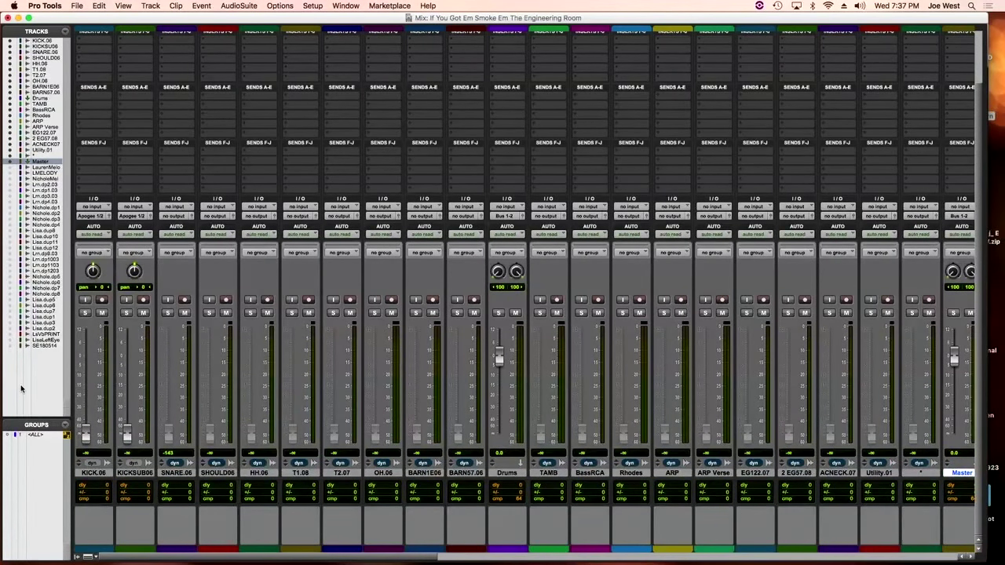
left_click_drag(561, 559, 97, 559)
scroll(403, 562, "right", 3)
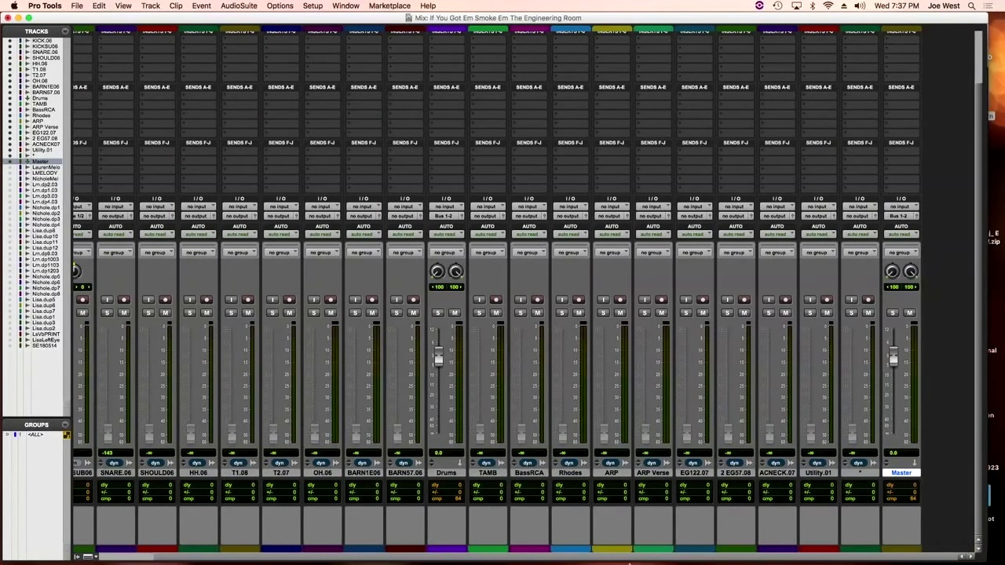
scroll(584, 563, "left", 3)
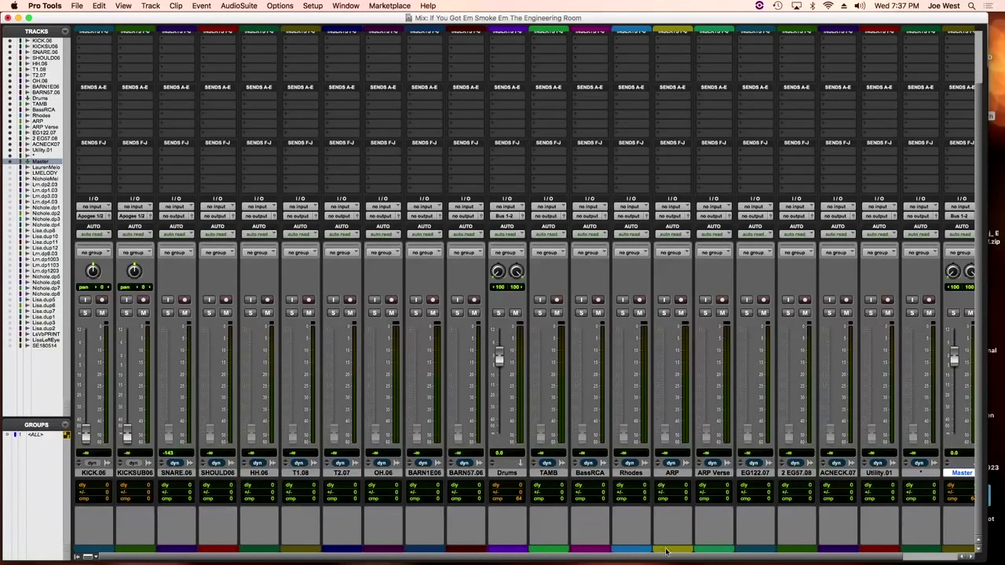
Route the outputs of all tracks from KICK.06 through BARN57.06 to Bus 1-2 (Stereo)
left_click_drag(646, 560, 376, 549)
left_click(465, 472)
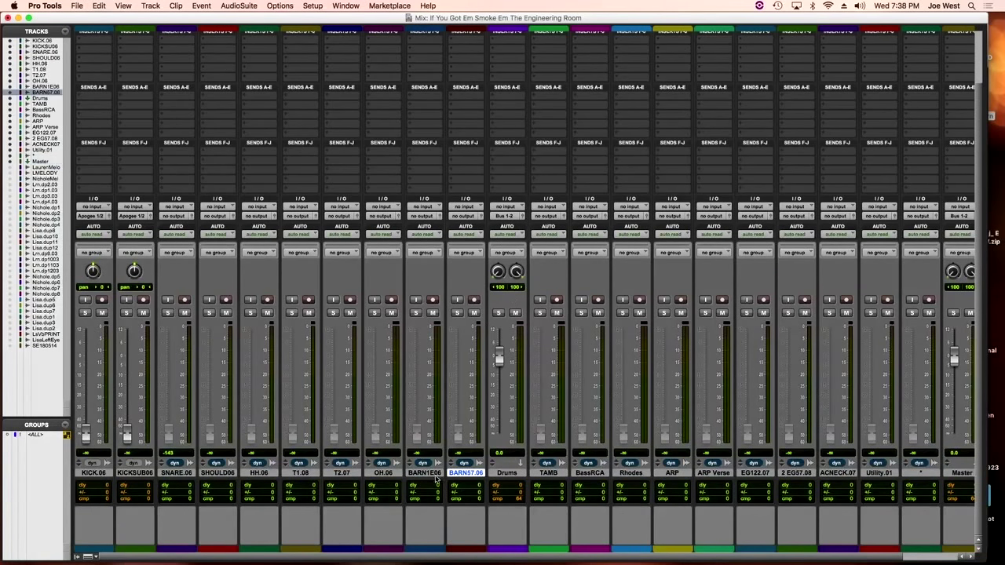
left_click(94, 473, "shift")
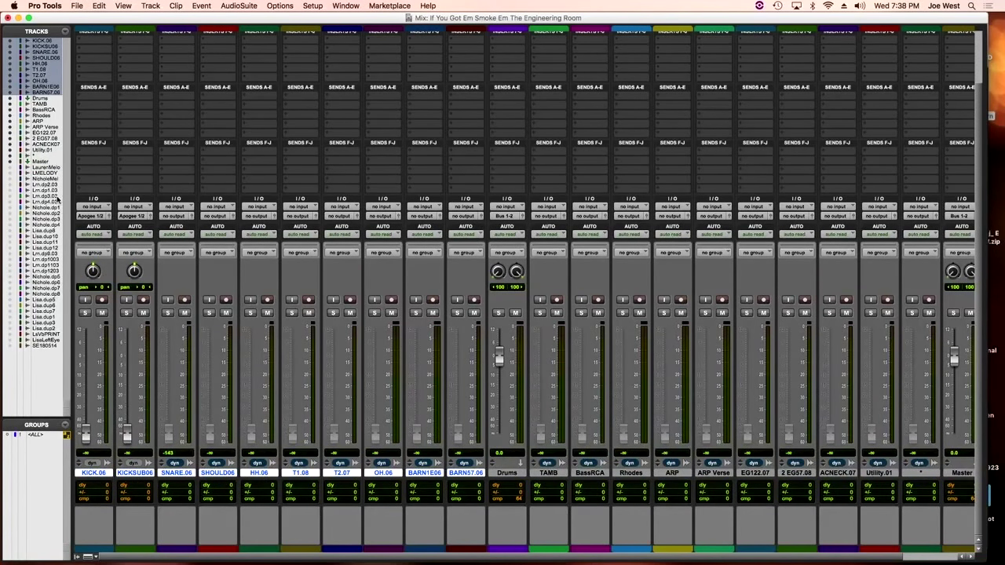
left_click(90, 217)
mouse_move(102, 225)
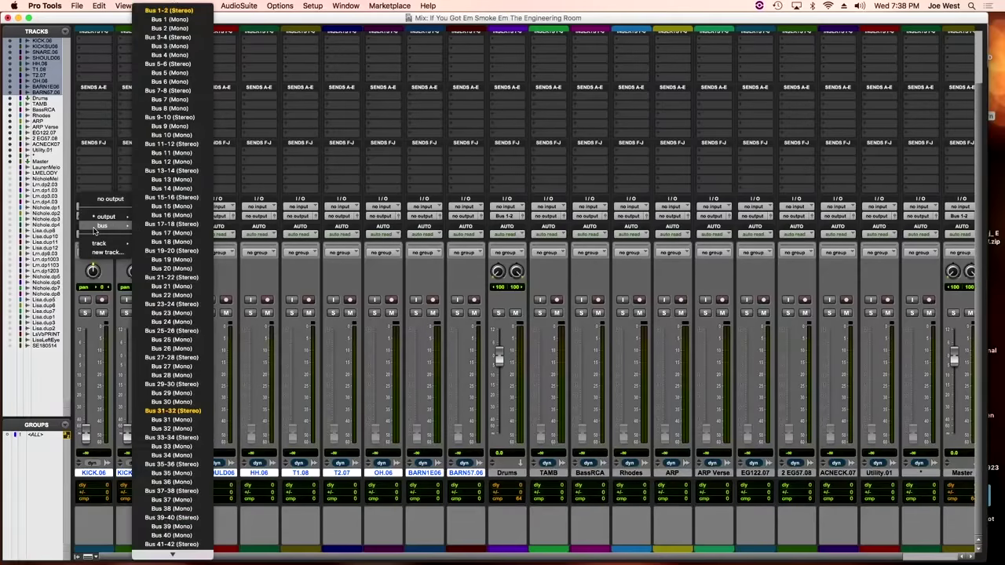
left_click(187, 11)
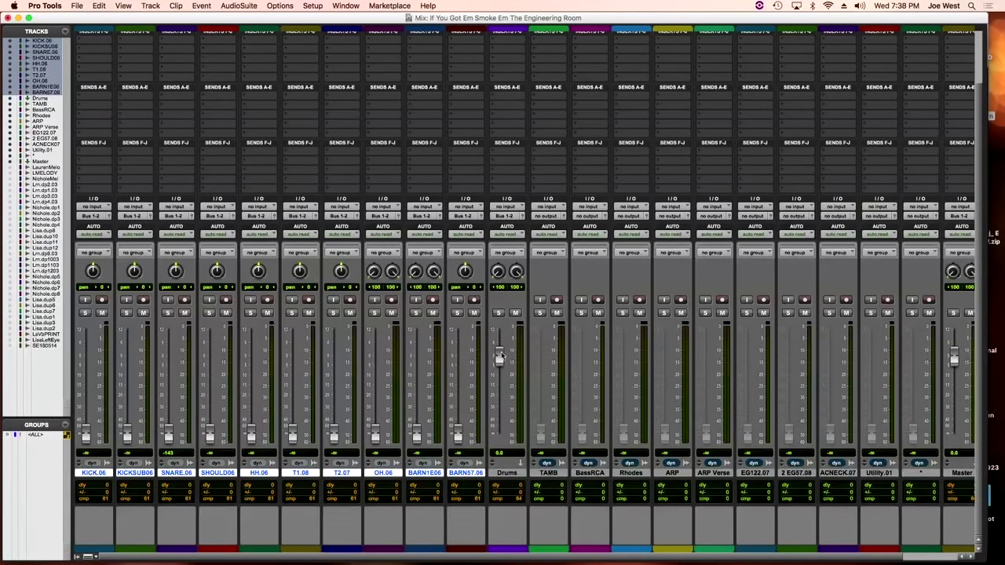
Set the input of the Drums aux track to Bus 1-2 (Stereo)
left_click(506, 207)
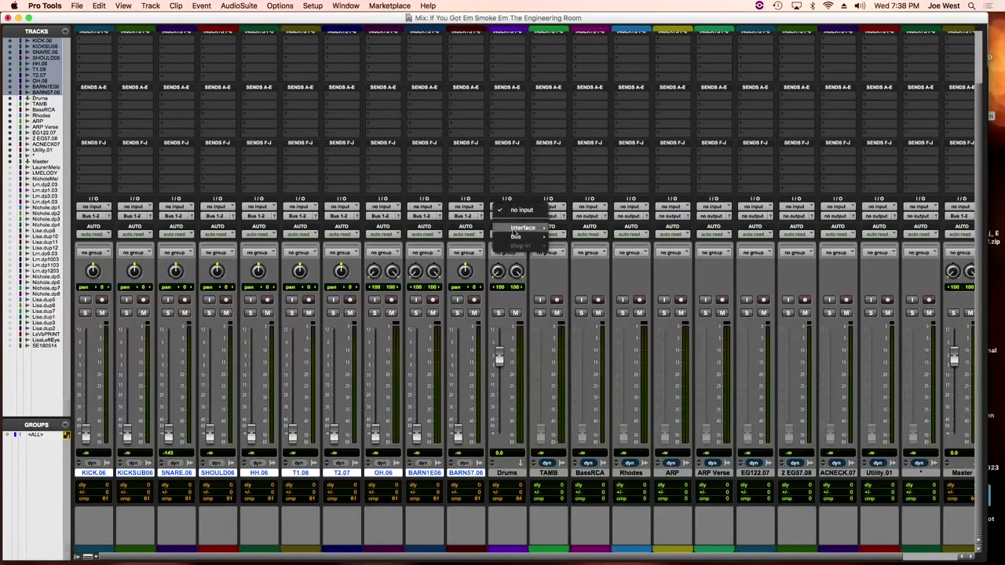
mouse_move(527, 238)
left_click(587, 10)
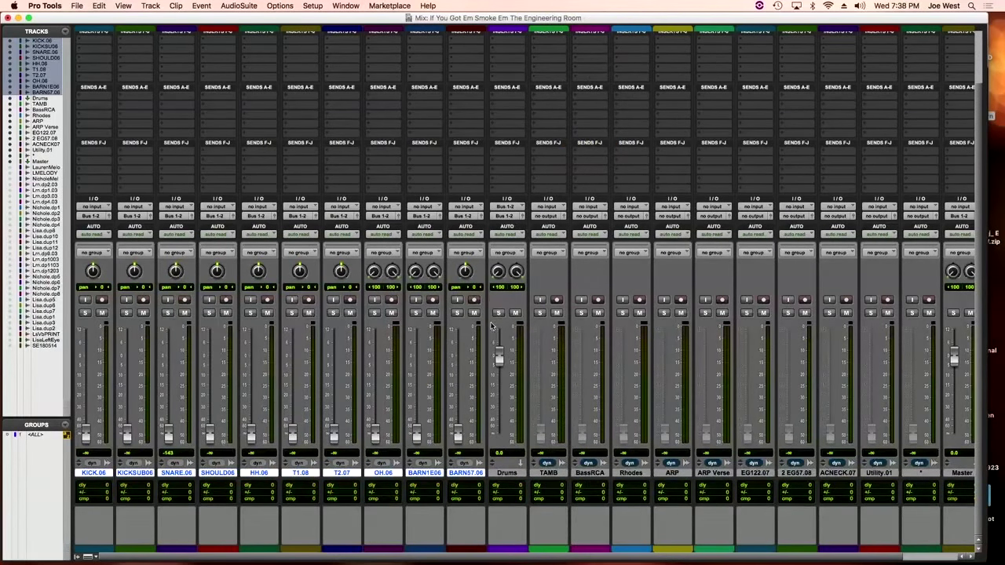
Make the Drums aux track solo safe and test it by soloing and unsoloing BARN57.06
left_click(498, 315, "super")
left_click(506, 472)
left_click(457, 313)
left_click(457, 312)
left_click_drag(430, 559, 513, 558)
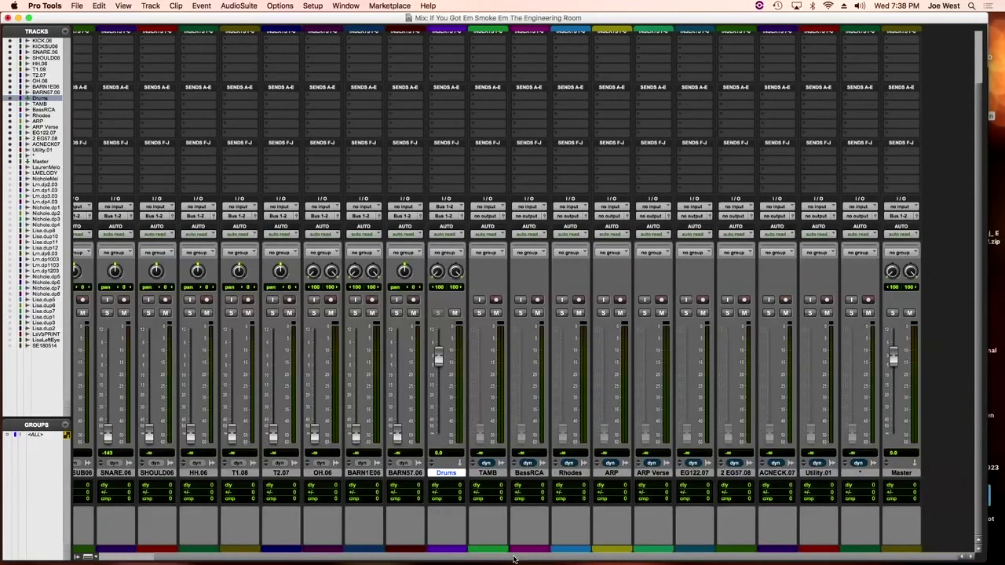
Route the outputs of all tracks from Drums through the "*" track to Bus 23-24 (Stereo)
left_click(905, 474)
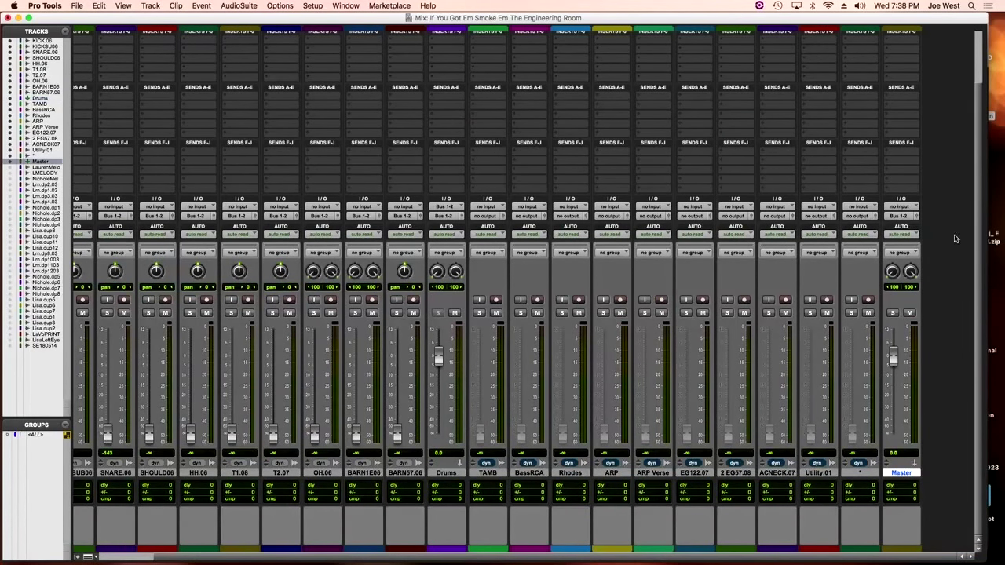
left_click(446, 472)
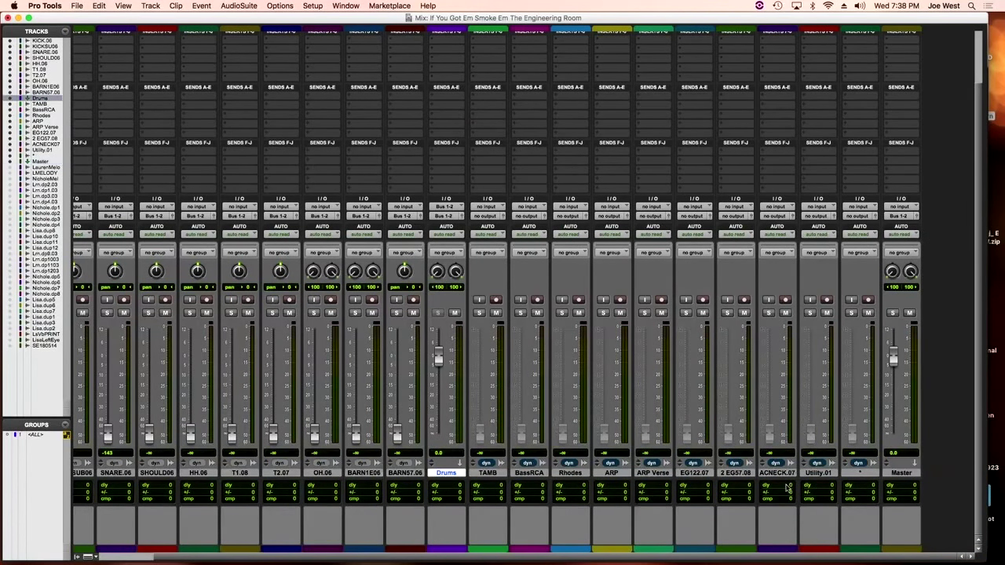
left_click(861, 474, "shift")
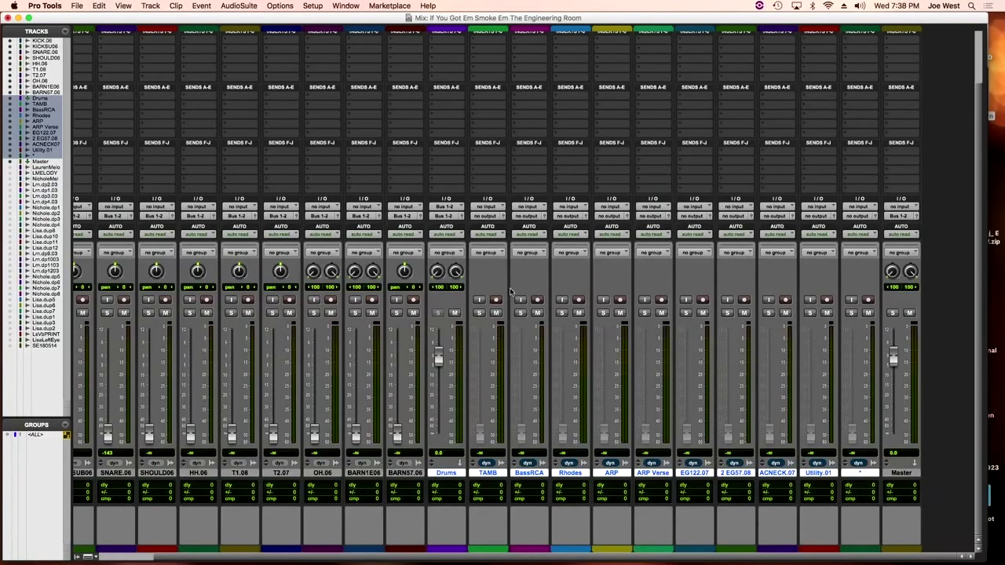
left_click(454, 217)
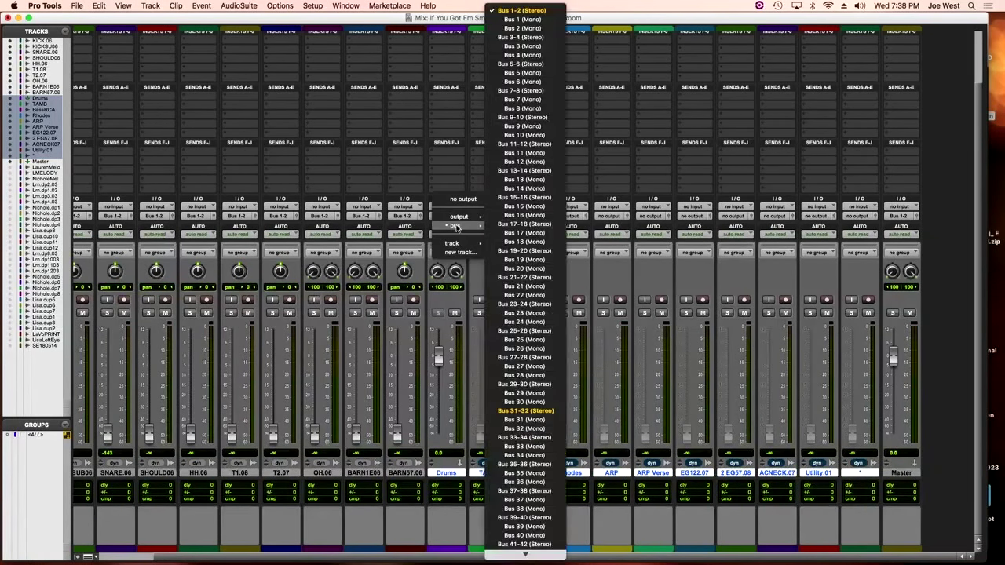
mouse_move(459, 226)
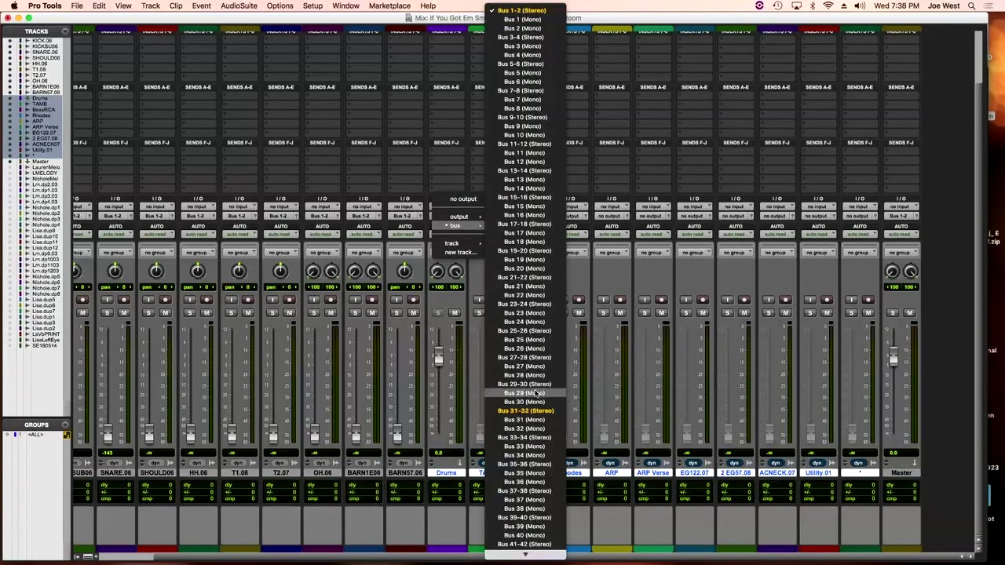
left_click(536, 304)
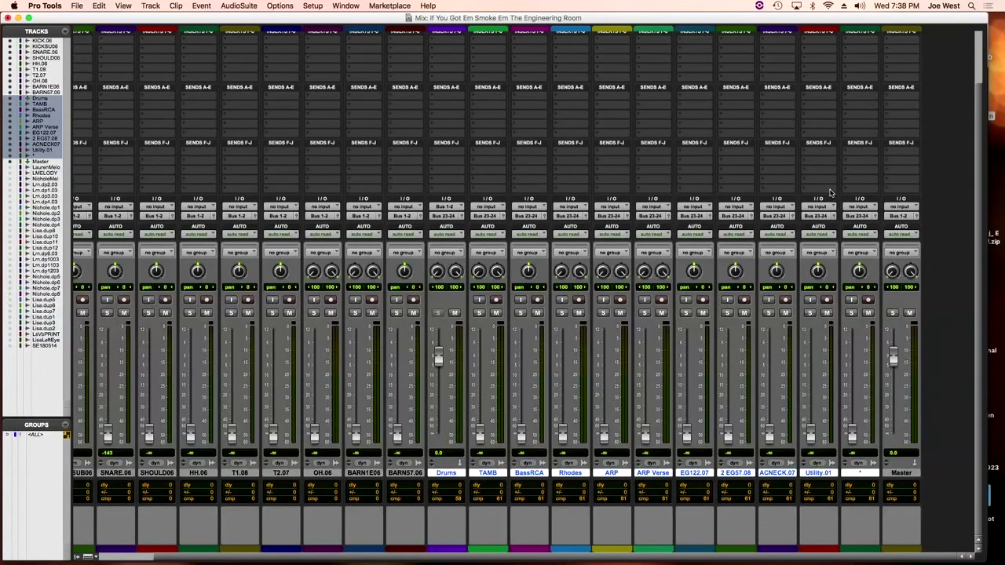
Set the Master aux track's input to Bus 23-24 (Stereo) and its output to Digi 1/2 (Stereo)
left_click(899, 214)
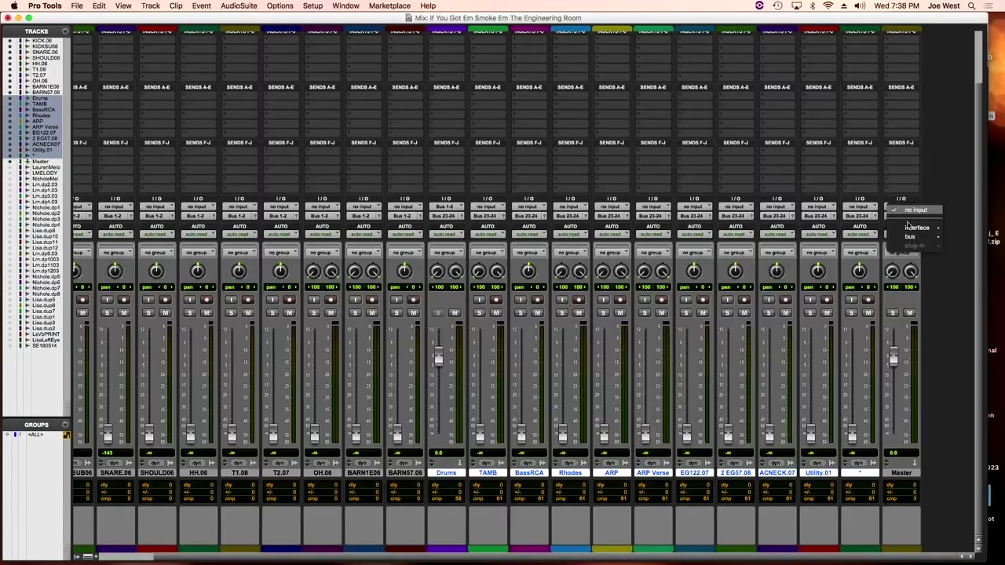
mouse_move(910, 236)
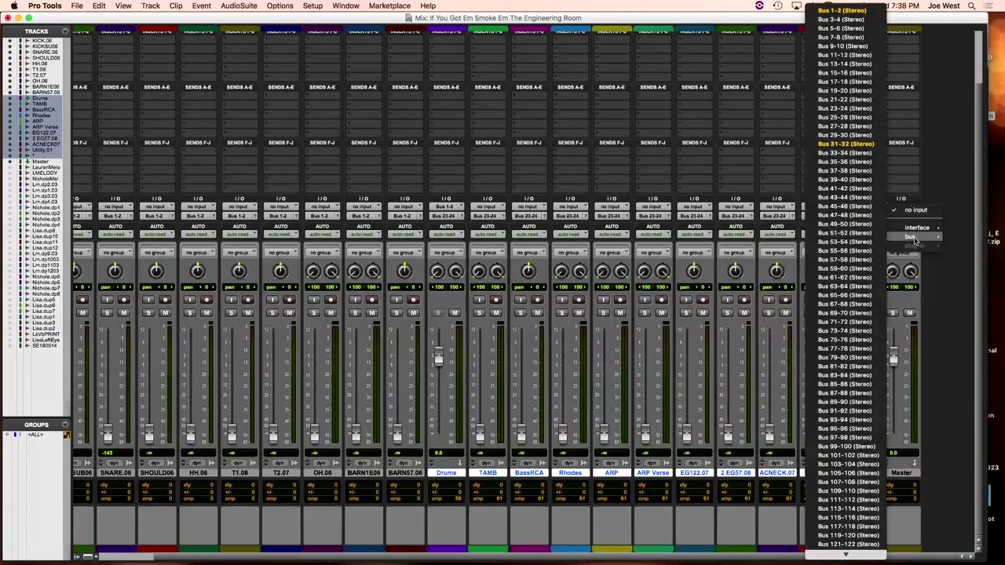
left_click(845, 108)
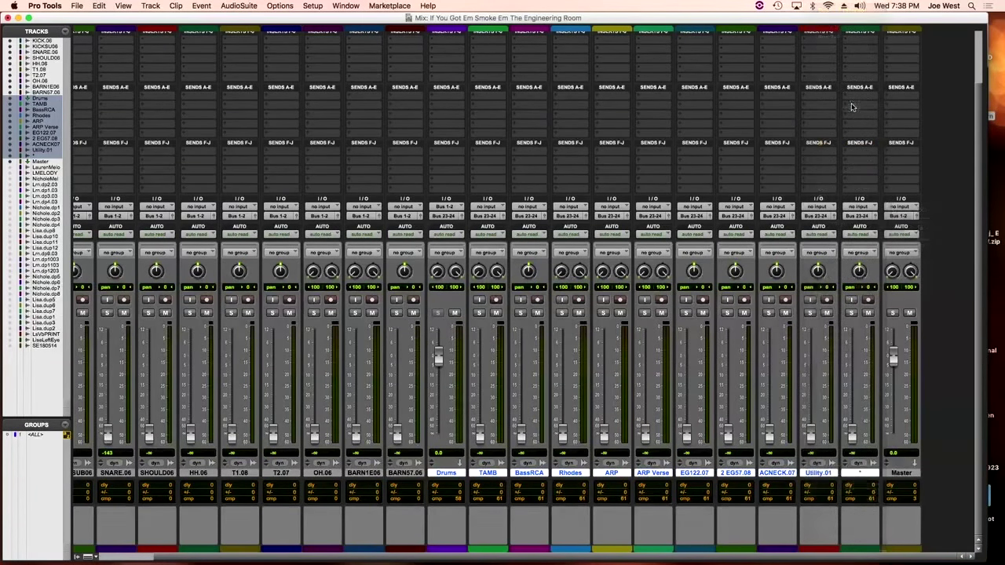
left_click(905, 216)
mouse_move(913, 217)
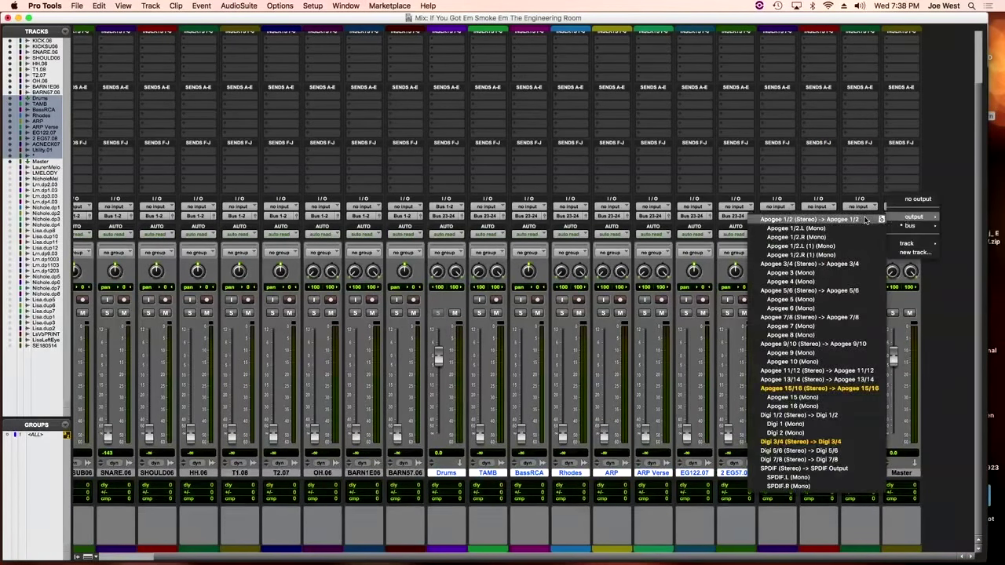
left_click(807, 416)
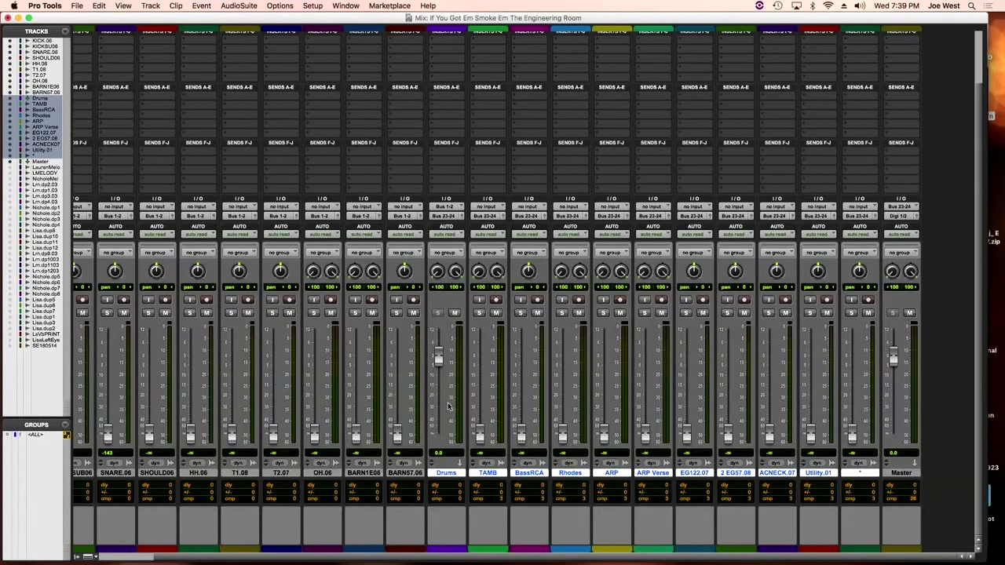
Insert the multichannel native C4 stereo plug-in in the Drums track's first slot and load its "JW Start Here" preset
scroll(555, 409, "up", 3)
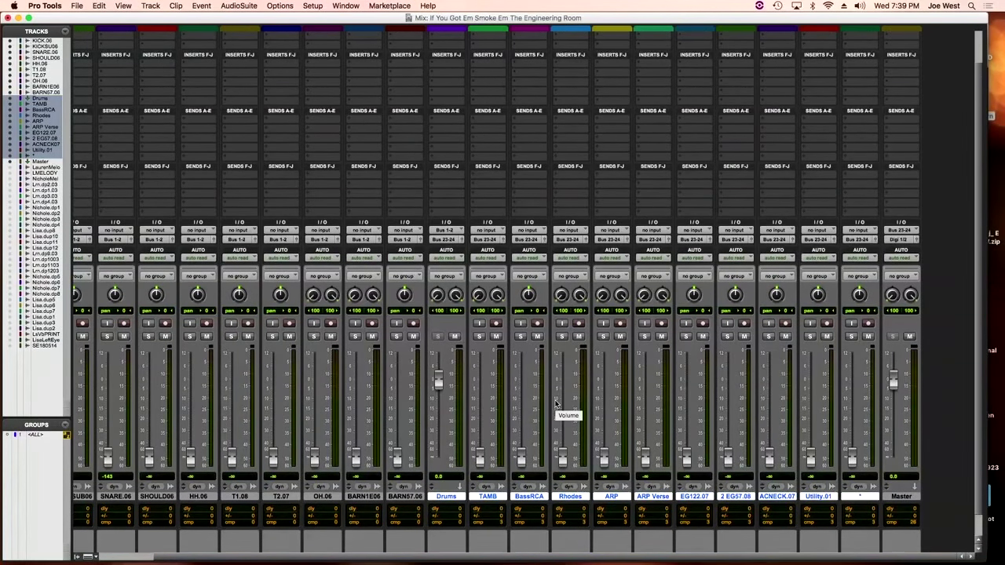
scroll(555, 405, "up", 4)
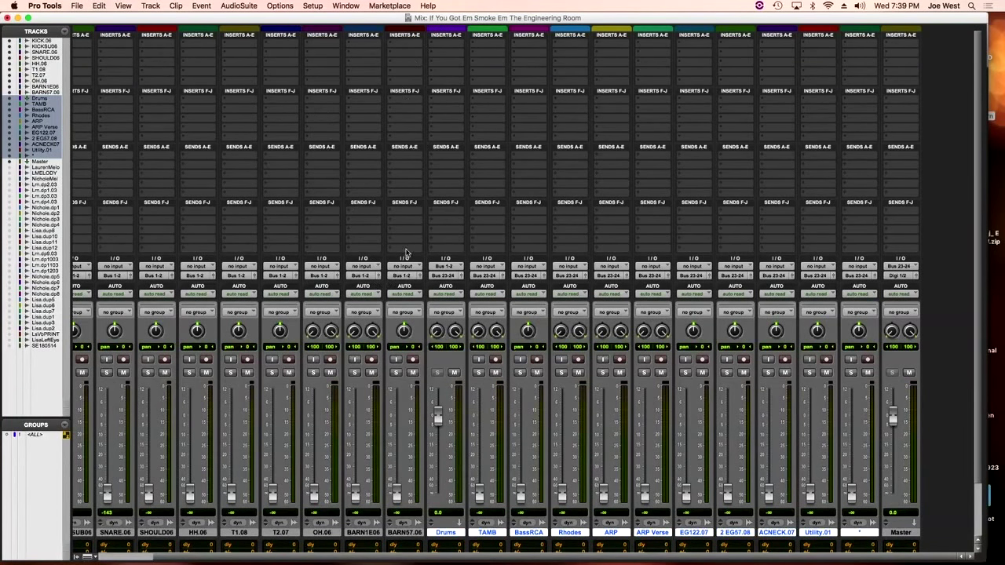
left_click(431, 47)
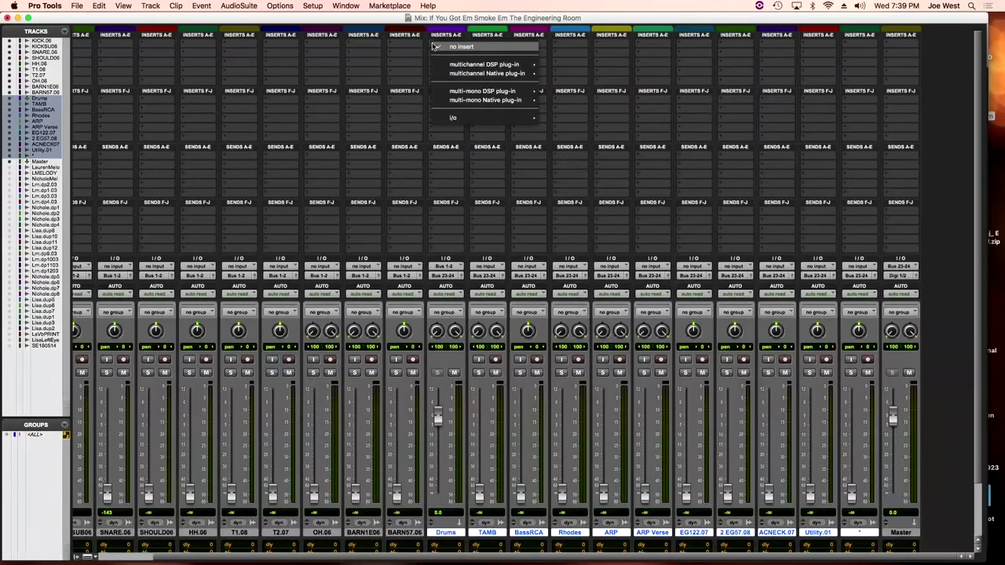
mouse_move(503, 73)
mouse_move(585, 76)
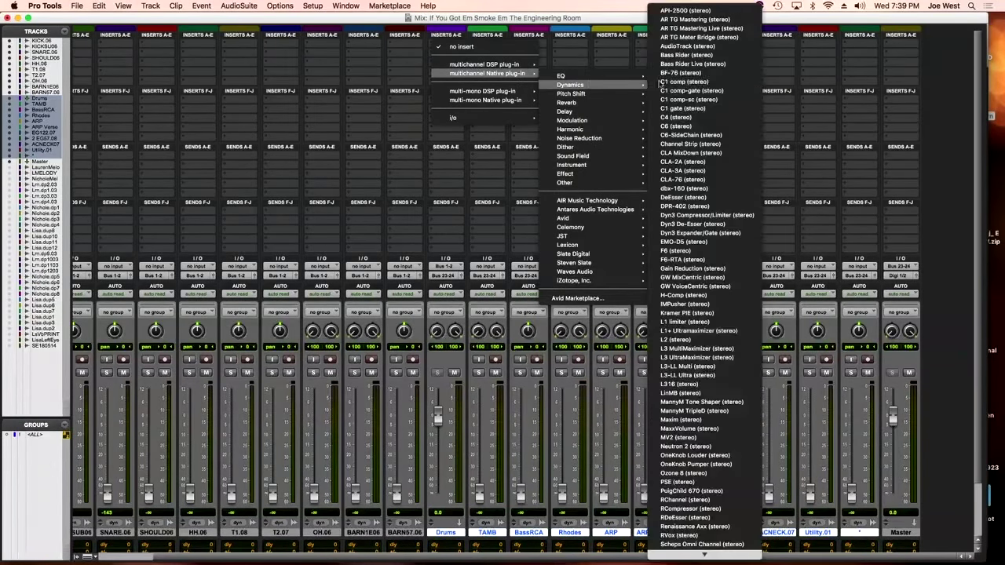
left_click(674, 113)
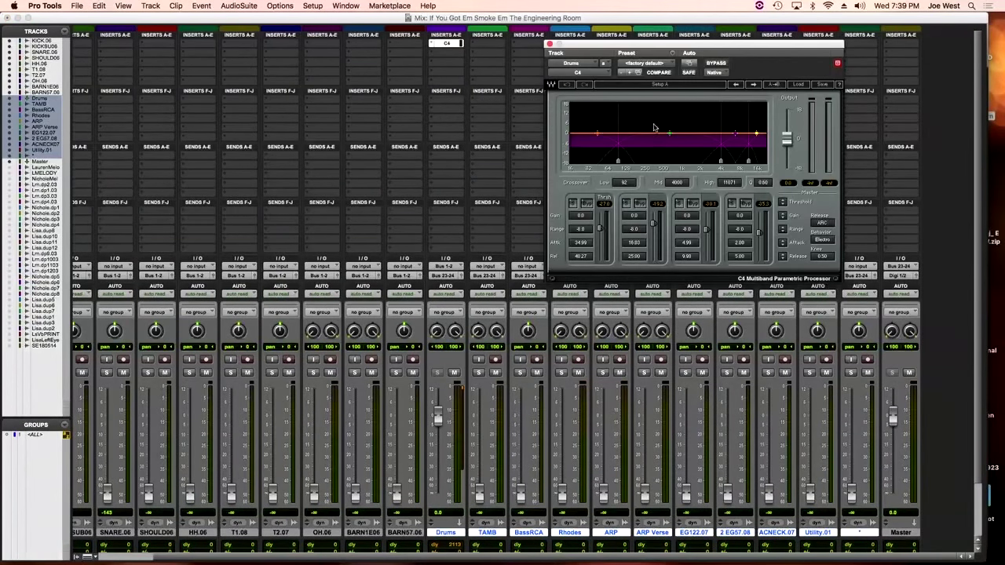
left_click(640, 65)
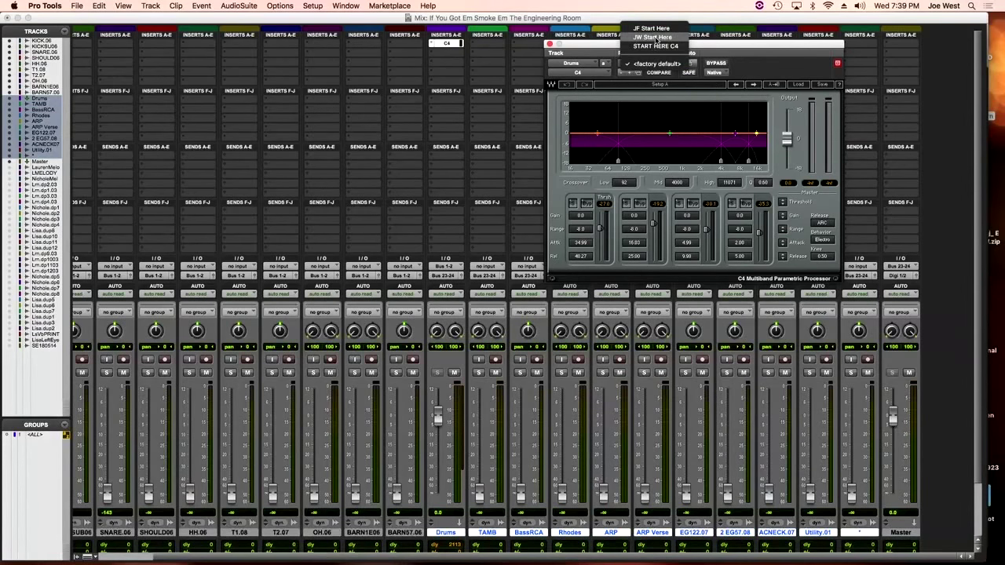
left_click(656, 37)
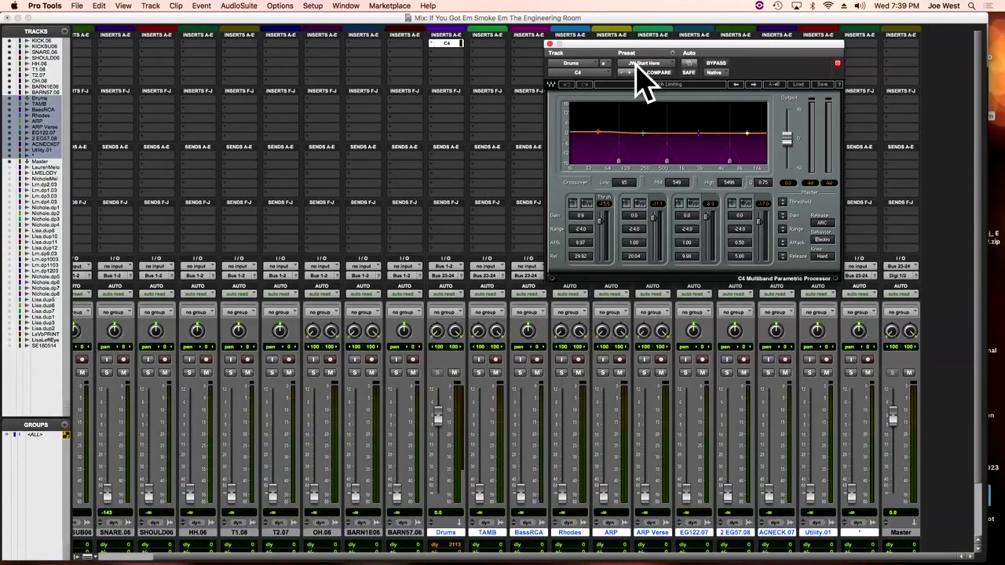
Copy the C4 plug-in from Drums to the first insert slot of the Master track and close the plug-in window
left_click_drag(630, 49, 540, 123)
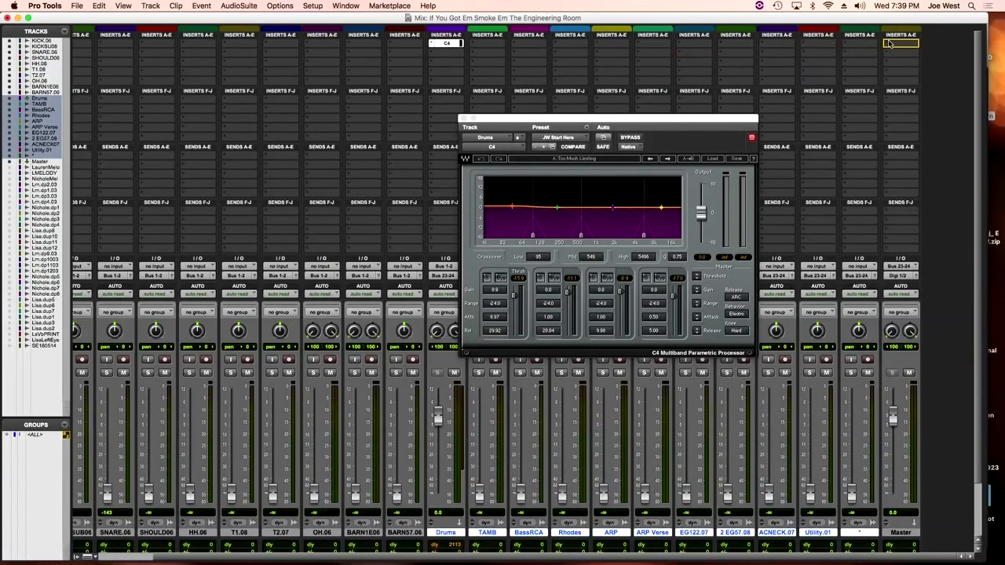
left_click_drag(892, 43, 894, 44)
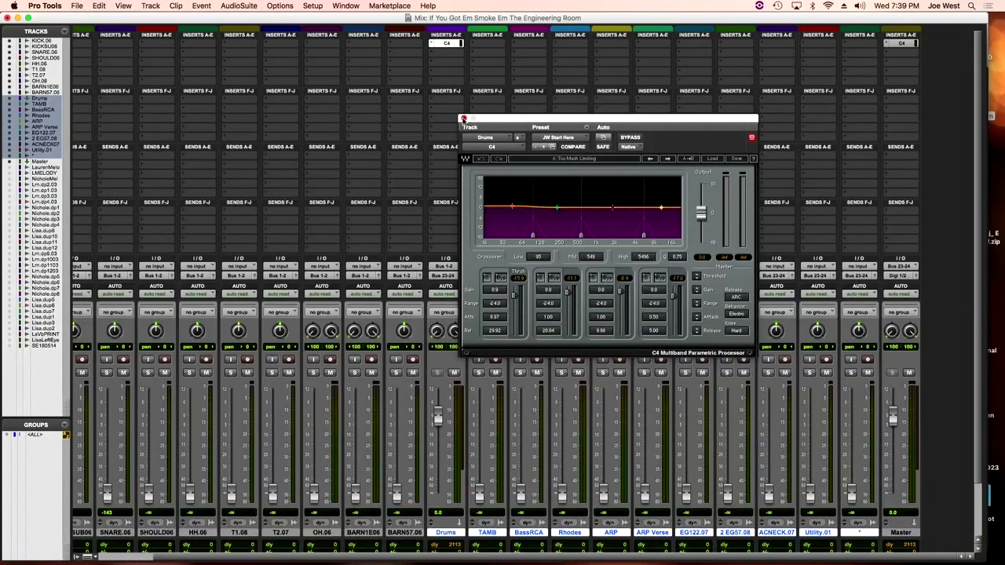
left_click(463, 119)
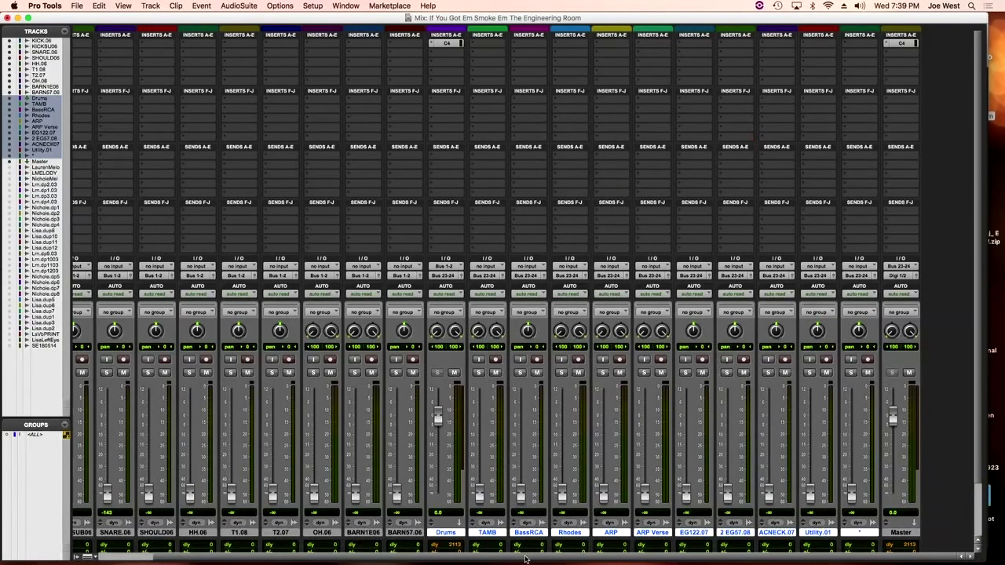
Hide the track and group lists beside the mixer and set the KICK.06 fader to 0.0 dB
scroll(224, 519, "left", 3)
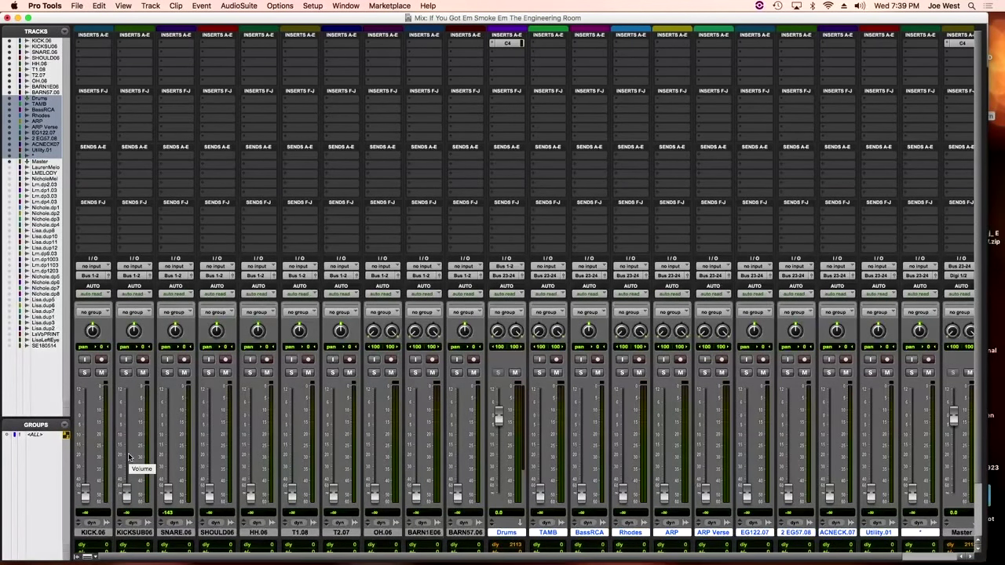
left_click(82, 557)
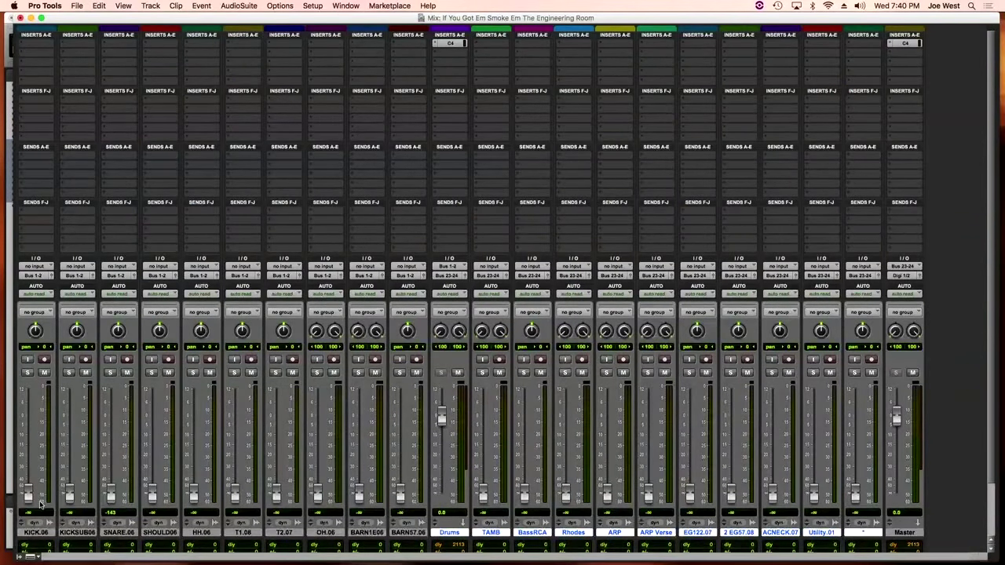
left_click(27, 493, "alt")
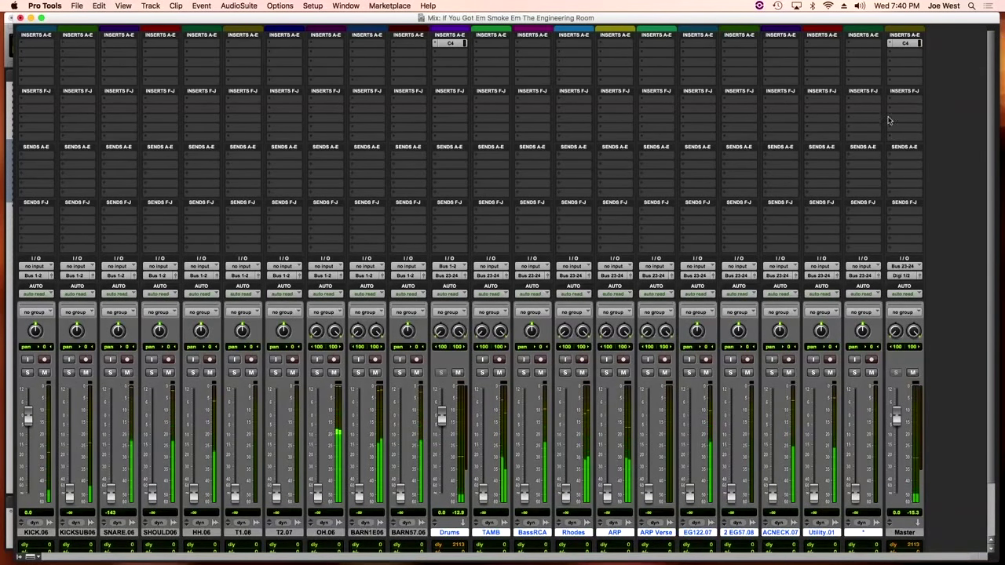
Add a pre-fader send F on the Master track to Apogee 15/16 (Stereo) at 0.0 dB and close its send window
left_click(894, 211)
mouse_move(902, 232)
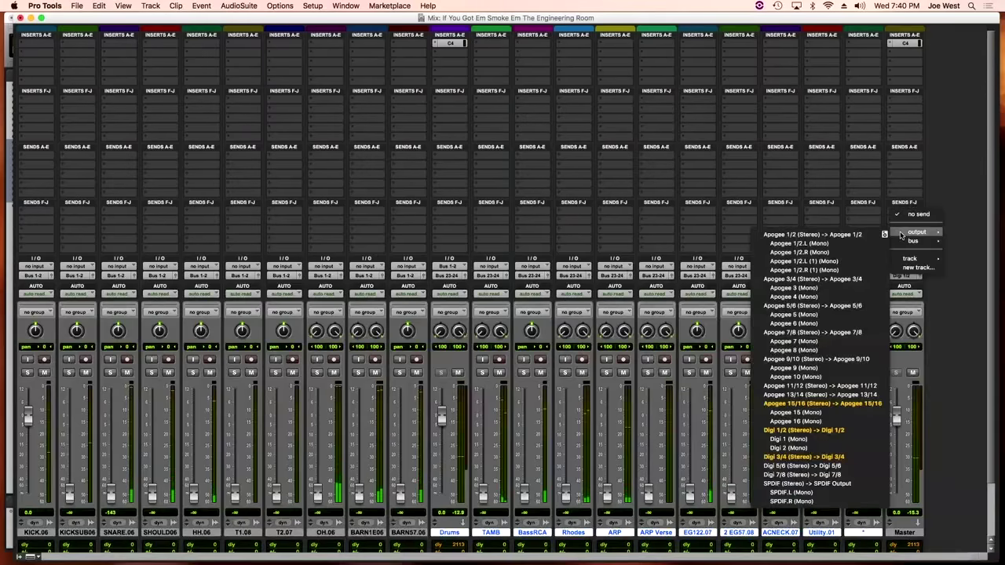
left_click(827, 408)
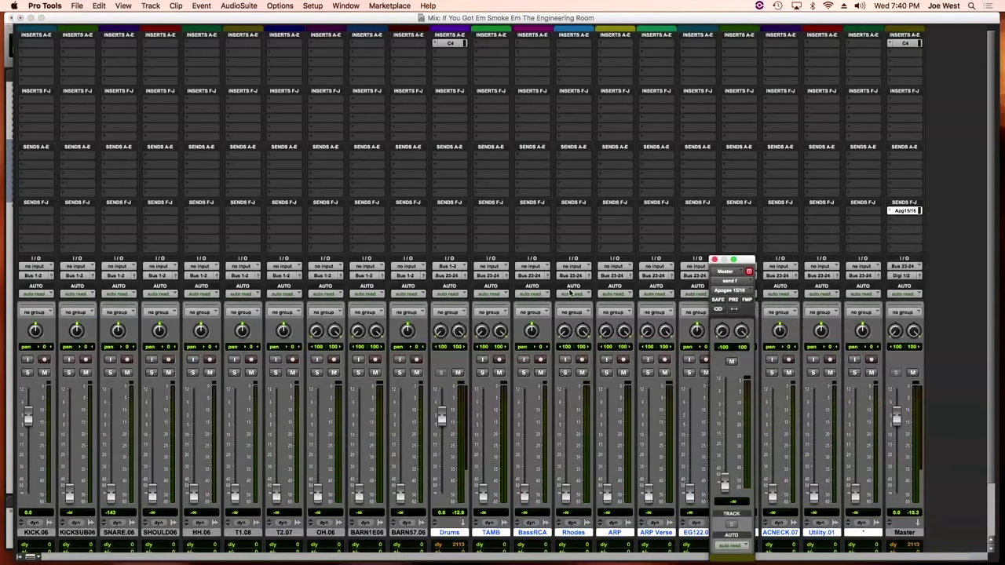
left_click(726, 471, "alt")
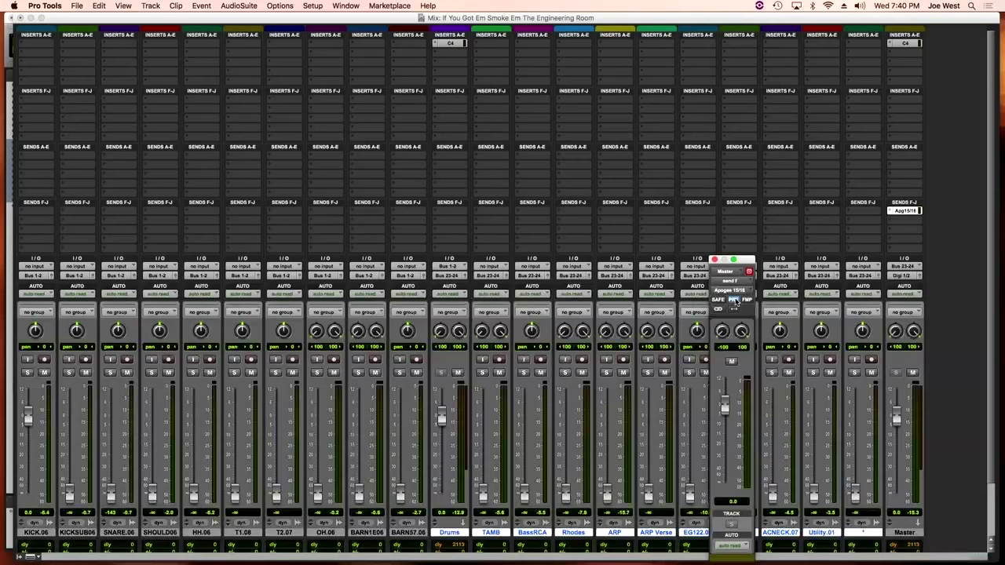
left_click(715, 260)
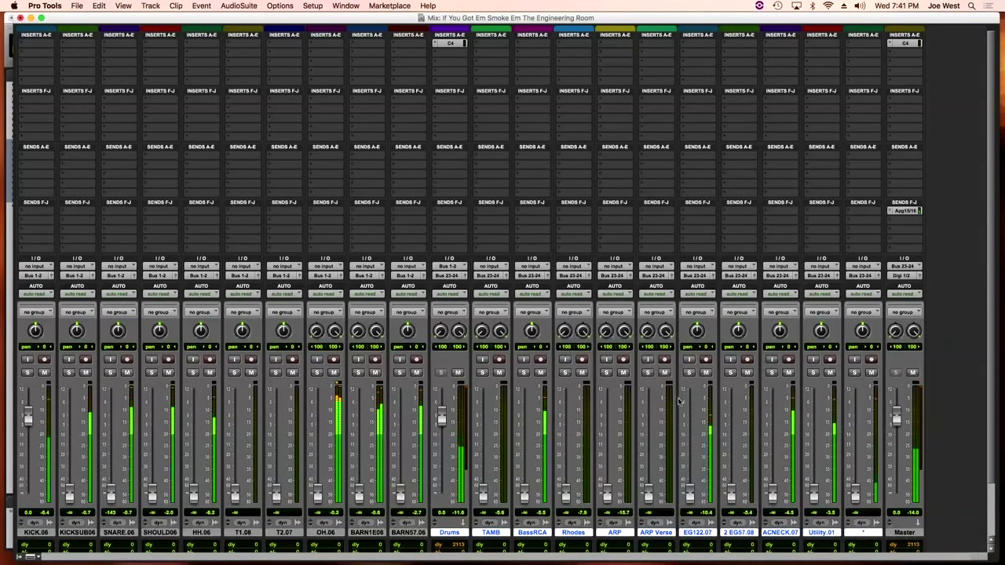
Set the faders of SNARE.06 to 0.0, OH.06 to -23.9, BARN1E06 to -24.3, SHOULD06 to -22.6 and BassRCA to about -11.3 dB
left_click(112, 495, "alt")
left_click_drag(320, 495, 327, 441)
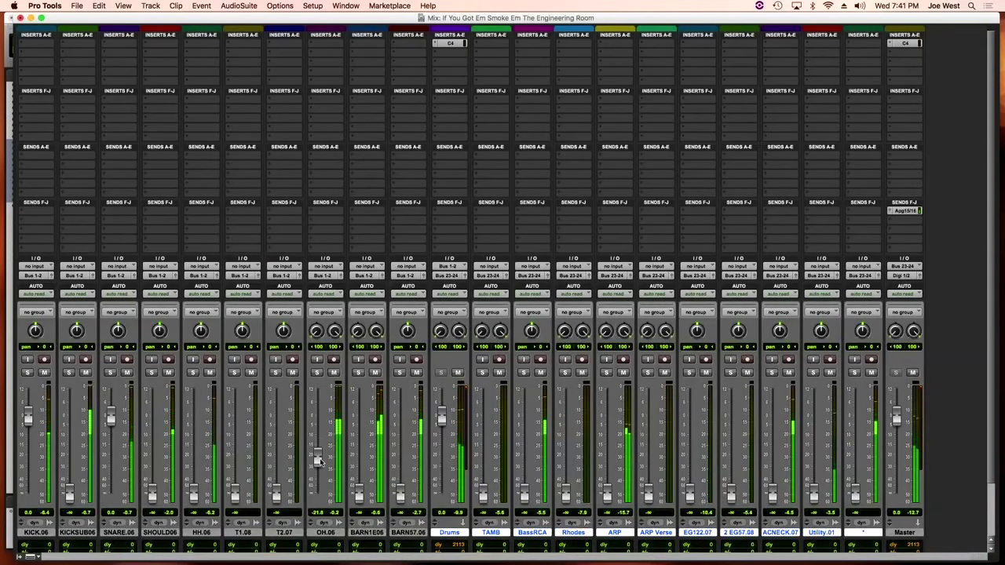
left_click_drag(359, 495, 357, 464)
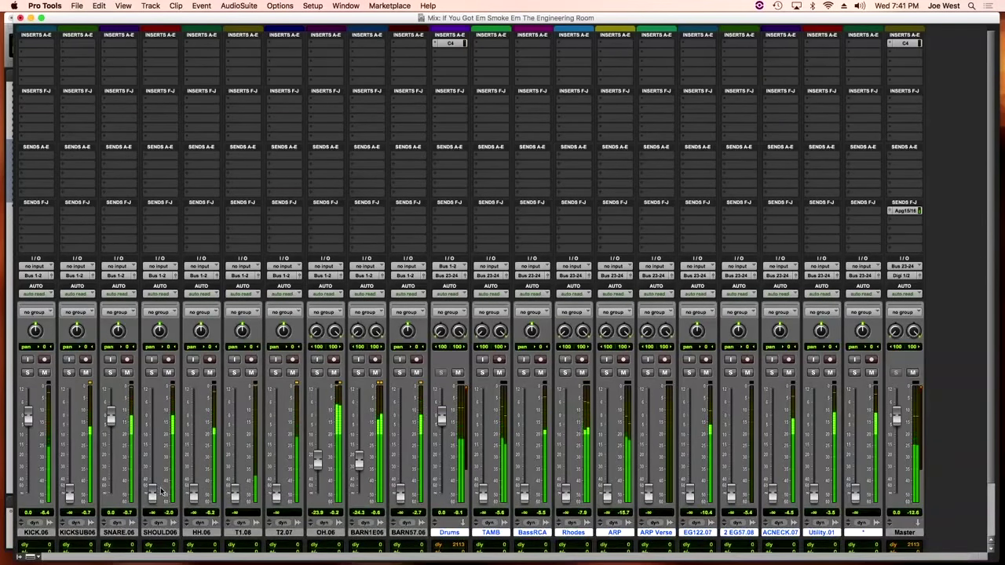
left_click_drag(152, 492, 152, 459)
left_click(528, 495, "alt")
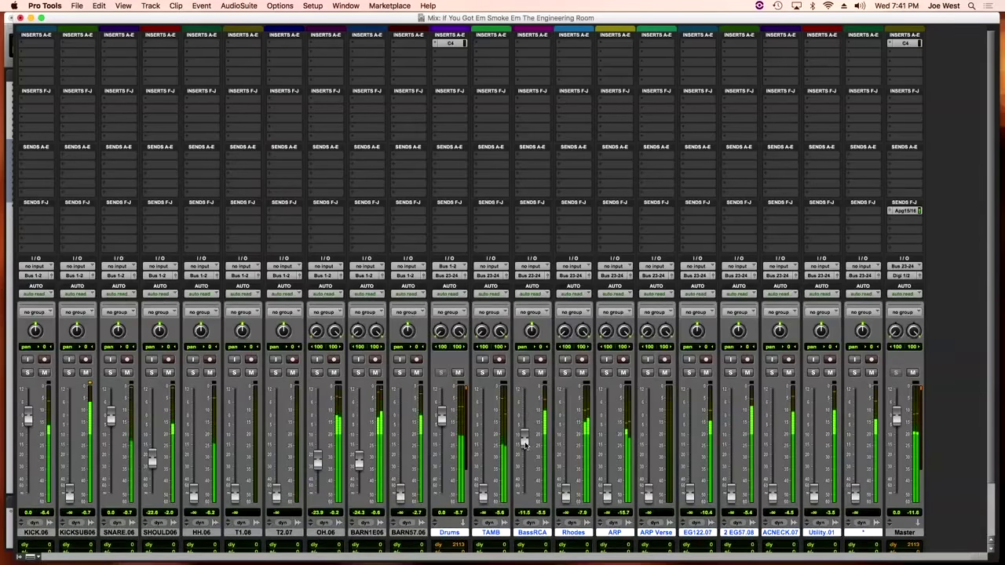
left_click(523, 43)
mouse_move(553, 73)
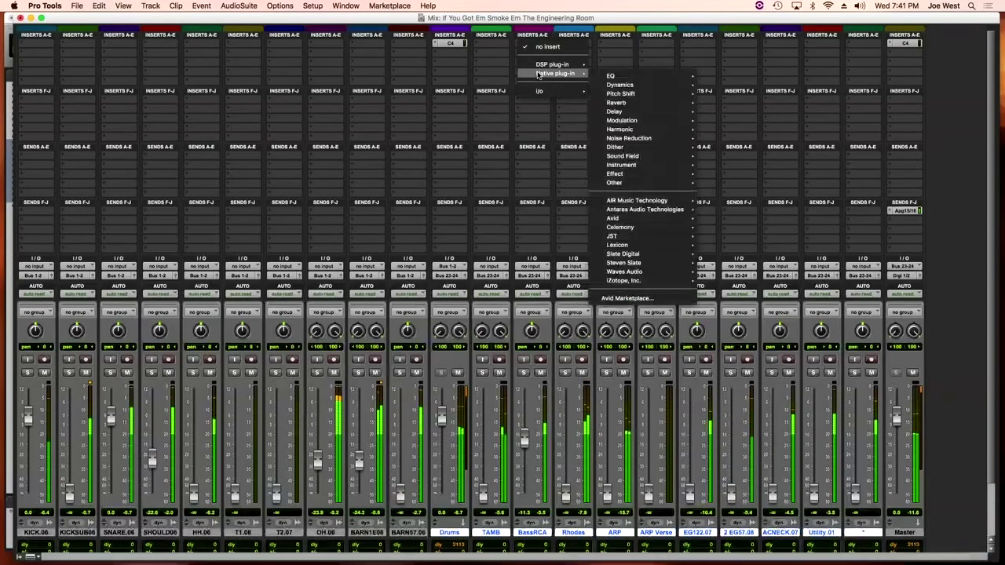
mouse_move(607, 85)
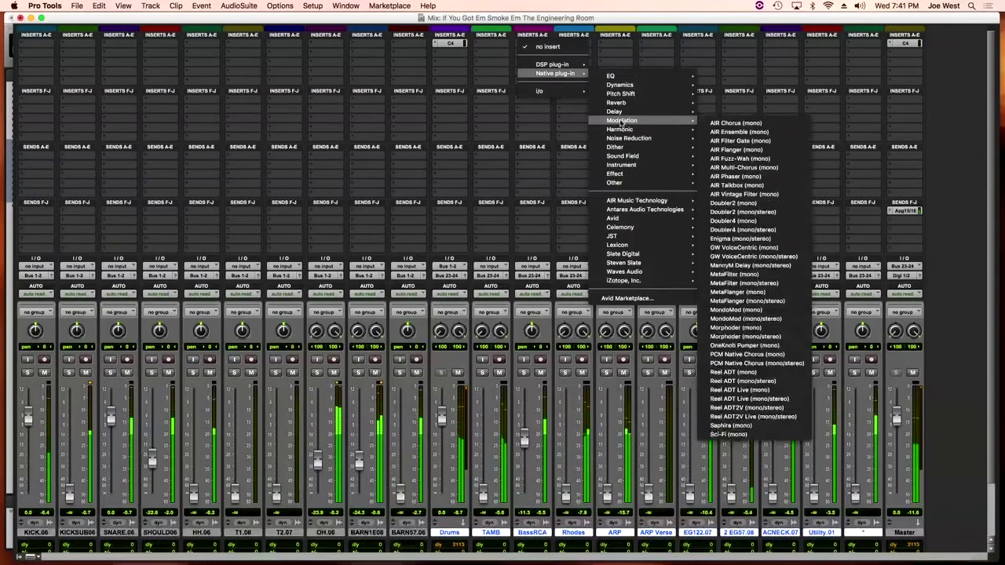
mouse_move(618, 128)
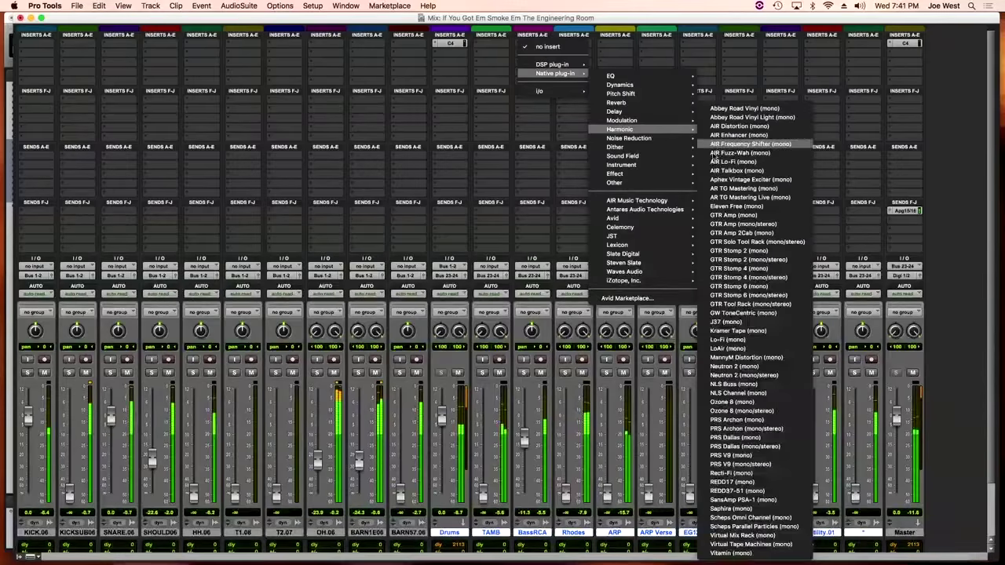
left_click(758, 227)
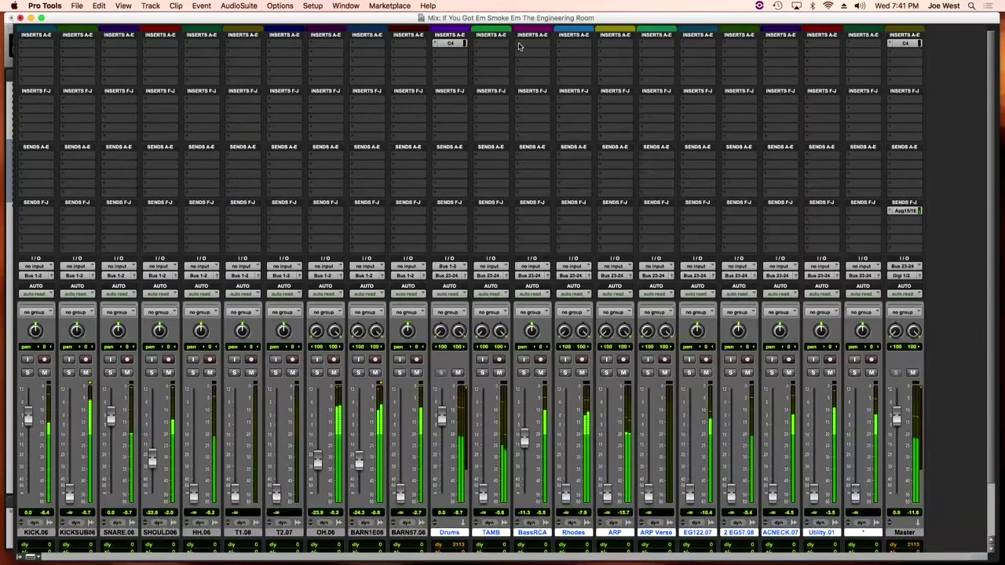
Insert GTR Amp in BassRCA's second insert slot and a CLA-76 compressor in its first, with the attack at about 1.49
left_click(532, 44)
left_click(532, 49)
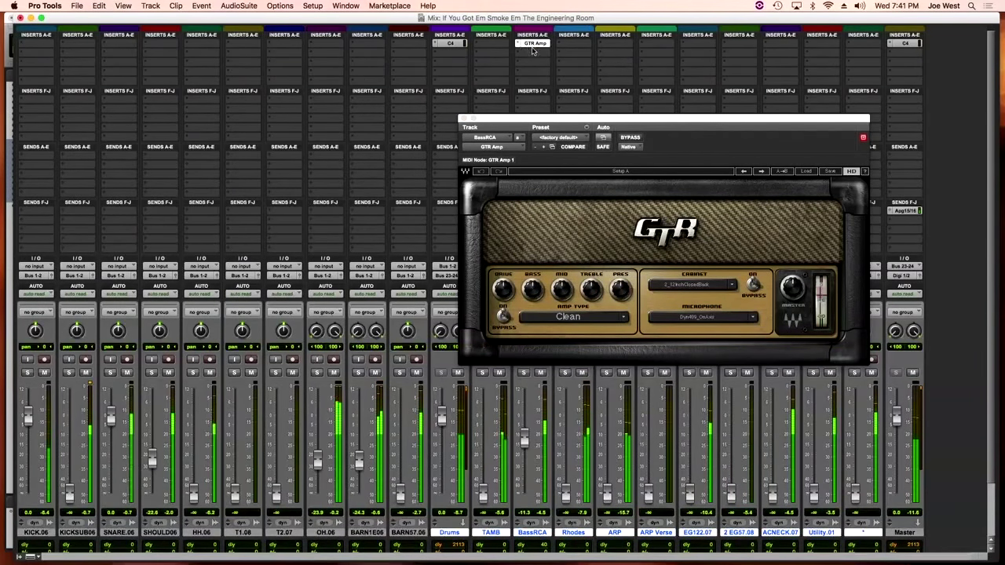
left_click(533, 48)
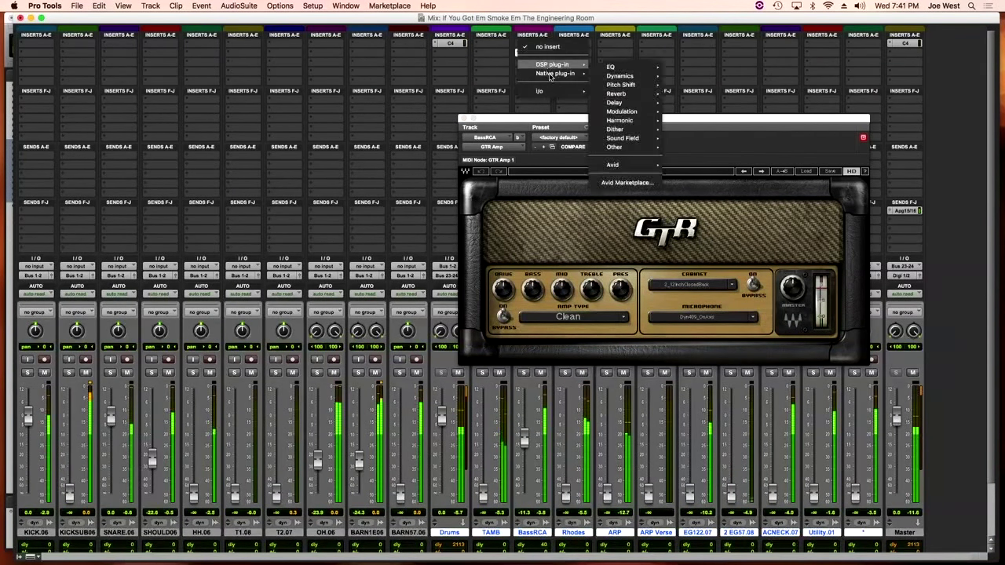
mouse_move(620, 84)
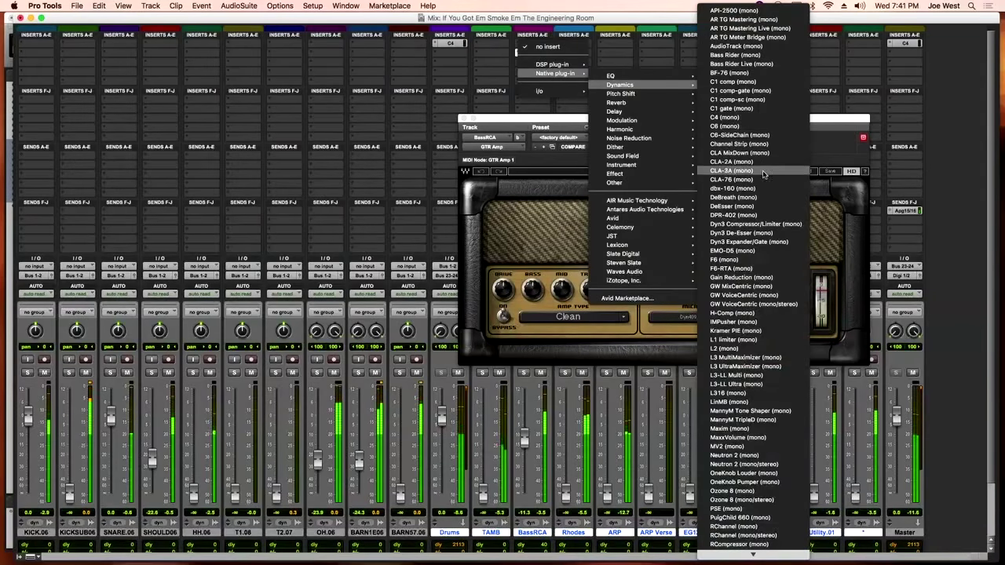
left_click(758, 179)
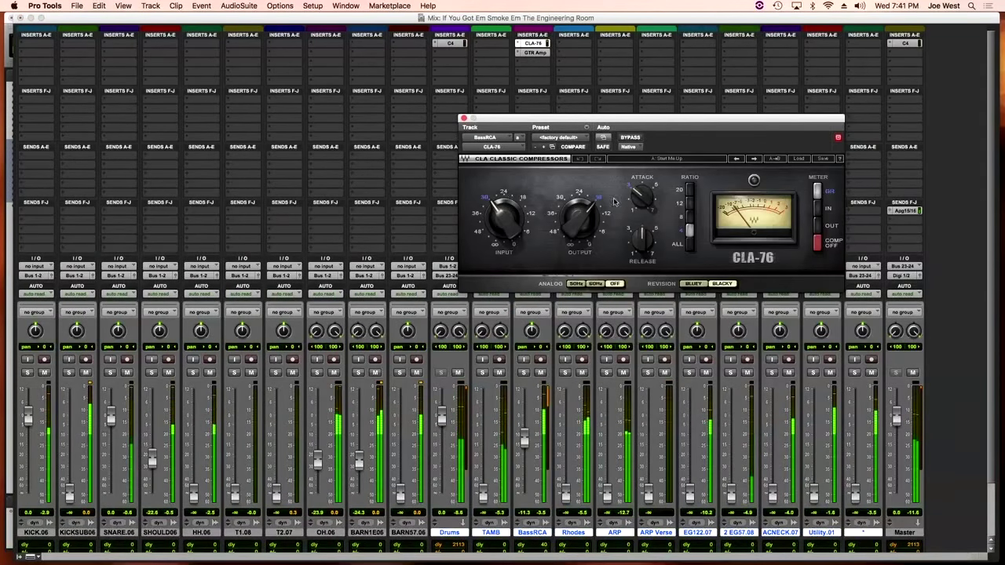
mouse_move(644, 242)
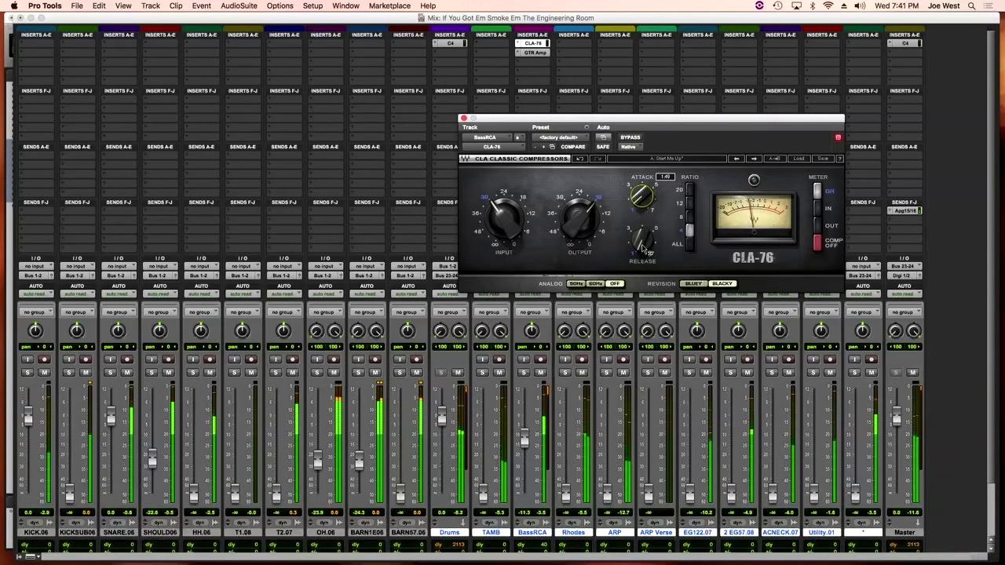
Load the Directube Default bass preset into BassRCA's GTR Amp, close its window and set the BassRCA fader to -10.2 dB
left_click(535, 53)
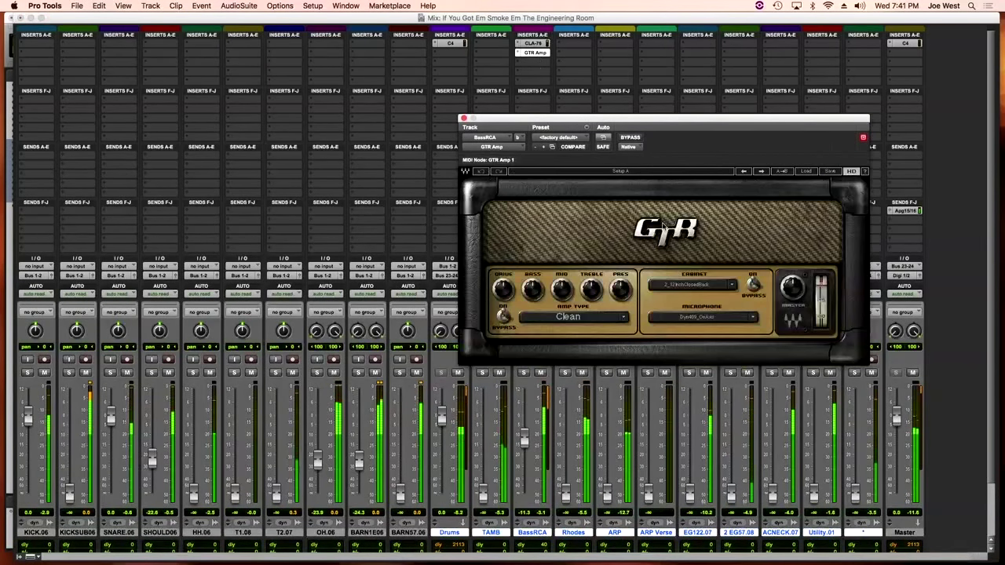
left_click(806, 171)
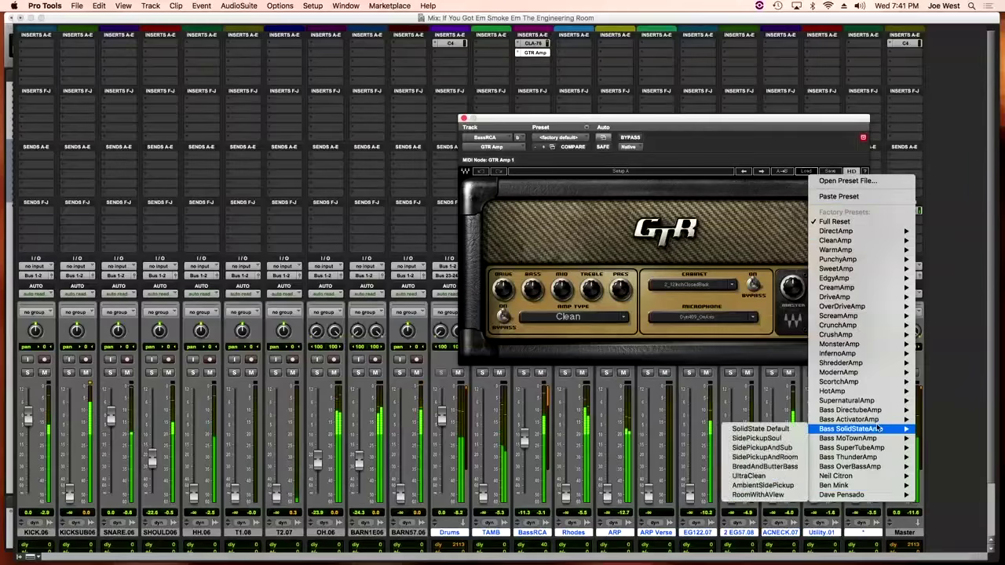
mouse_move(895, 410)
left_click(953, 411)
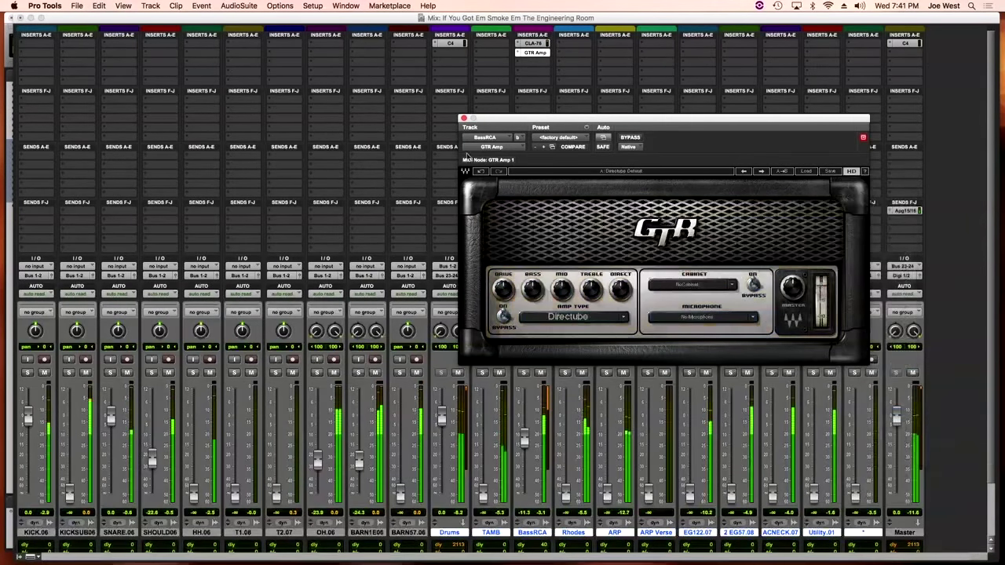
left_click(462, 119)
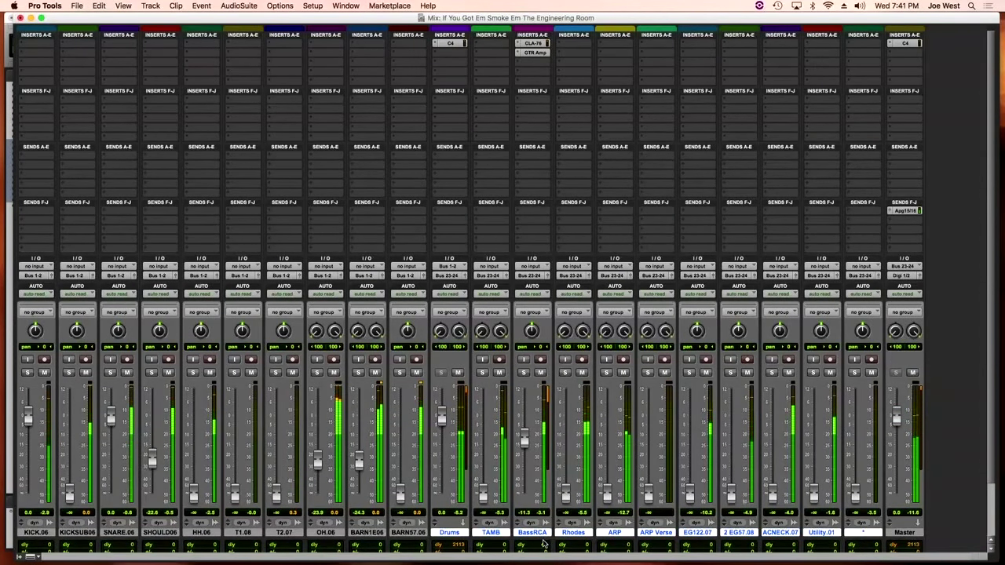
left_click_drag(521, 433, 522, 436)
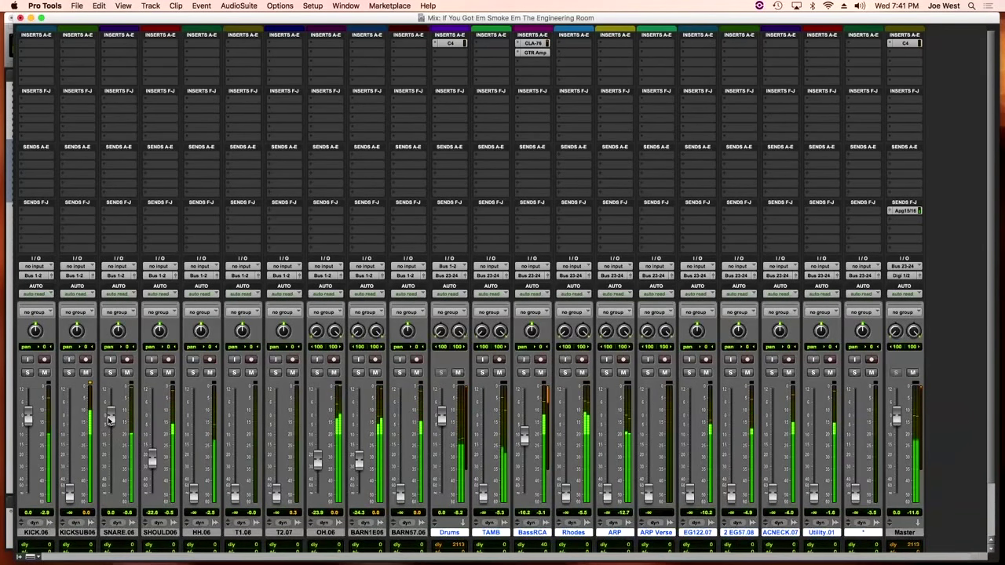
Set the KICKSUB06 fader to -14.0 dB, insert EQ3 1-Band (mono) in its first slot and close the plug-in window
left_click_drag(69, 495, 68, 445)
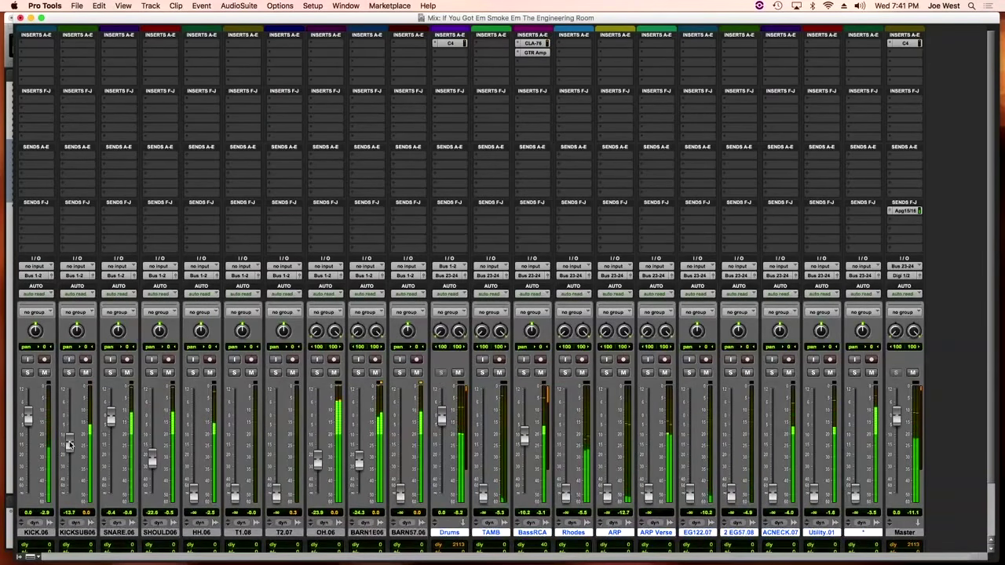
left_click(65, 44)
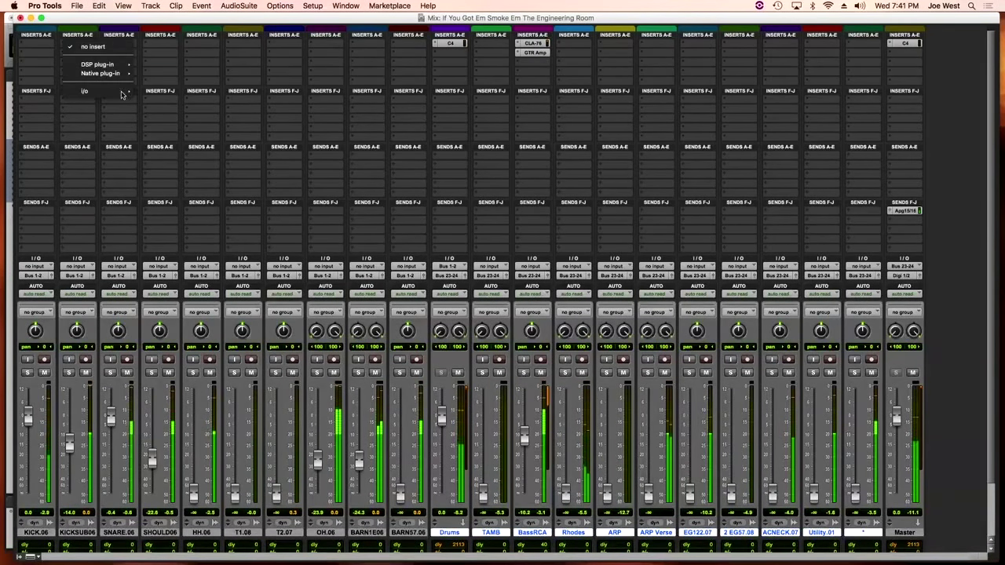
mouse_move(118, 73)
mouse_move(188, 76)
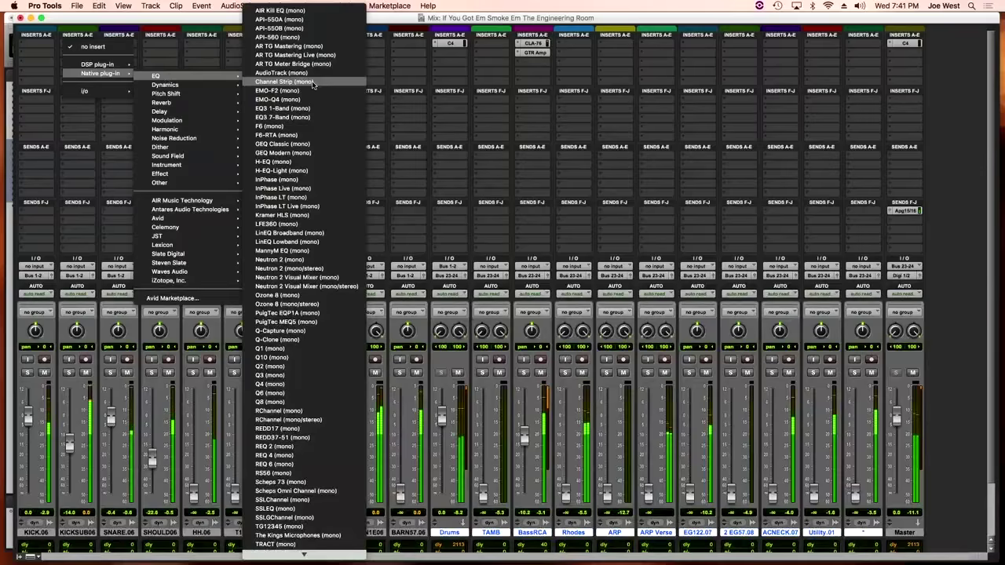
left_click(311, 111)
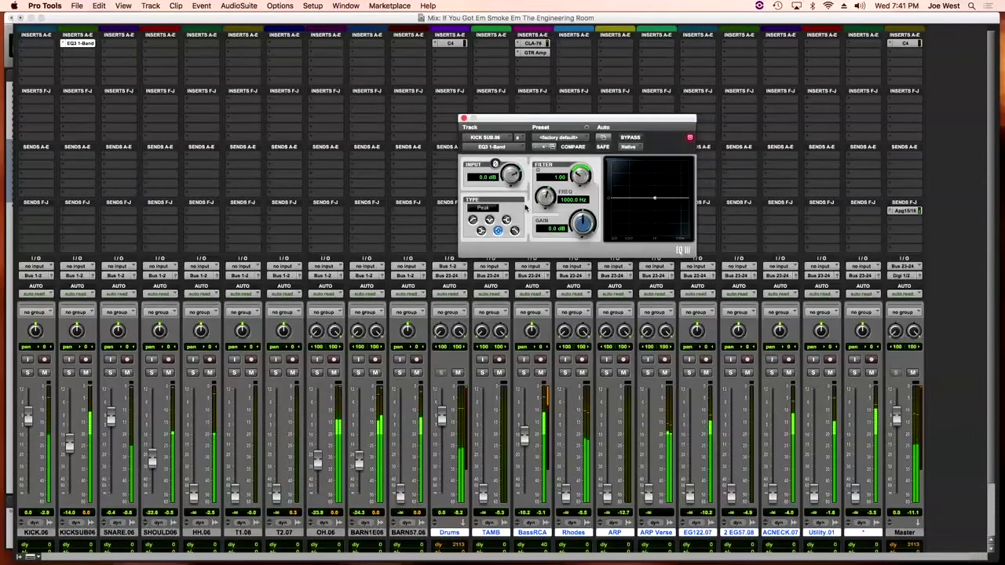
left_click(463, 118)
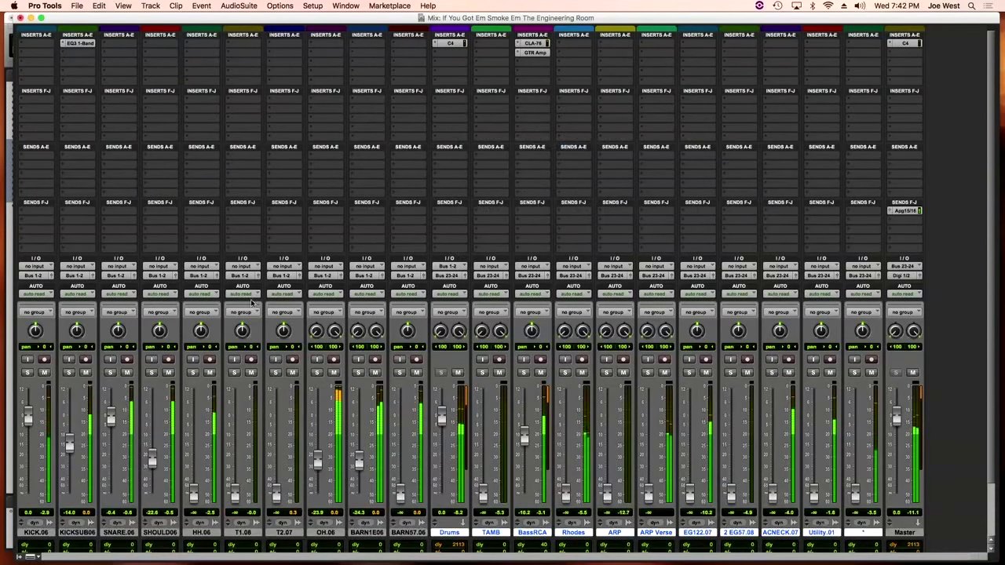
Set the faders of T1.08 to -17.7, T2.07 to -20.1 and TAMB to -28.9 dB; pan T1.08 35 left and T2.07 40 right
left_click_drag(234, 493, 235, 439)
left_click_drag(276, 492, 276, 434)
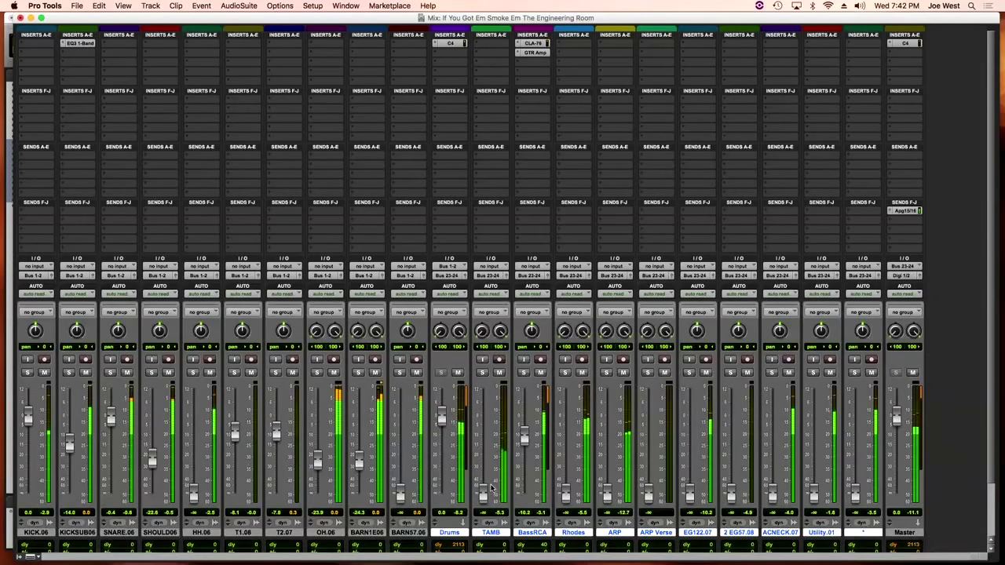
left_click_drag(484, 491, 486, 465)
left_click_drag(271, 436, 234, 452)
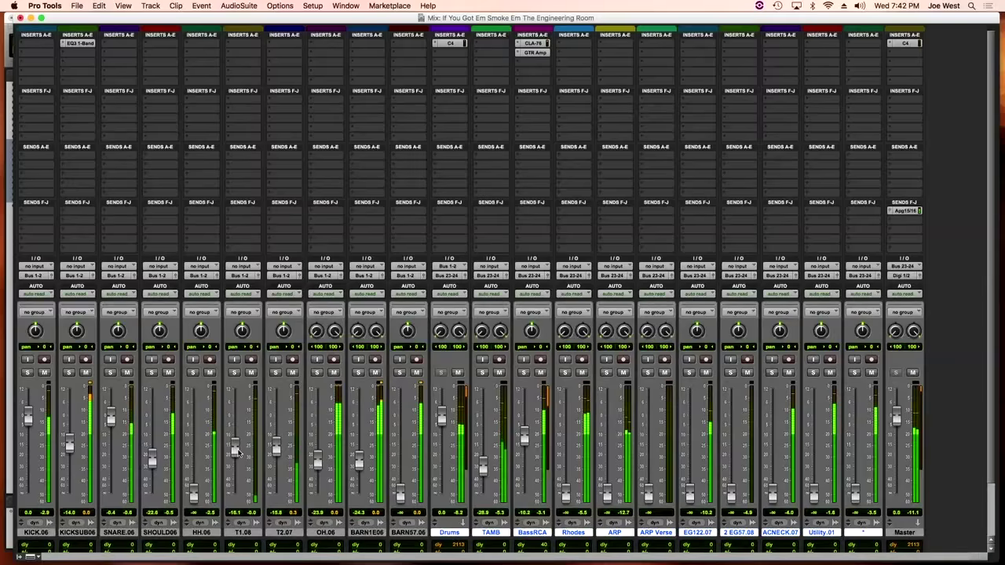
left_click_drag(239, 350, 287, 350)
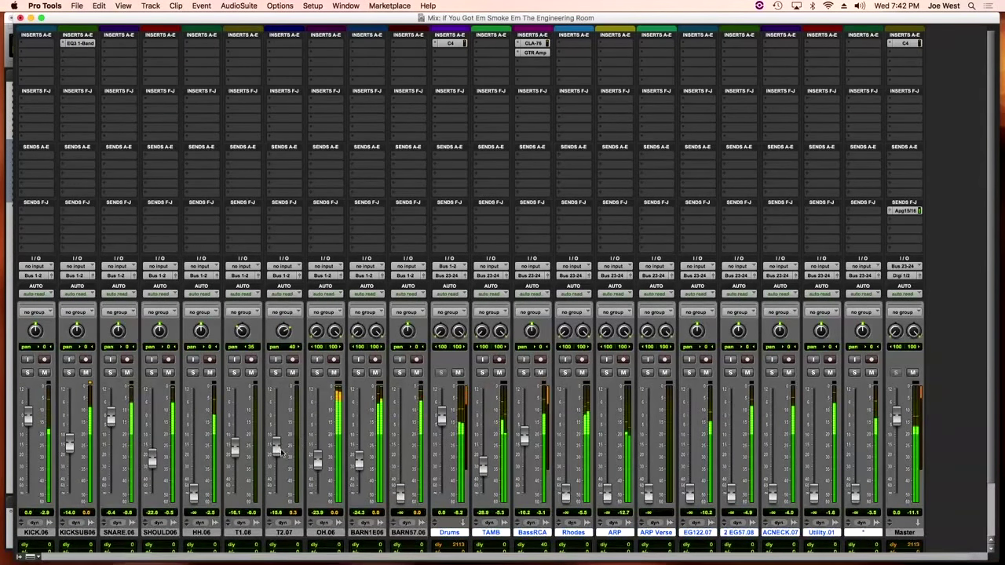
left_click_drag(234, 448, 233, 454)
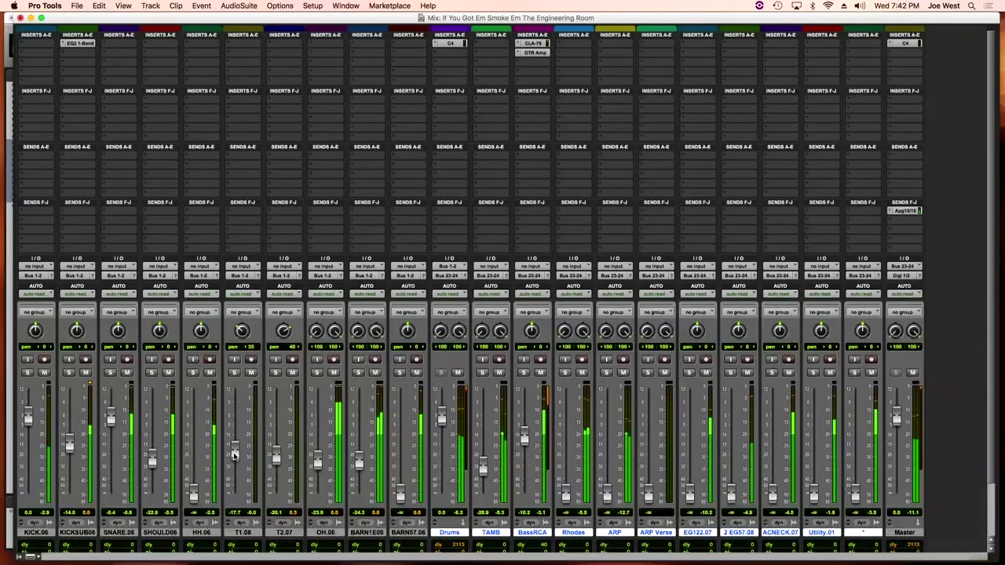
Set the Rhodes fader to about -21.8 dB and ARP to about -18.8 dB, and pan the Rhodes sides to 38 and 47 right
left_click_drag(572, 496, 572, 453)
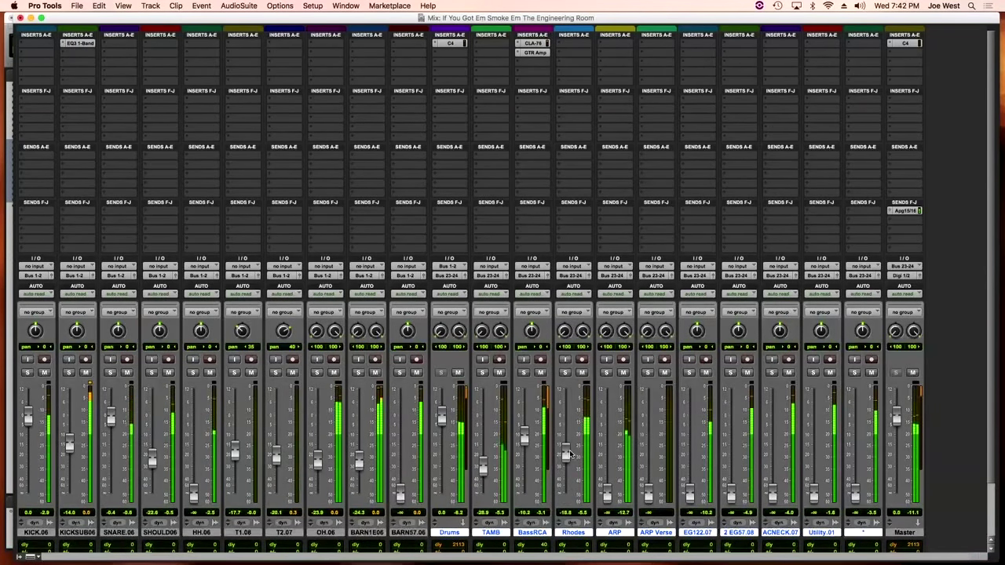
left_click_drag(604, 488, 617, 456)
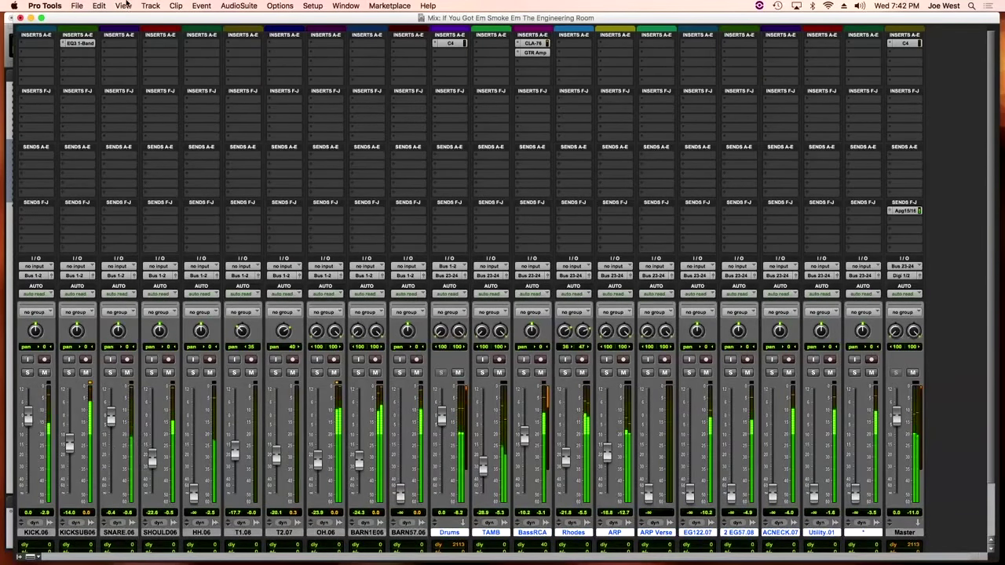
Insert the SSLChannel (mono) plug-in in the first insert slot of SNARE.06
left_click(116, 44)
mouse_move(145, 73)
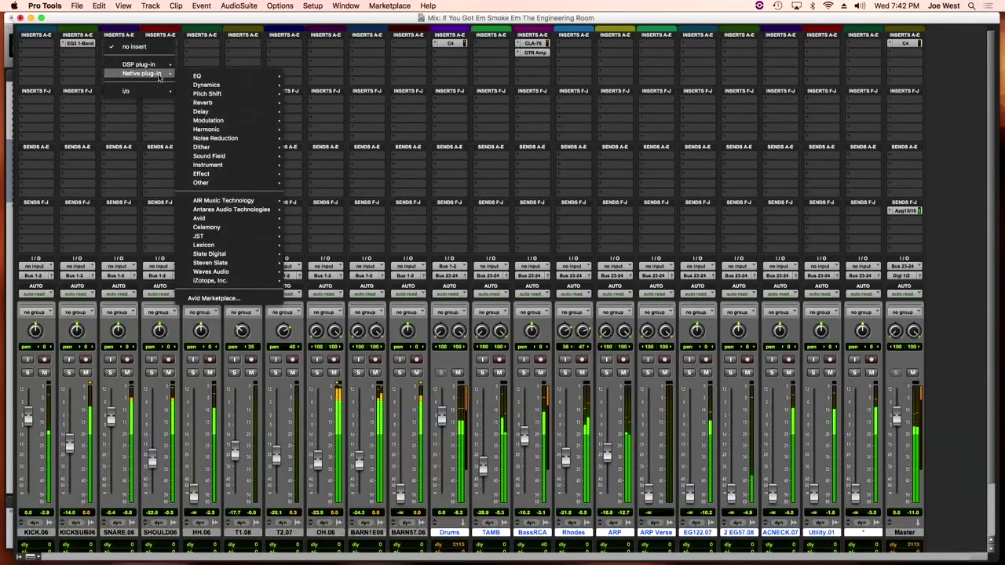
mouse_move(209, 76)
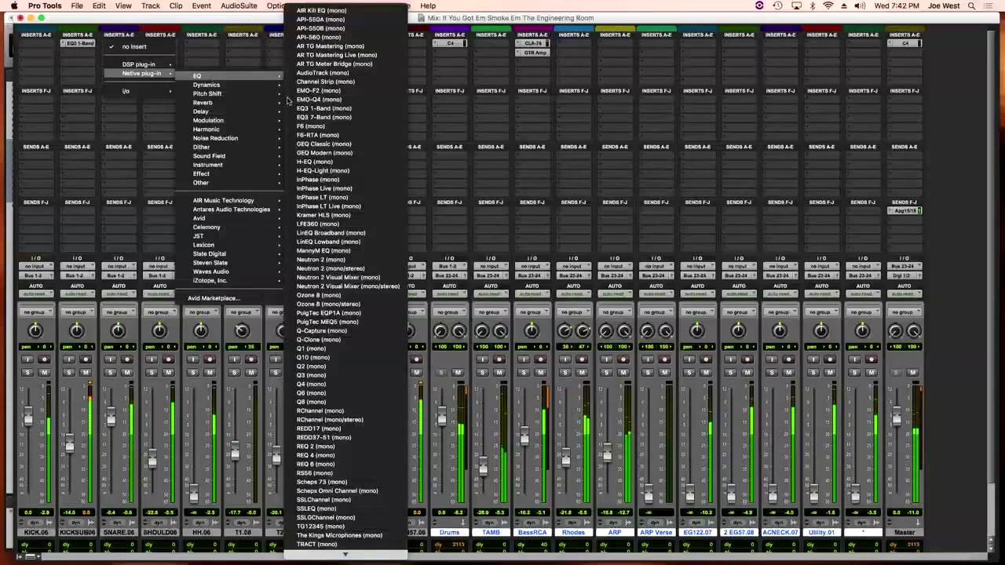
left_click(366, 499)
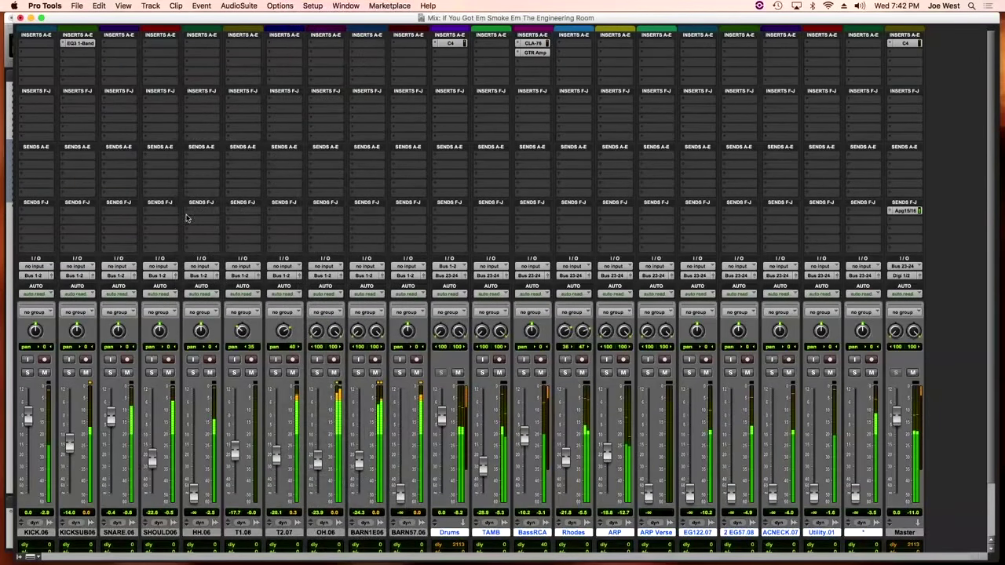
Boost the snare's HF and LF gains in SSLChannel, adjust both band frequencies and switch the LF band to bell
left_click_drag(507, 259, 507, 253)
left_click_drag(570, 277, 571, 274)
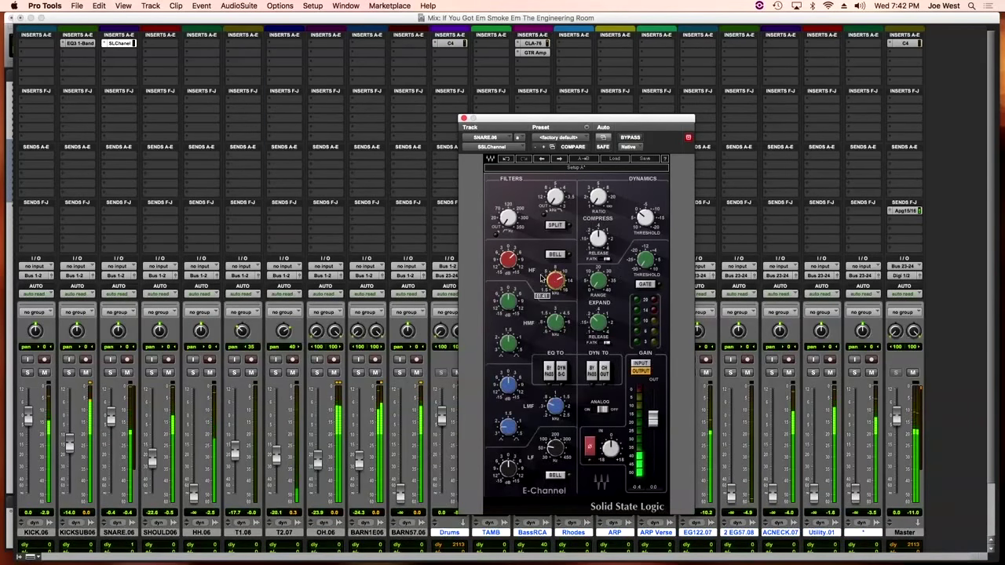
left_click_drag(508, 259, 508, 253)
left_click_drag(508, 469, 555, 444)
left_click(554, 476)
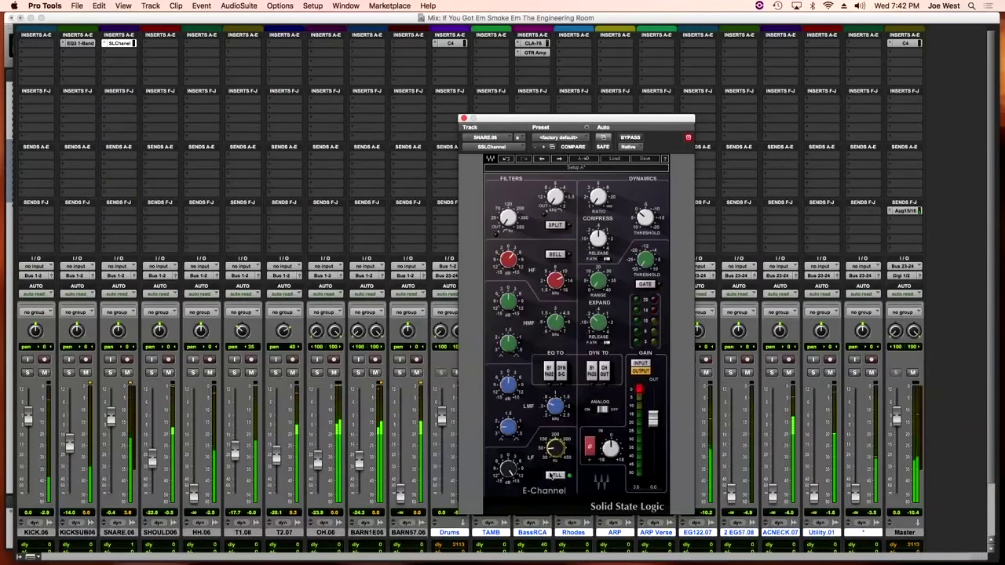
Show the Edit window, move the plug-in window clear of the timeline and play from the Ch2 marker at bar 50
left_click(20, 17)
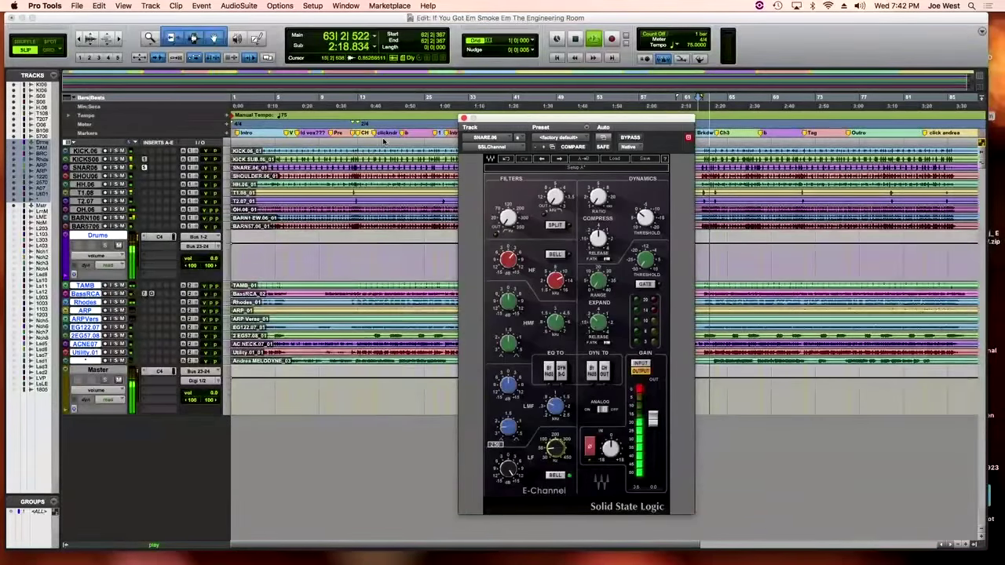
left_click_drag(501, 122, 426, 279)
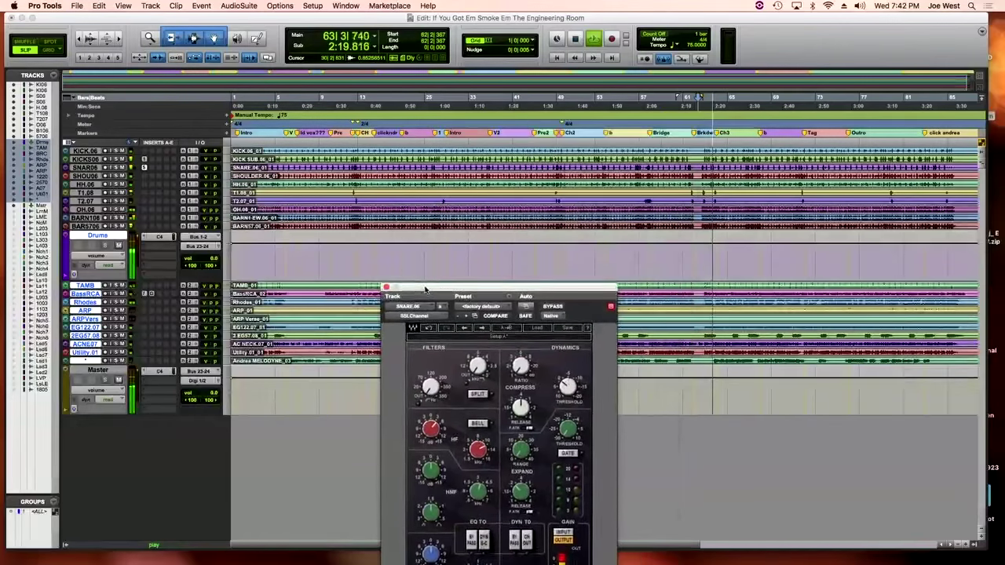
left_click(565, 136)
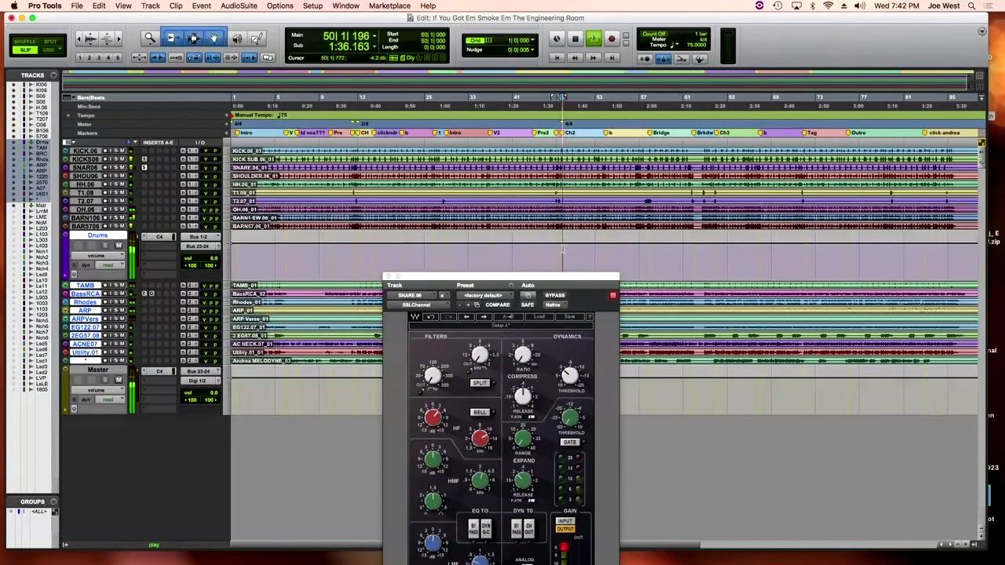
left_click_drag(558, 281, 563, 53)
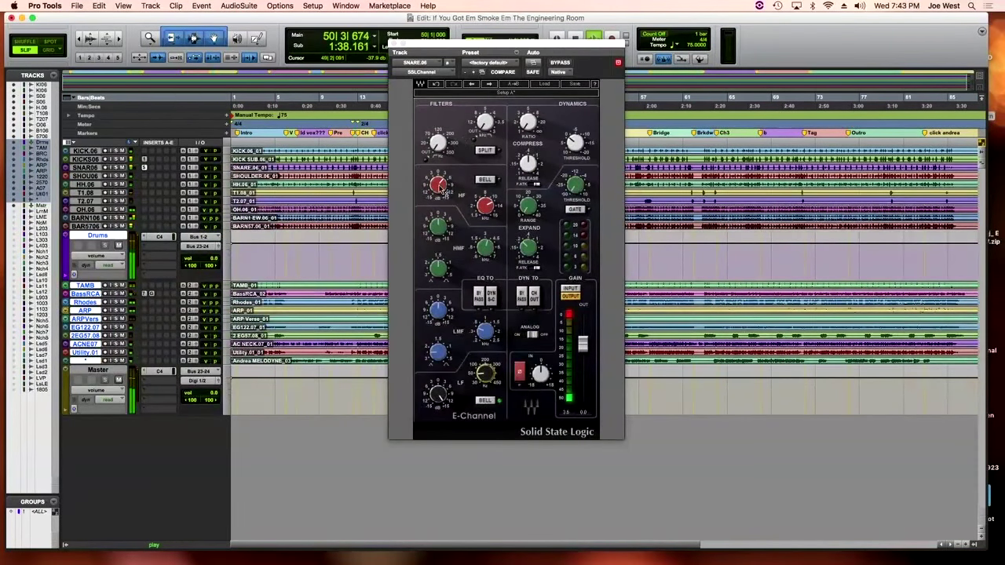
Refine the snare SSLChannel's LF gain, LF frequency and HF gain by ear, close the plug-in and return to the Mix window
left_click(439, 399)
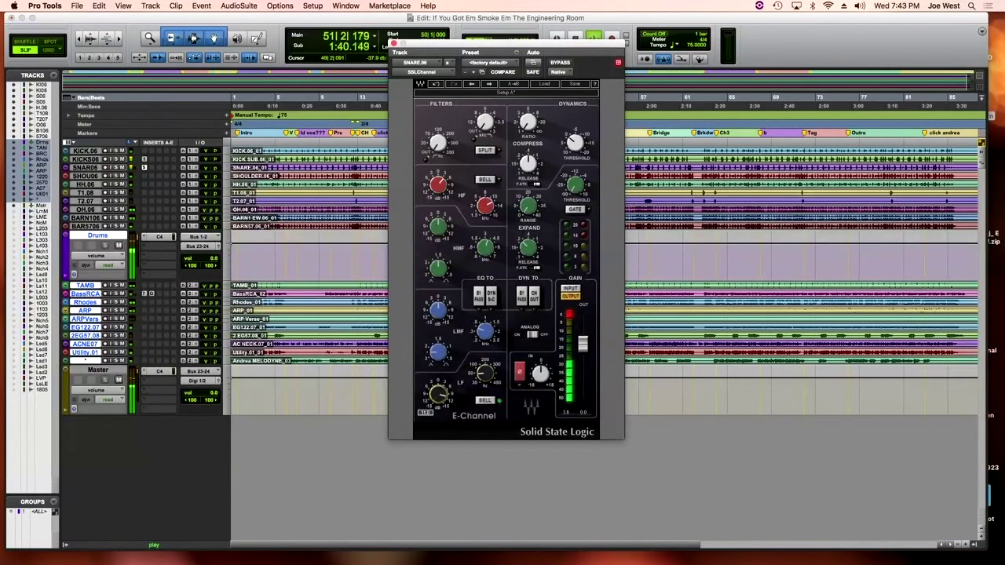
left_click_drag(438, 399, 438, 389)
left_click(485, 372)
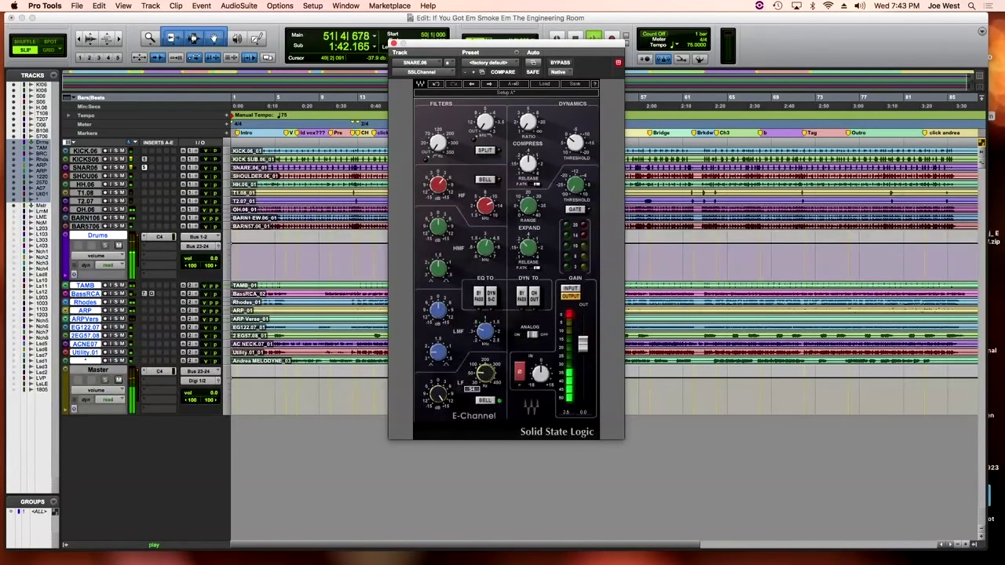
left_click(444, 396)
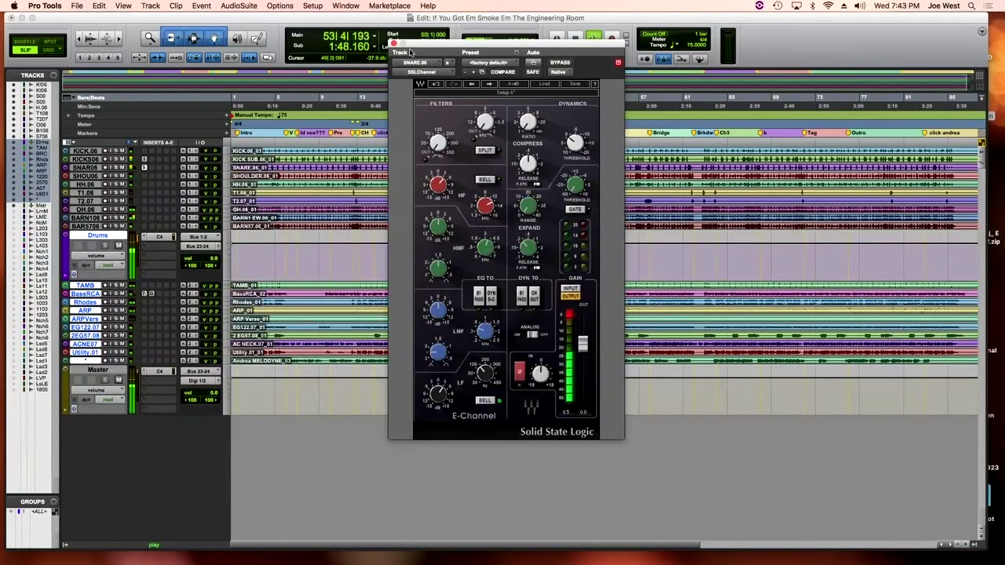
left_click(440, 183)
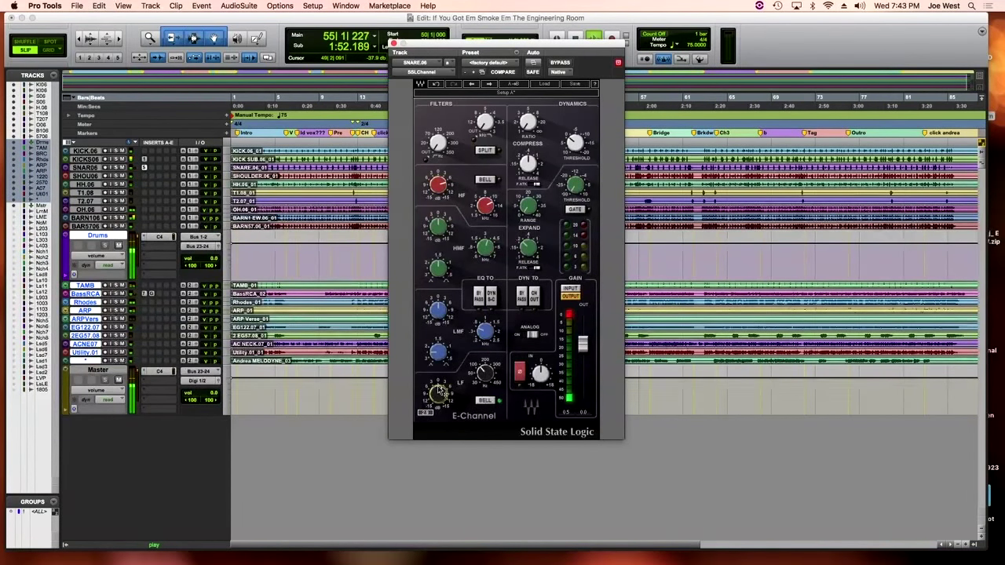
left_click(393, 44)
key("super+equal")
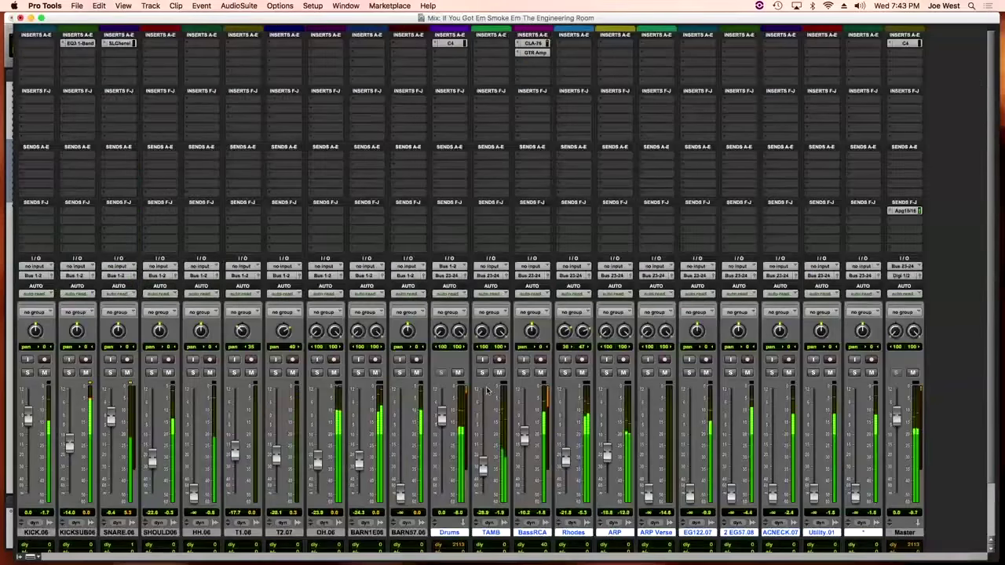
Check the C4 settings on the Drums bus, then insert the CLA-76 (stereo) compressor in the bus's second insert slot
left_click(449, 42)
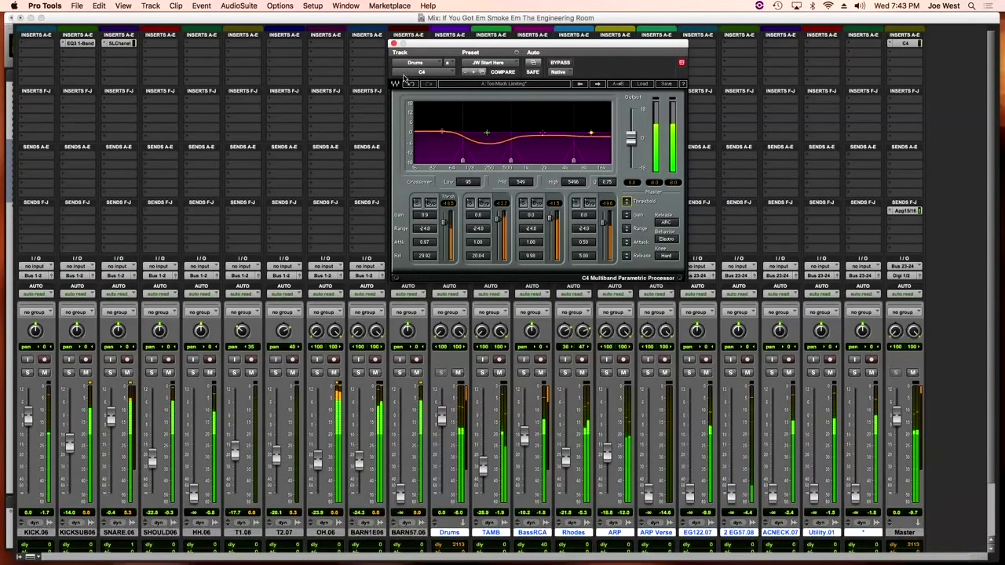
left_click(393, 44)
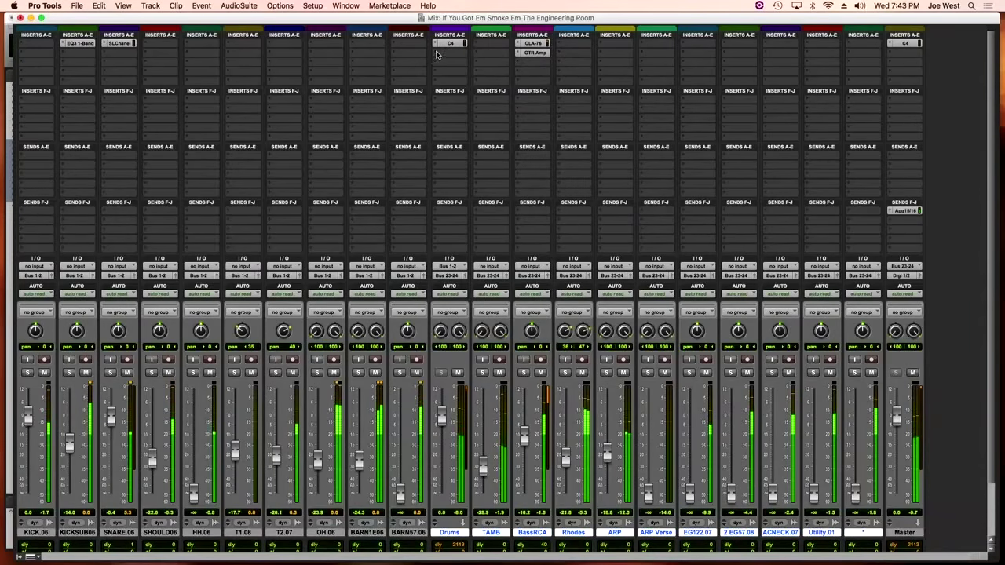
left_click(440, 51)
mouse_move(502, 83)
mouse_move(573, 96)
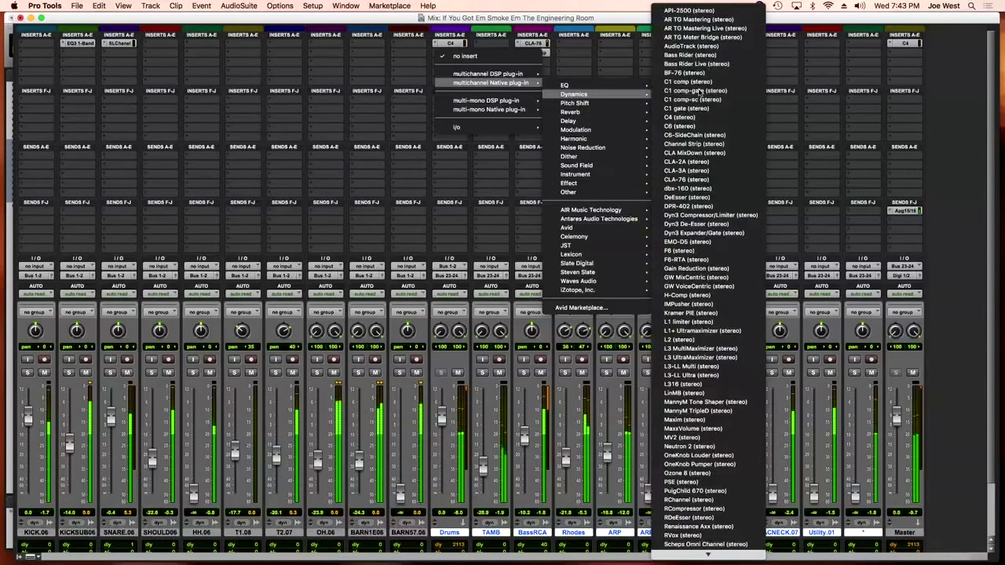
left_click(706, 180)
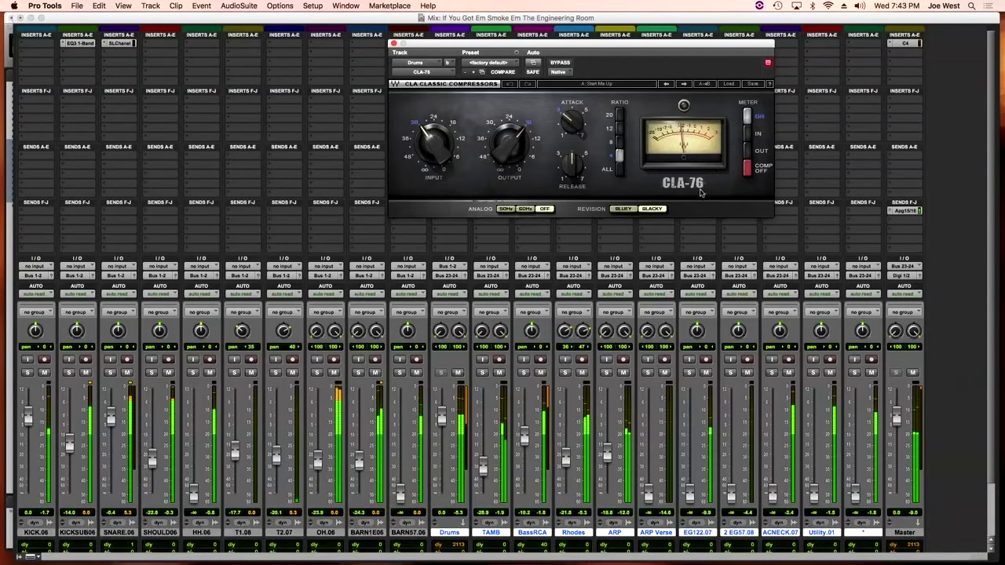
Switch the Drums CLA-76 to the Bluey revision, turn up attack and release, reduce input to about 36, adjust output and close it
left_click(622, 209)
left_click_drag(572, 164, 571, 117)
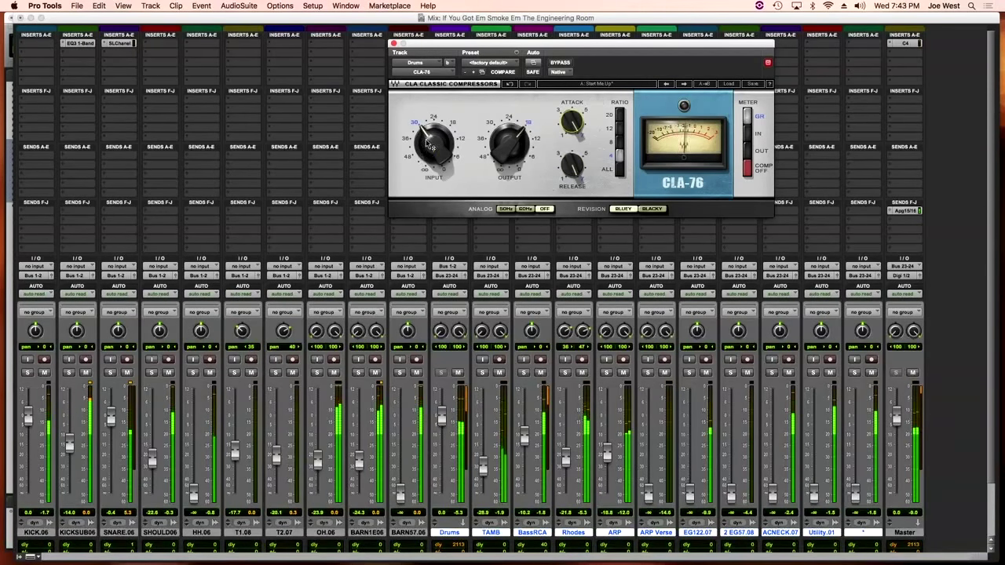
left_click_drag(429, 144, 429, 153)
left_click_drag(507, 149, 431, 150)
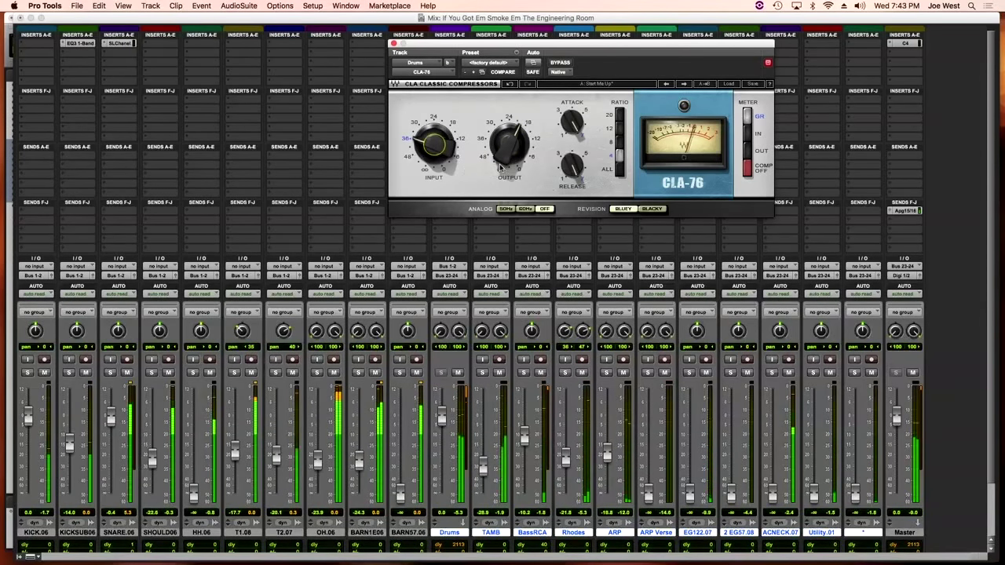
mouse_move(507, 158)
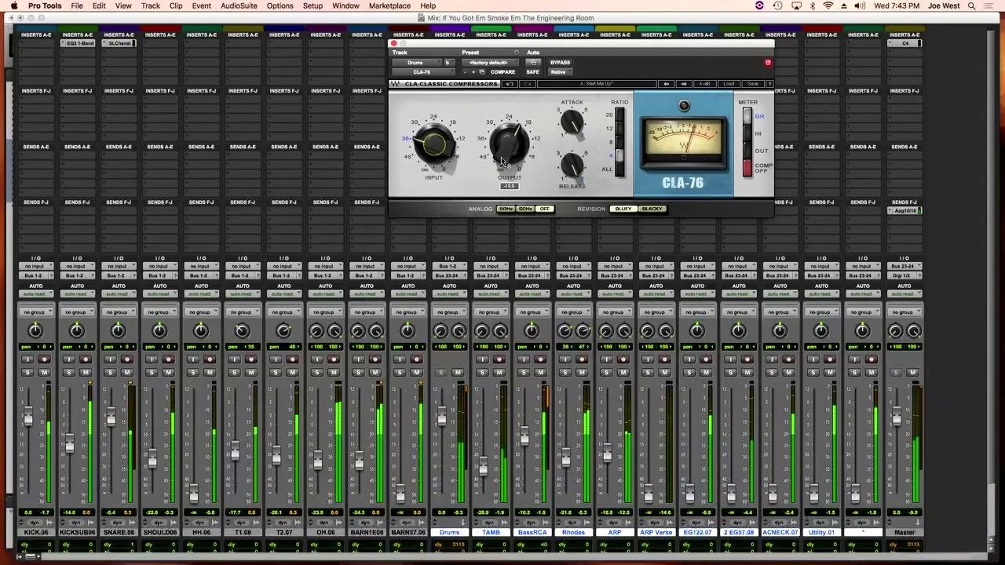
scroll(504, 162, "down", 3)
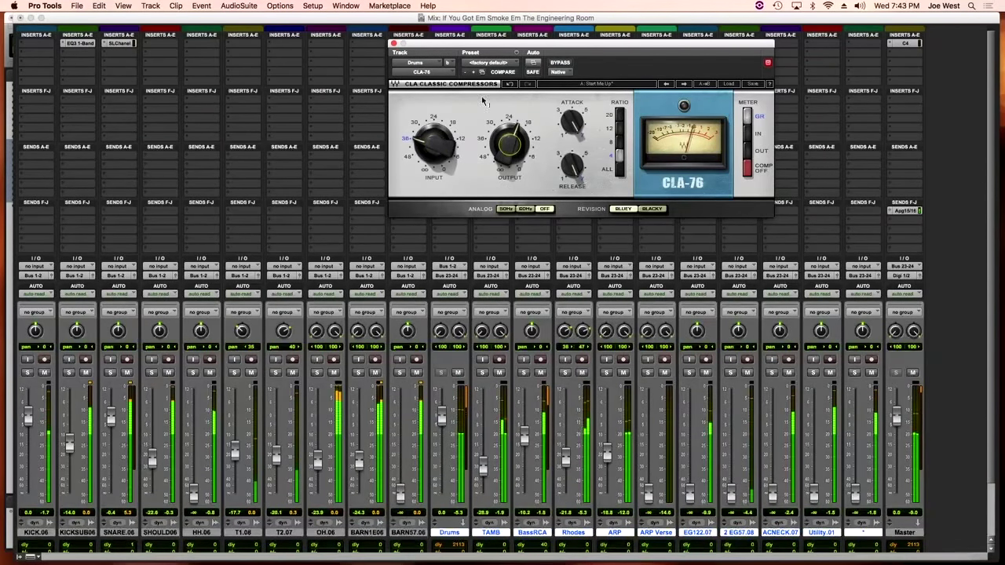
left_click(394, 44)
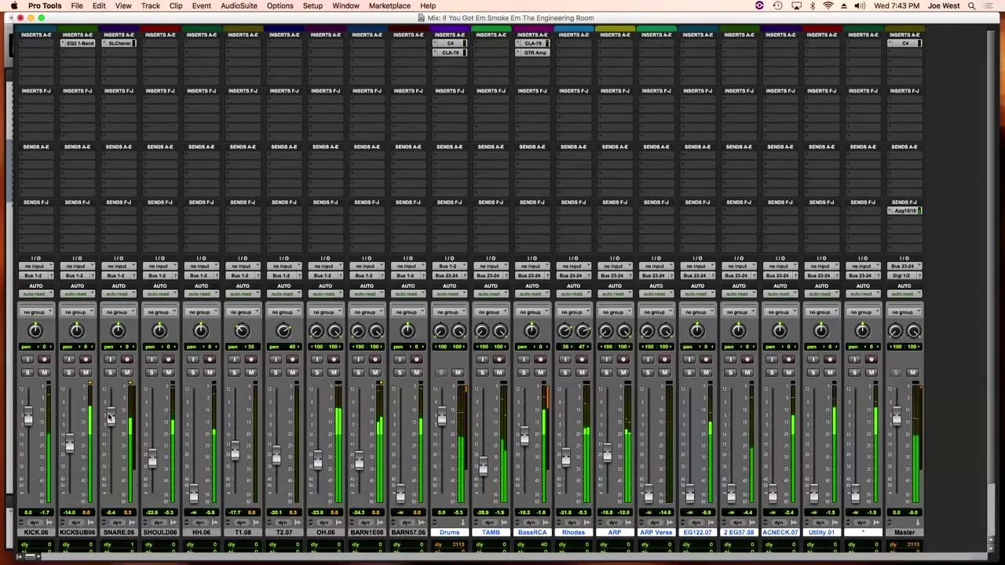
Set the SNARE.06 fader to +1.1 dB, BassRCA to -13.4, TAMB to -21.8, BARN57.06 to -25.6 and BARN1E06 to -25.2
left_click_drag(110, 418, 110, 414)
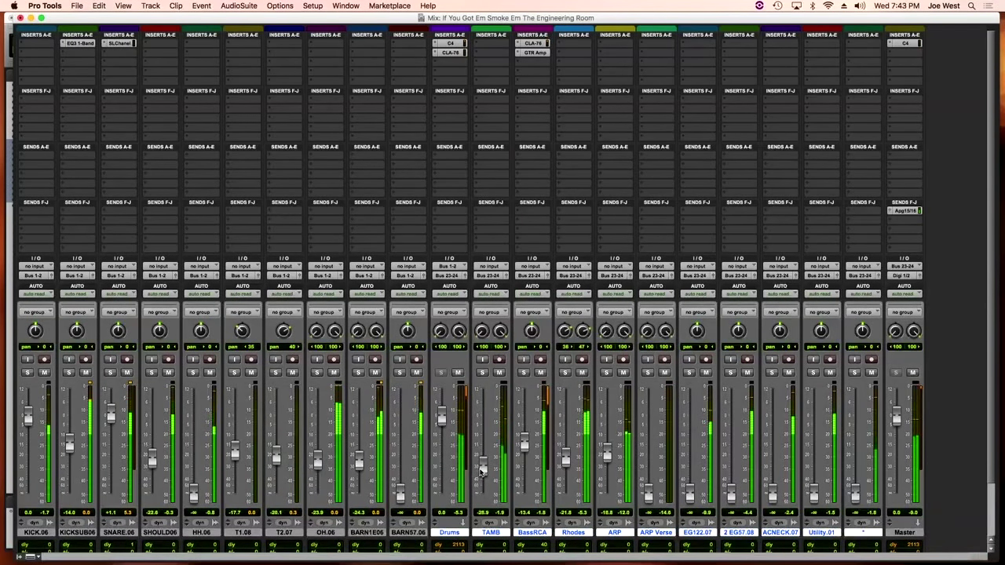
left_click_drag(483, 453, 485, 457)
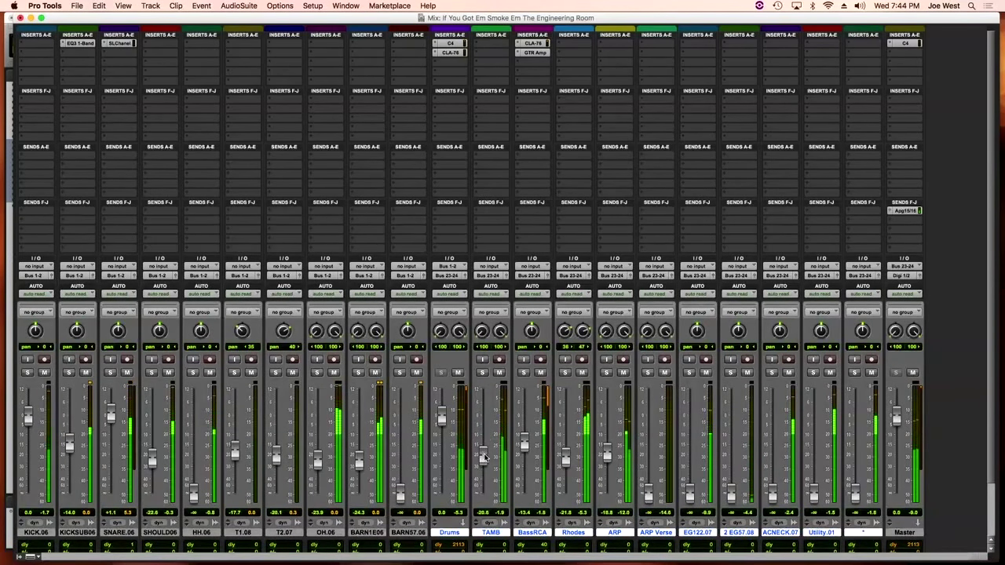
left_click_drag(411, 489, 363, 467)
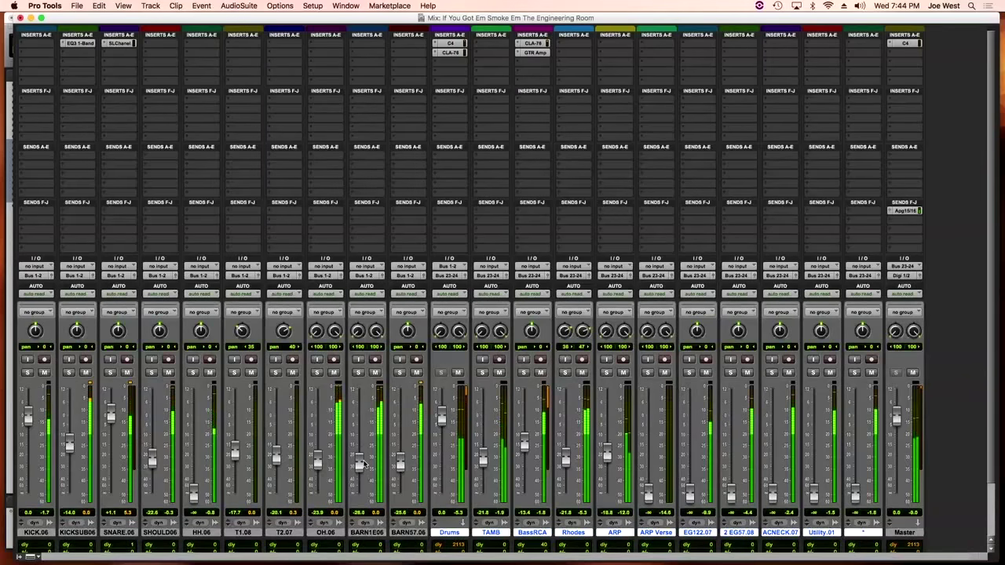
Raise EG122.07 to about -16 dB and 2 EG57.08 to -14.2 dB, panning them 100 left and 96 right
left_click_drag(690, 492, 692, 436)
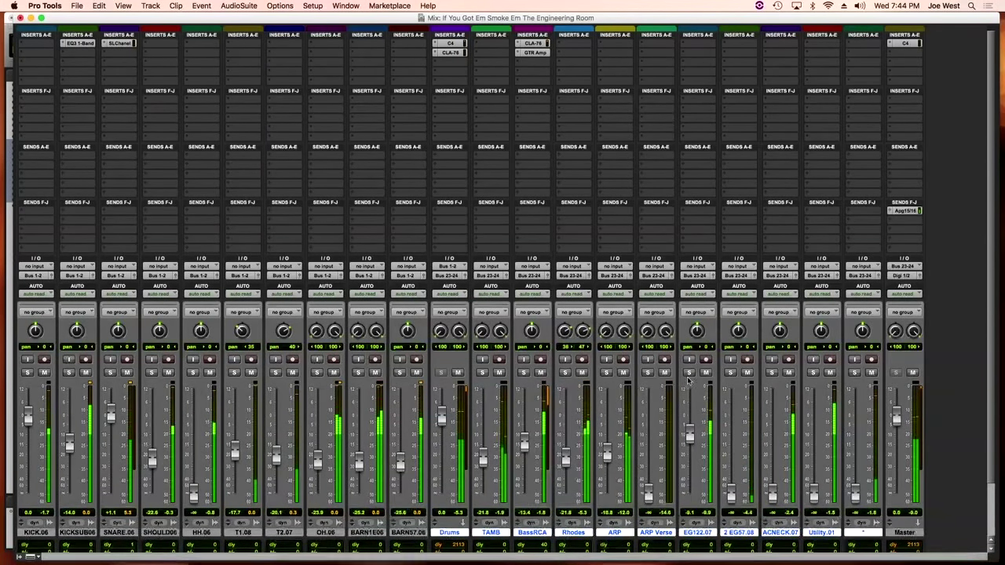
left_click_drag(743, 496, 694, 450)
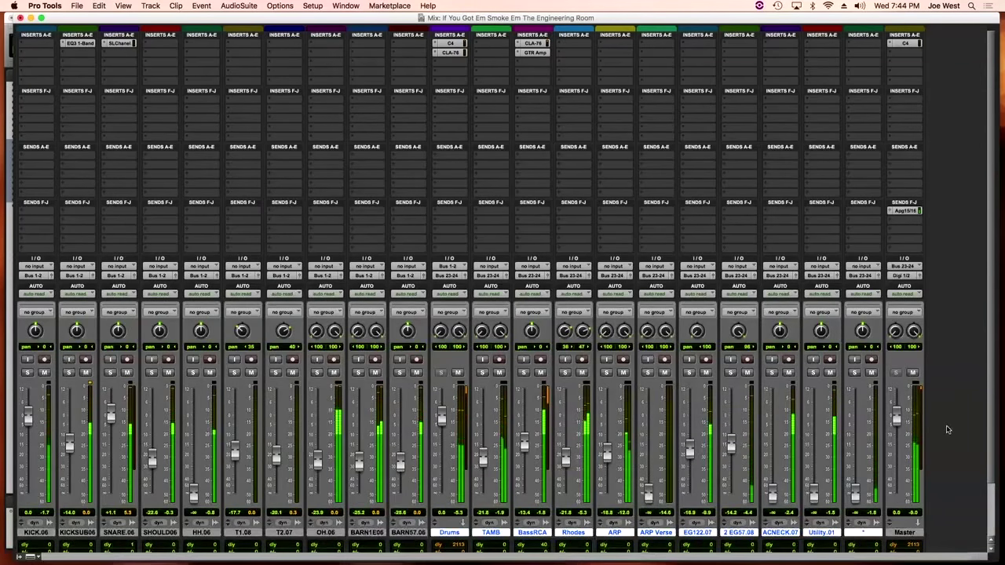
Lower the master threshold of the C4 on the Master track and close the plug-in
left_click(905, 43)
left_click_drag(627, 203, 626, 220)
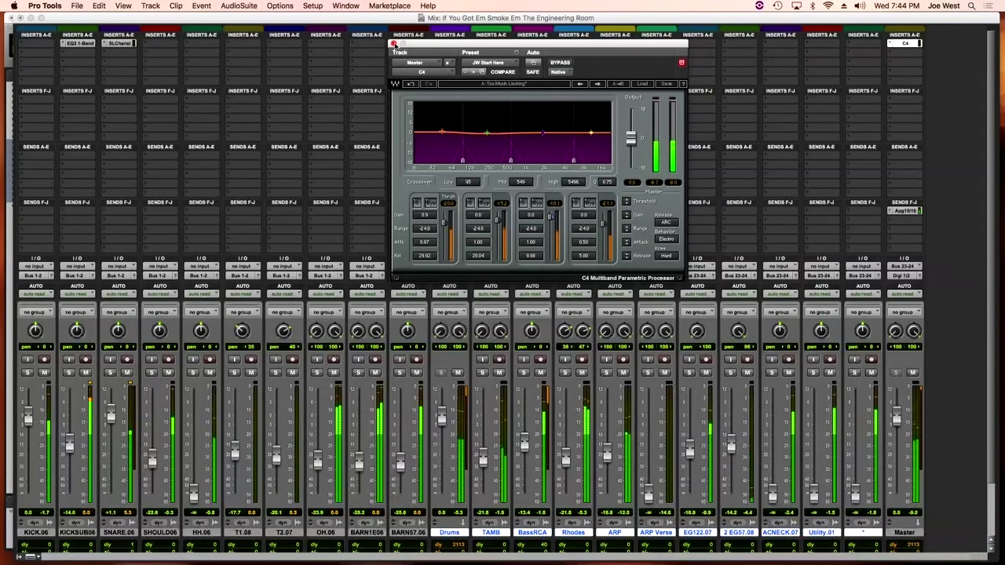
left_click(394, 42)
Set EG122.07 to -16.3 dB, 2 EG57.08 to -19.5, ARP to -20.1, ACNECK.07 to -15.3 (pan 37 left) and Utility.01 to -17.9 (pan 48 right)
mouse_move(775, 493)
left_mouse_down()
mouse_move(774, 425)
mouse_move(779, 483)
left_mouse_up()
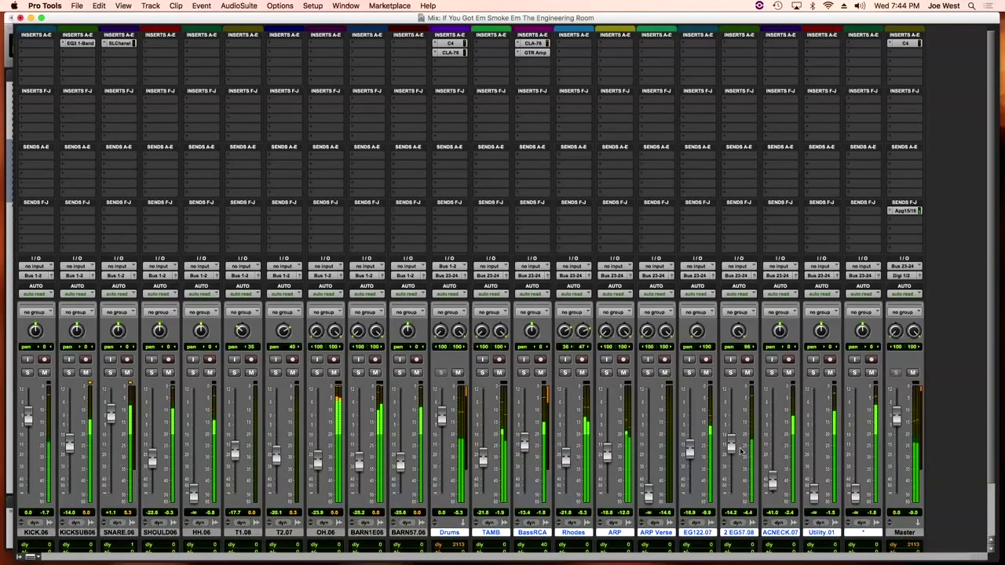
mouse_move(688, 453)
left_mouse_down()
mouse_move(736, 453)
mouse_move(691, 460)
left_mouse_up()
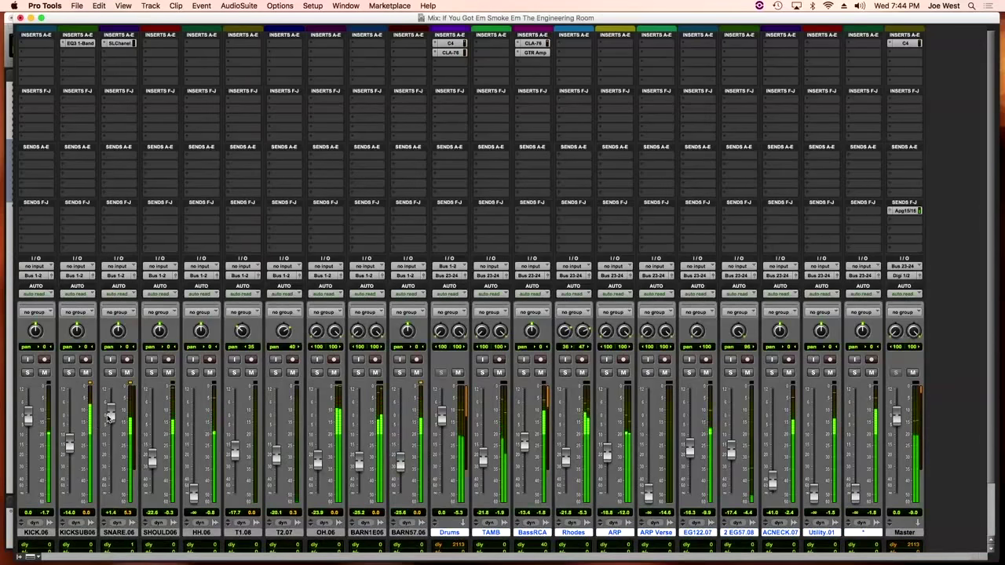
left_click_drag(607, 454, 609, 461)
left_click_drag(735, 456, 774, 444)
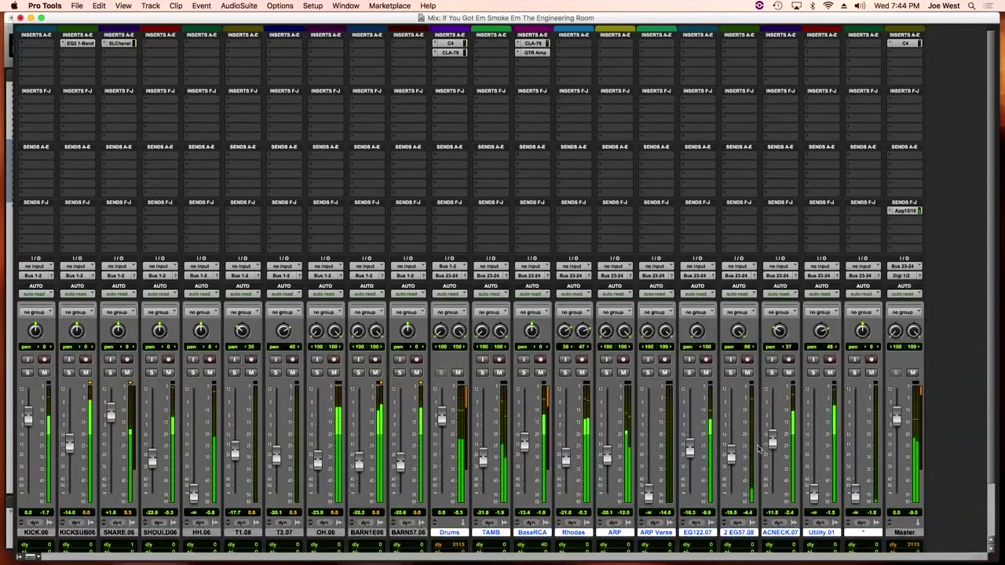
left_click_drag(772, 439, 773, 444)
left_click_drag(815, 488, 813, 453)
Save the session
key("super+s")
left_click(895, 7)
left_click(894, 6)
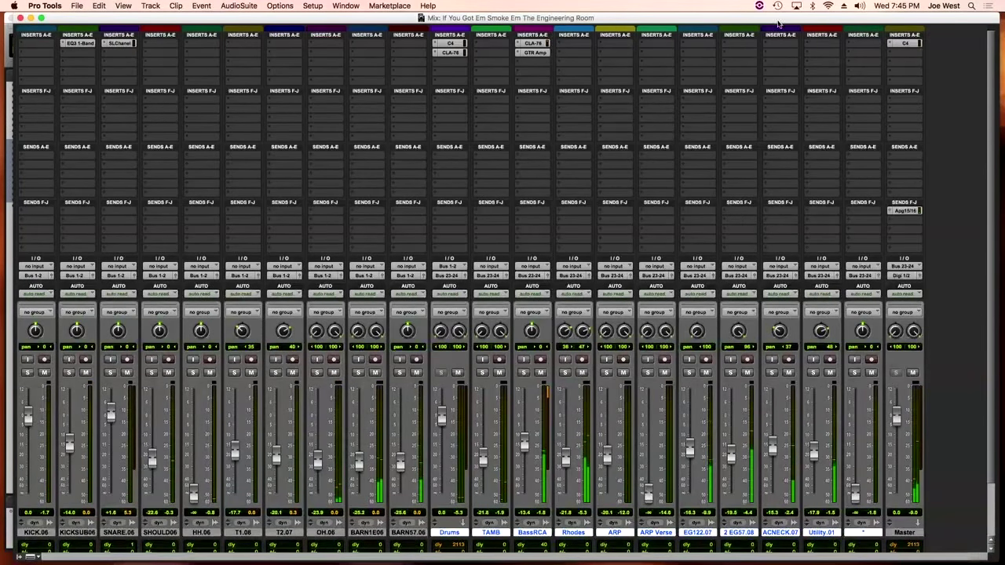
Restart playback from the marker at bar 49, just before Ch2, in the Edit window and return to the Mix window
key("super+equal")
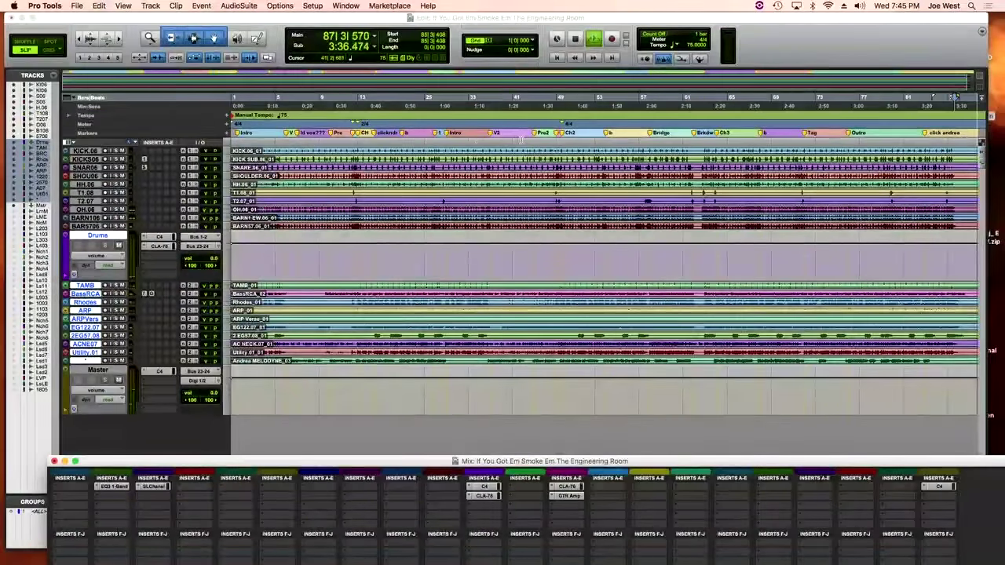
key("space")
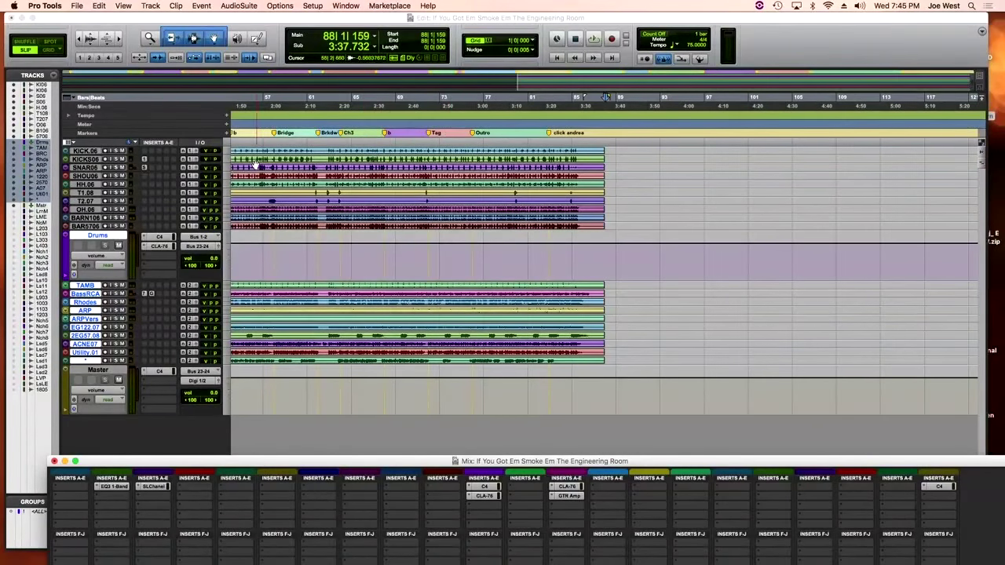
key("super+equal")
key("Return")
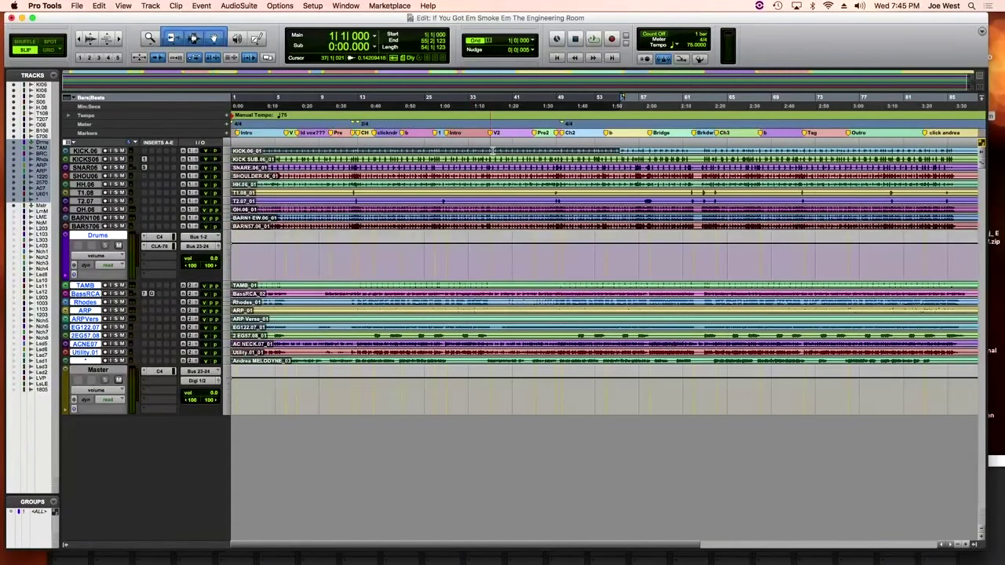
left_click(558, 134)
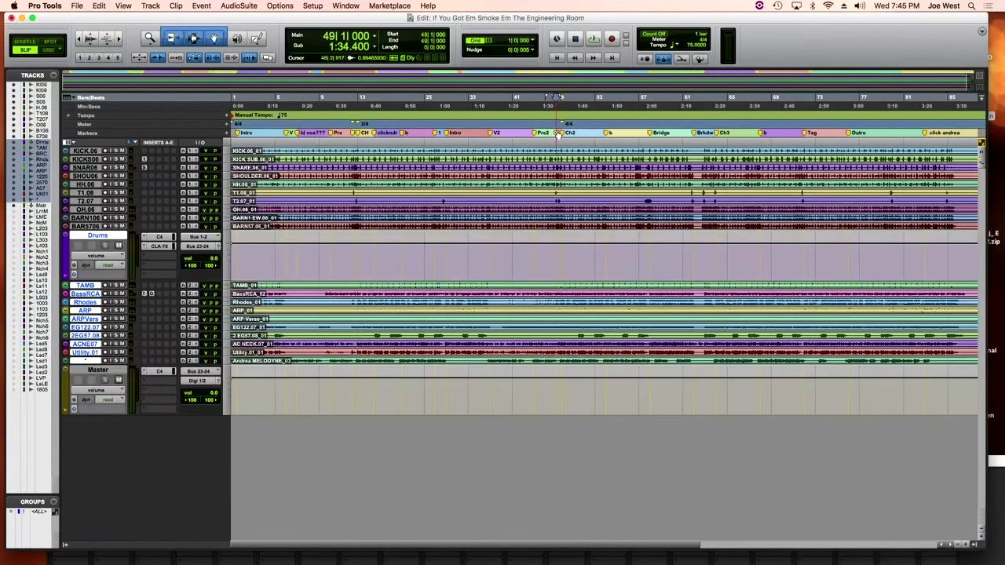
key("space")
key("super+equal")
double_click(570, 463)
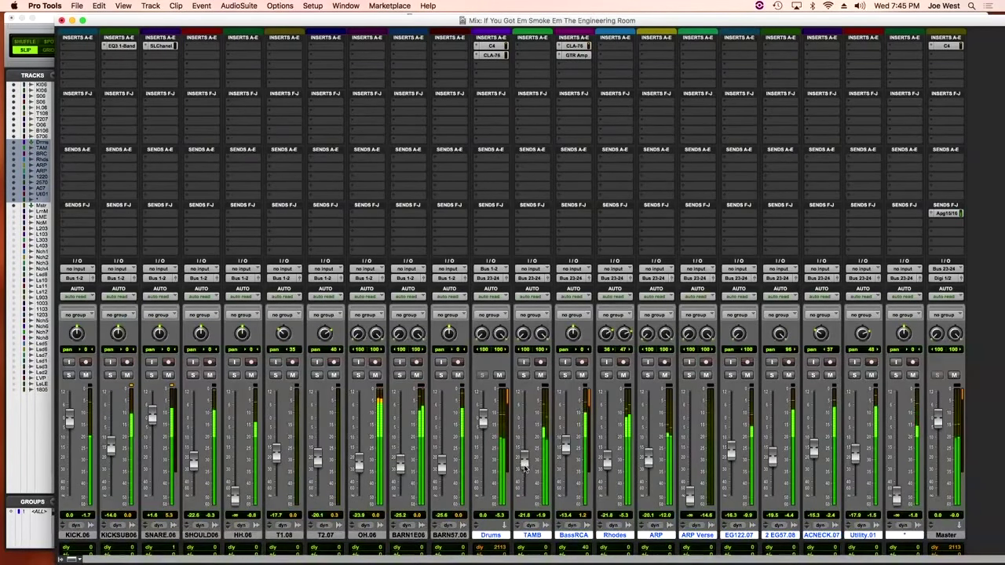
Rebalance ARP to -22.2 dB, Rhodes to about -22.6, TAMB to -23.9, 2 EG57.08 to -20.6, ACNECK.07 to -15.0 and Utility.01 to -18.5, panned 100 right
left_click_drag(648, 464, 607, 464)
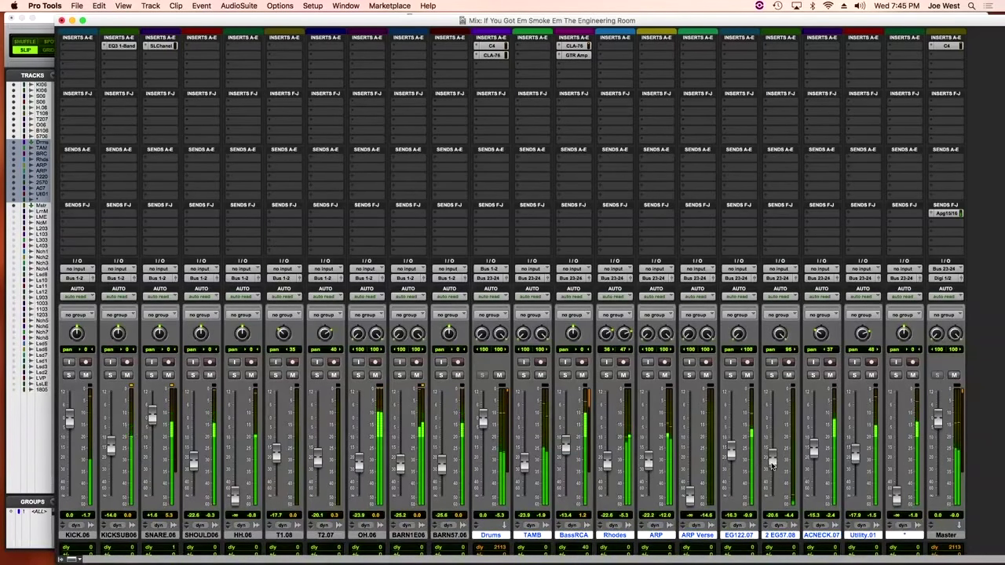
left_click_drag(813, 455, 858, 451)
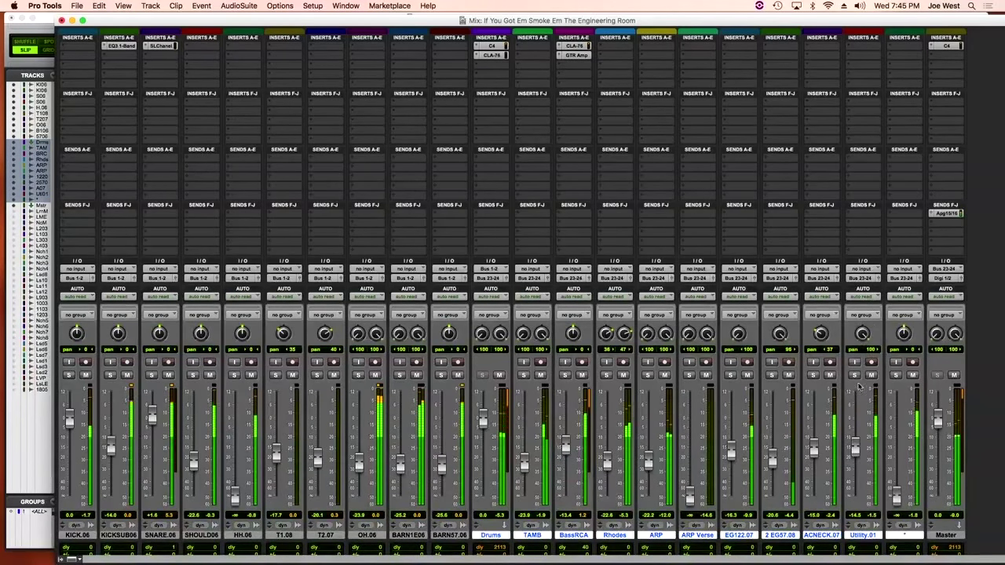
left_click_drag(855, 452, 856, 459)
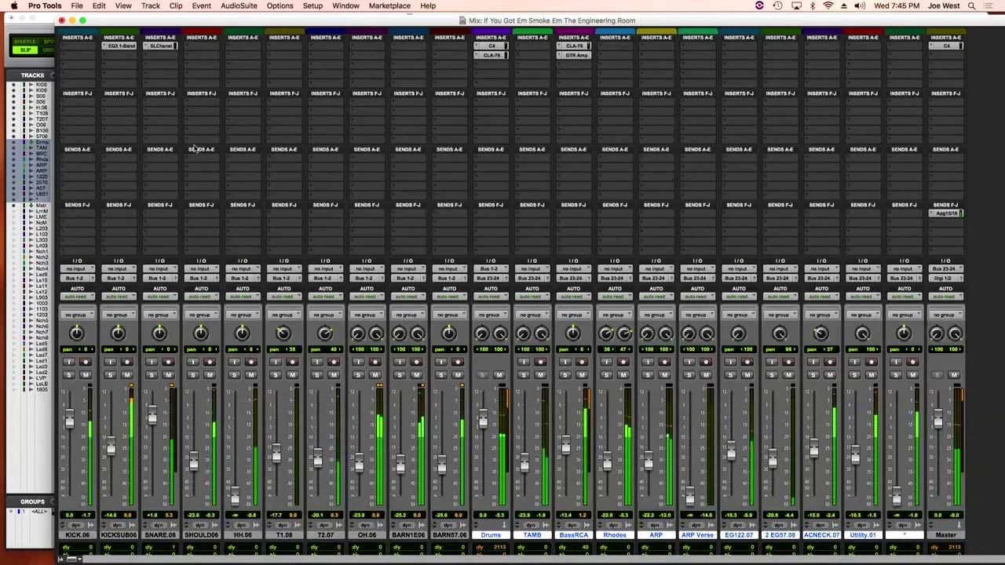
Revisit the Edit window, then in the Mix window lower EG122.07 to about -16.6 dB and raise the * track to about -12.8 dB
left_click(63, 20)
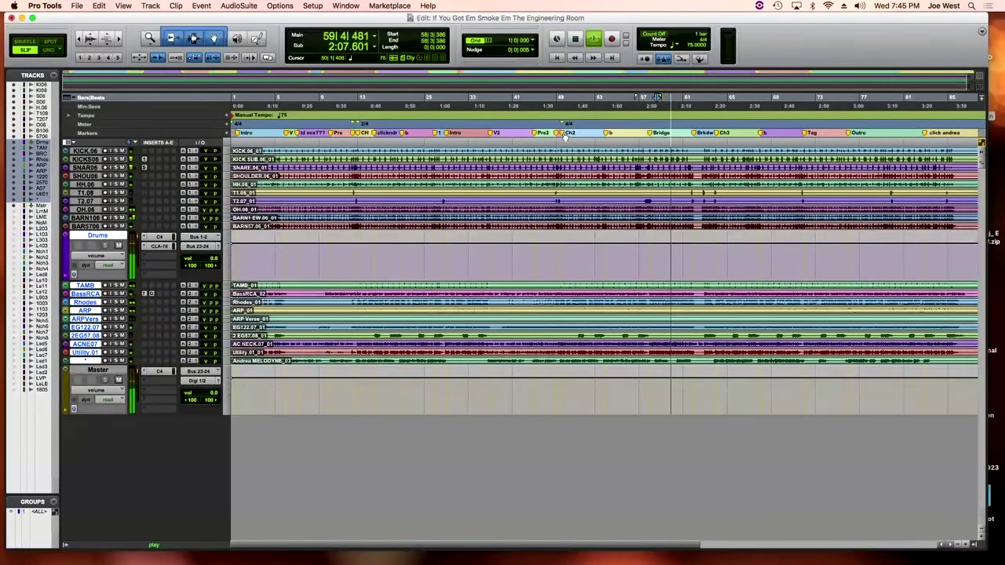
key("super+equal")
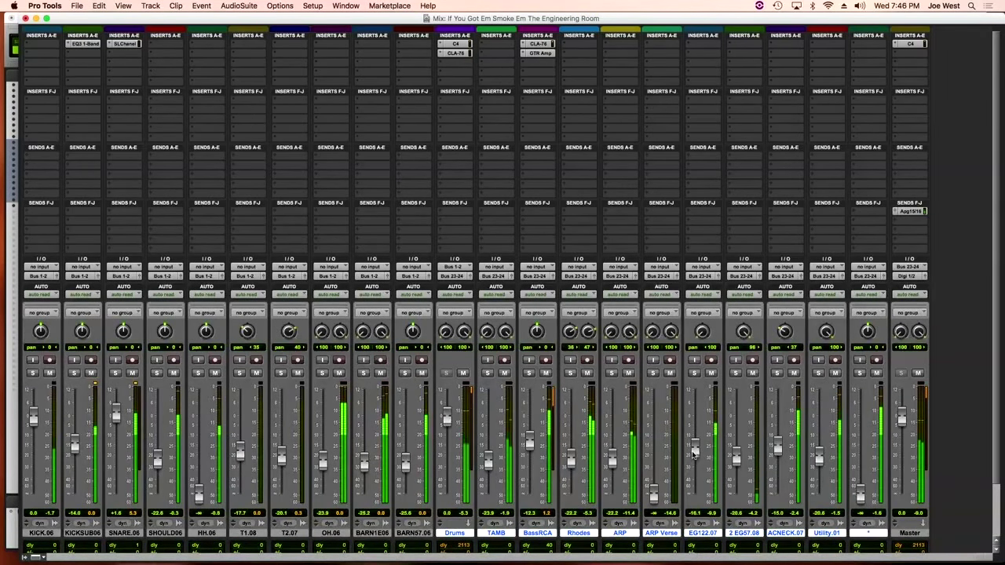
left_click_drag(693, 453, 694, 457)
left_click_drag(859, 497, 863, 445)
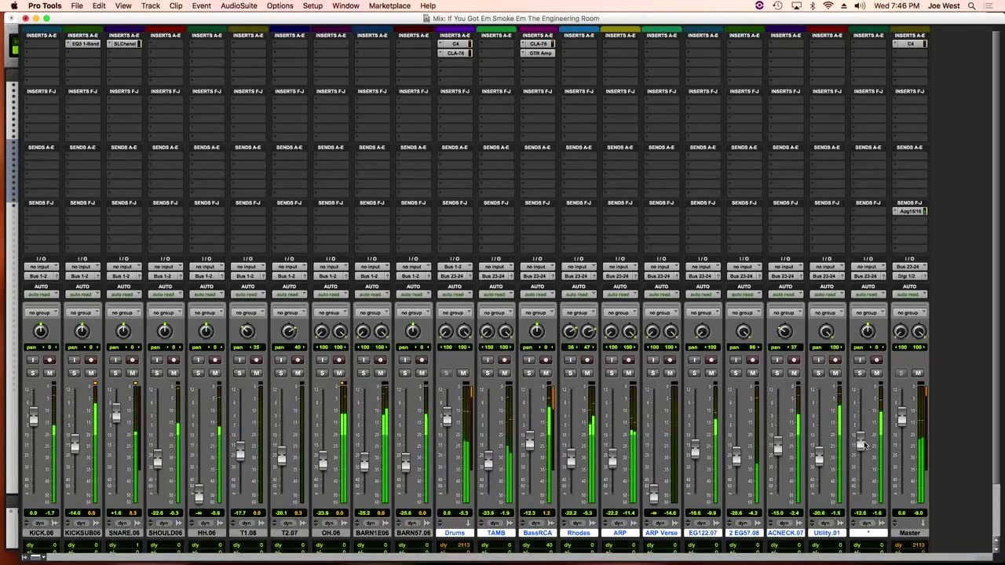
Insert the CLA-76 (mono) in the * track's first insert slot, set its release to about 2.17 and raise the fader to about -10.5 dB
left_click(854, 44)
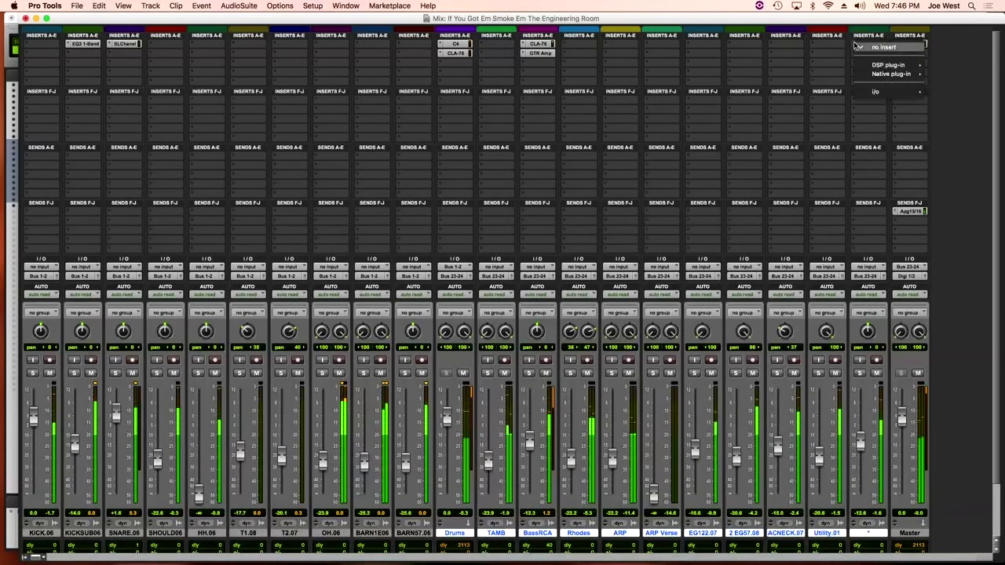
mouse_move(884, 74)
mouse_move(824, 82)
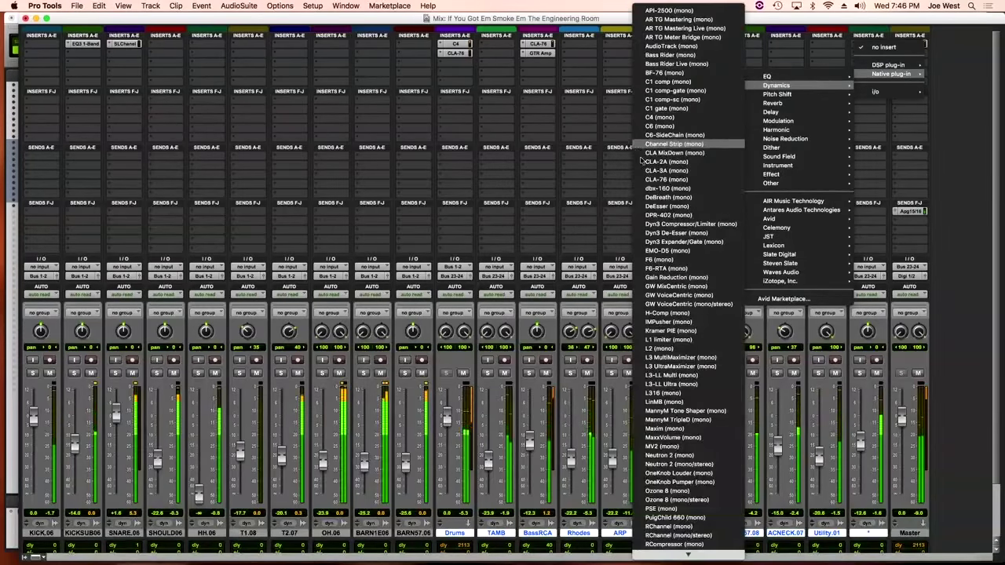
left_click(664, 181)
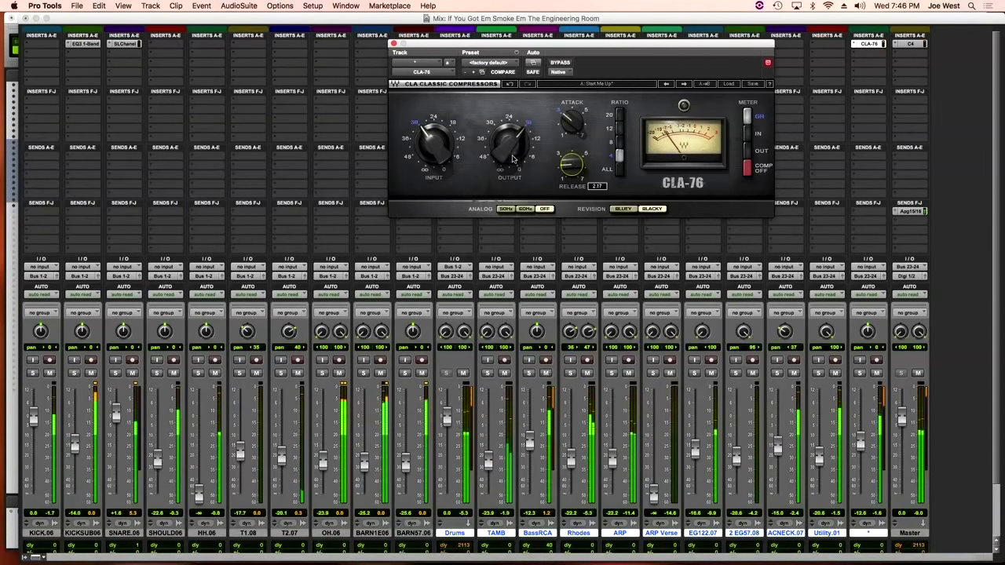
left_click_drag(859, 446, 861, 436)
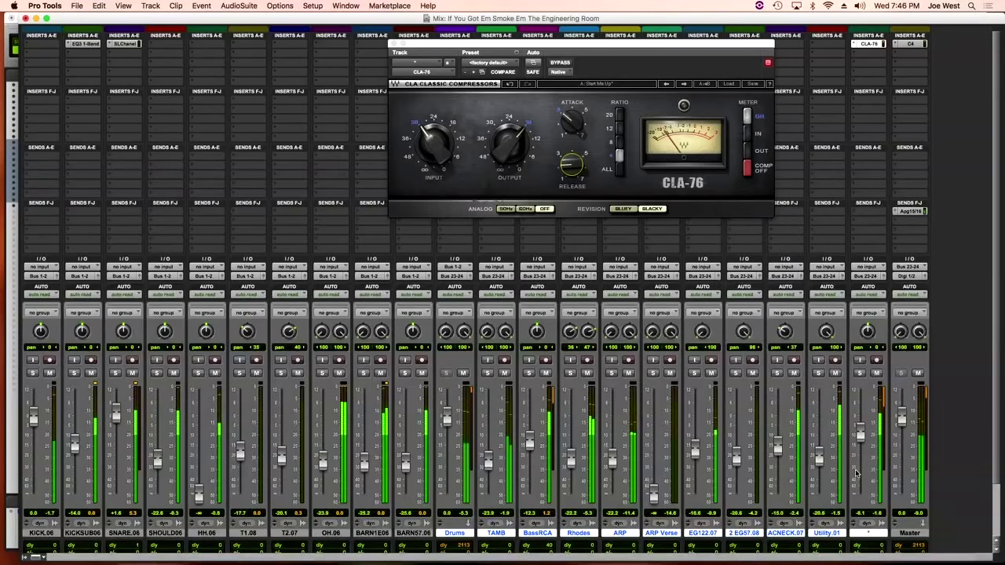
left_click_drag(861, 438, 862, 442)
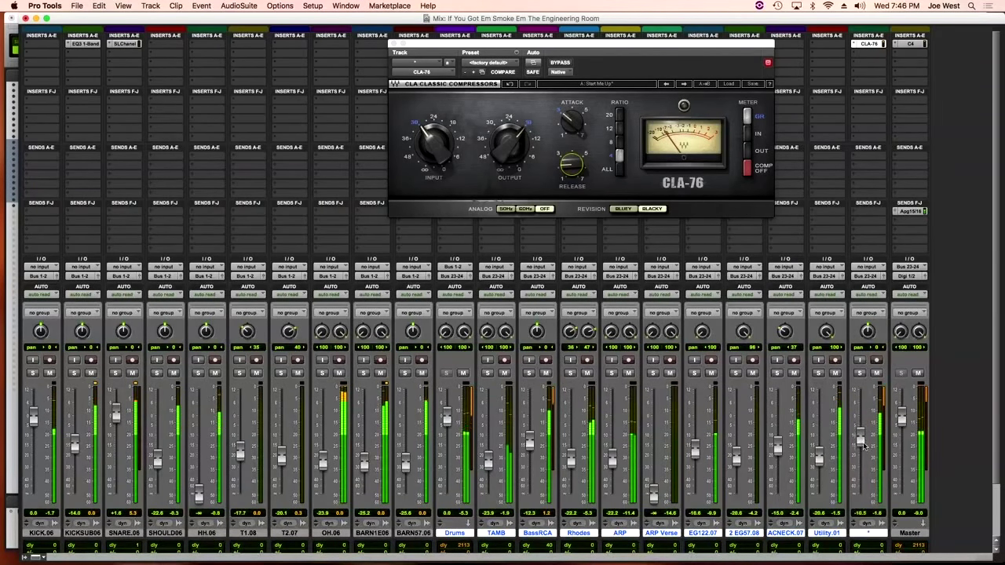
Save the session, return to the Edit window, close the CLA-76 plug-in window and stop playback
key("super+s")
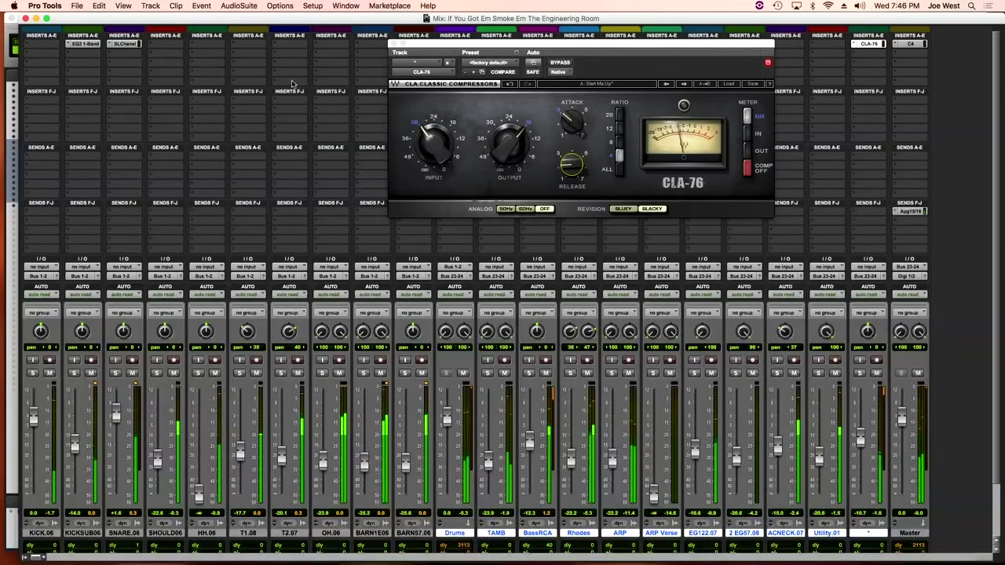
left_click(22, 17)
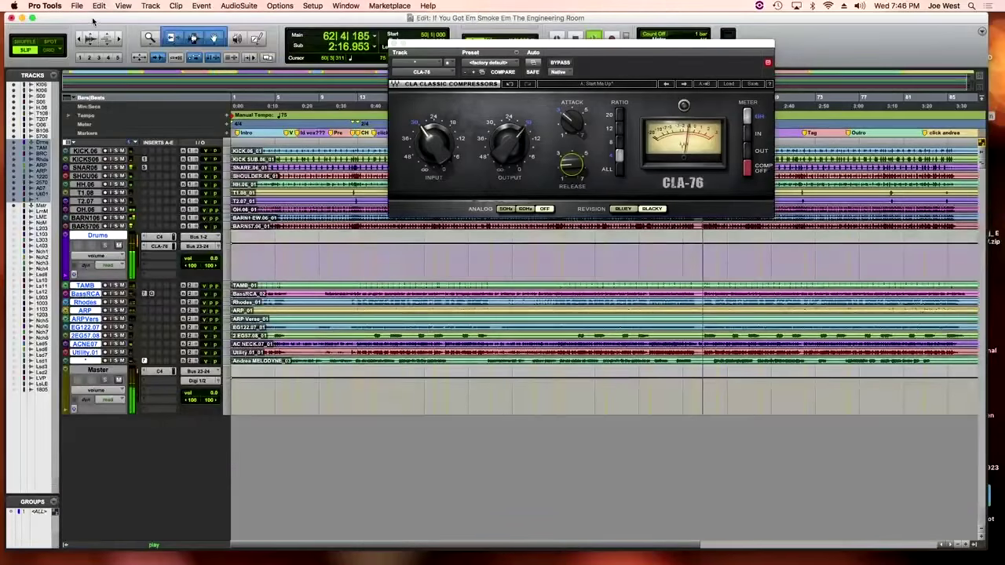
left_click(31, 18)
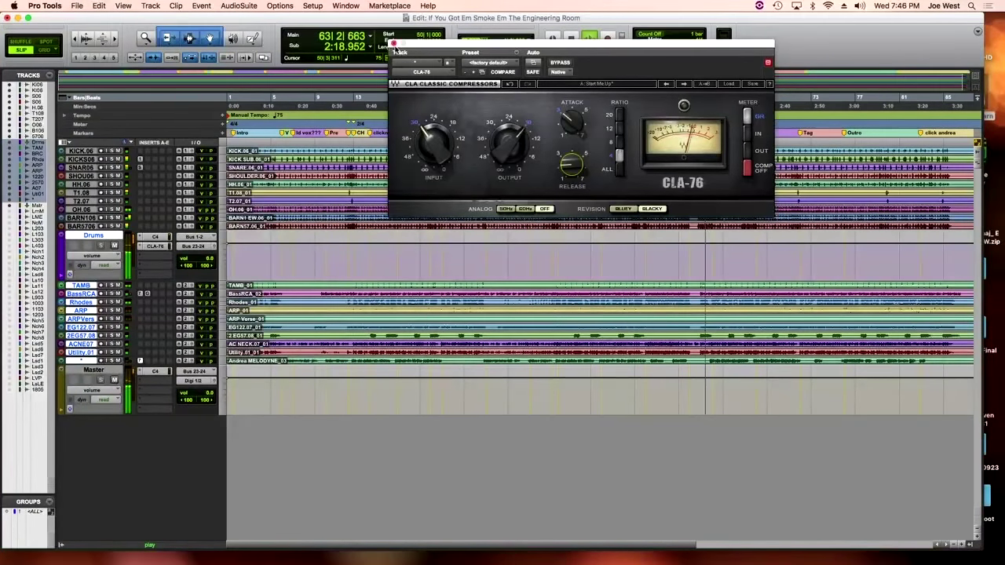
key("super+w")
key("space")
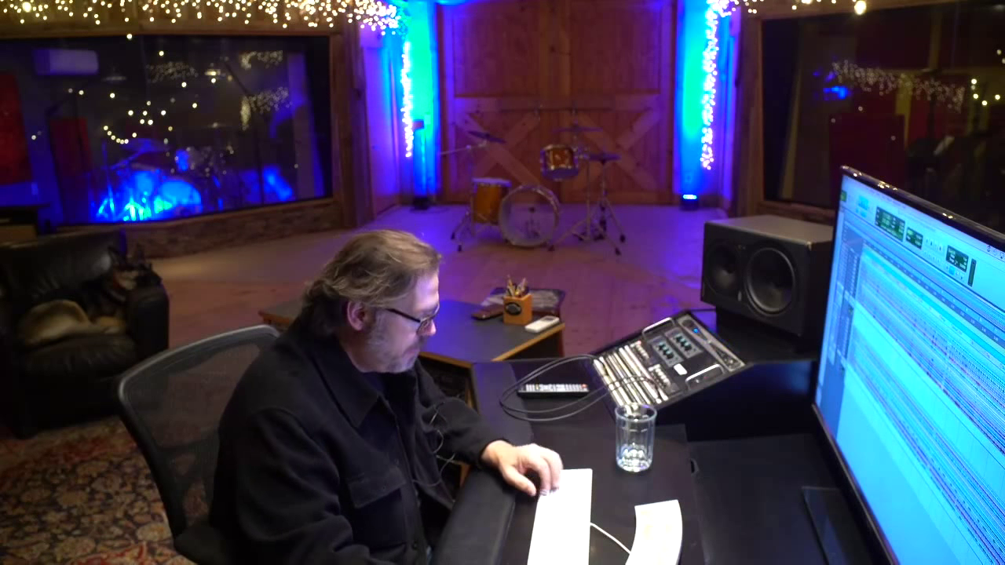
Return to the Mix window and review the SNARE.06 SSLChannel plug-in and the Drums bus CLA-76 and C4 settings
key("super+equal")
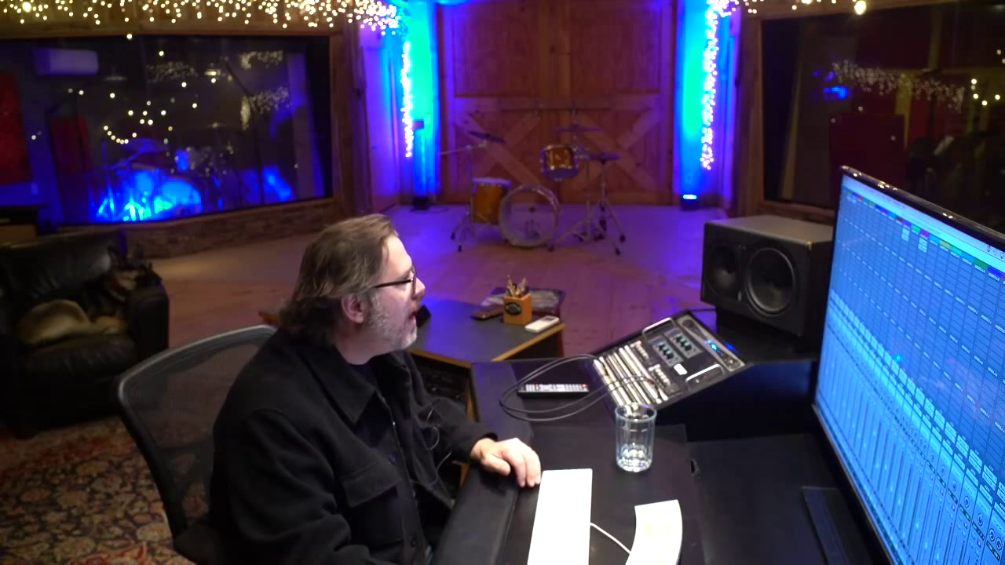
key("super+equal")
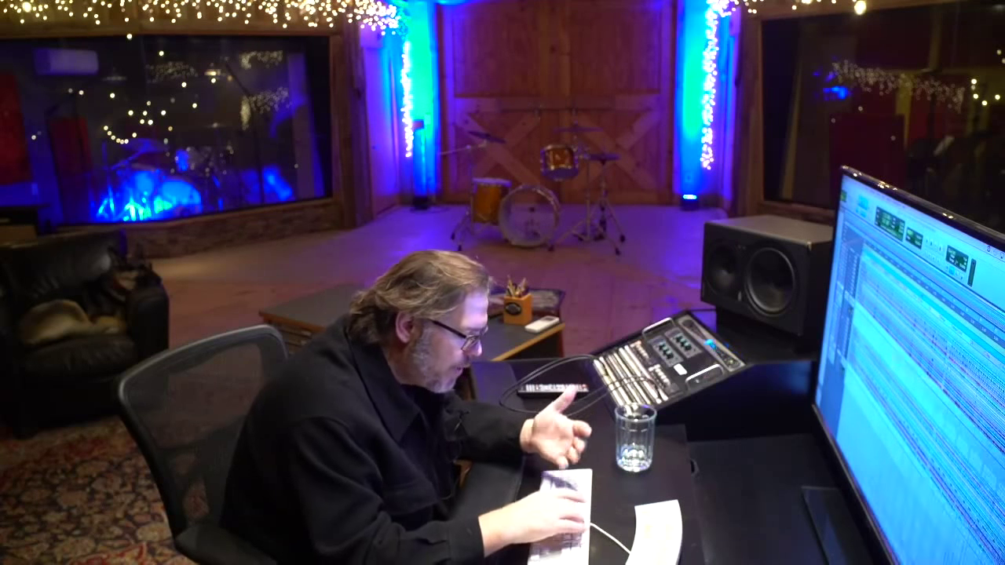
key("super+equal")
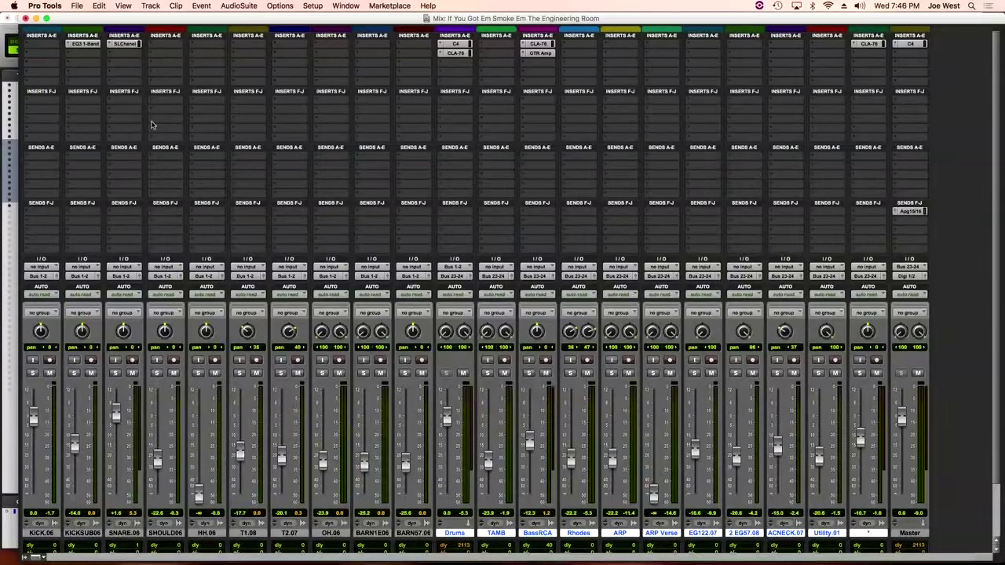
left_click(126, 44)
left_click(455, 52)
left_click_drag(455, 55, 476, 129)
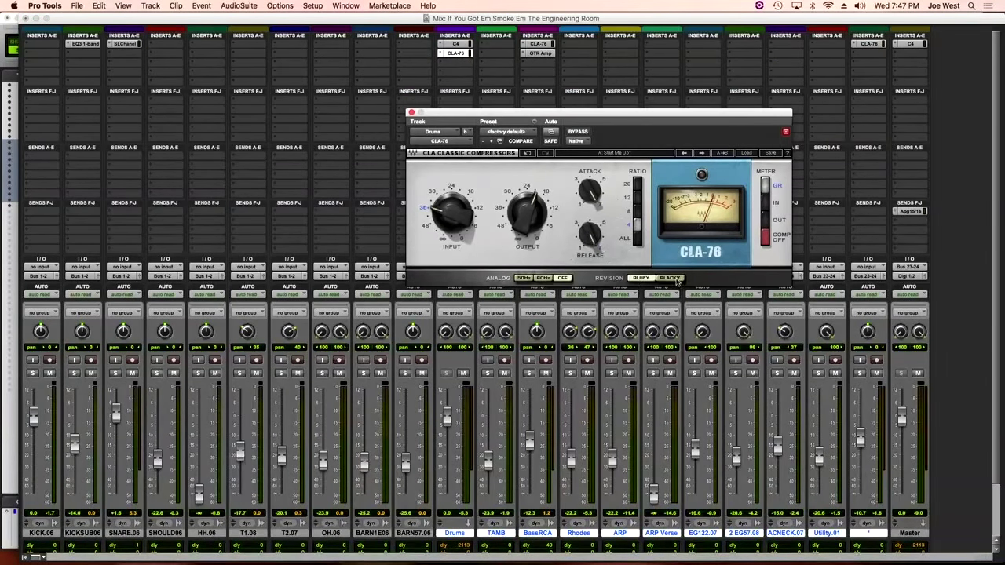
left_click(459, 45)
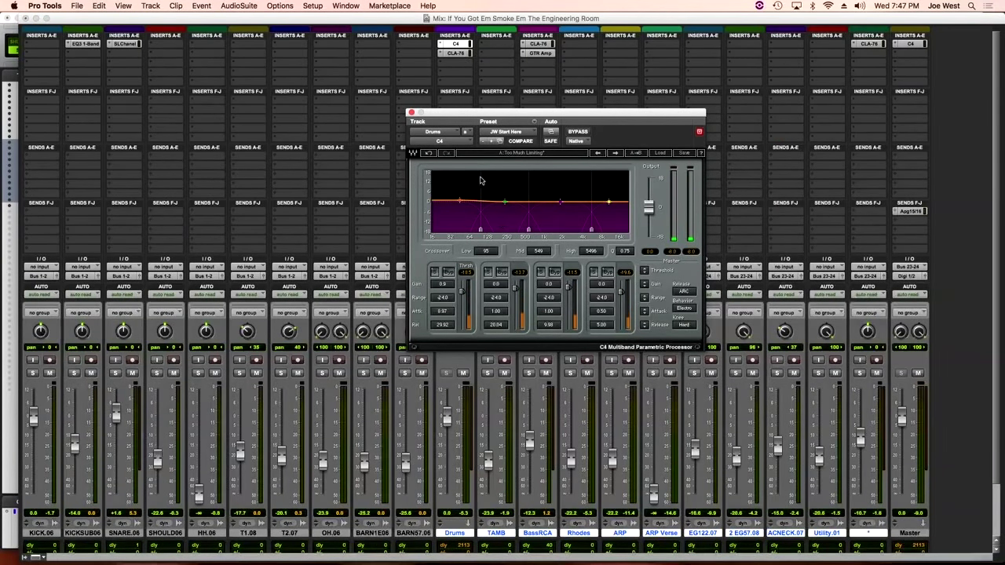
left_click(410, 113)
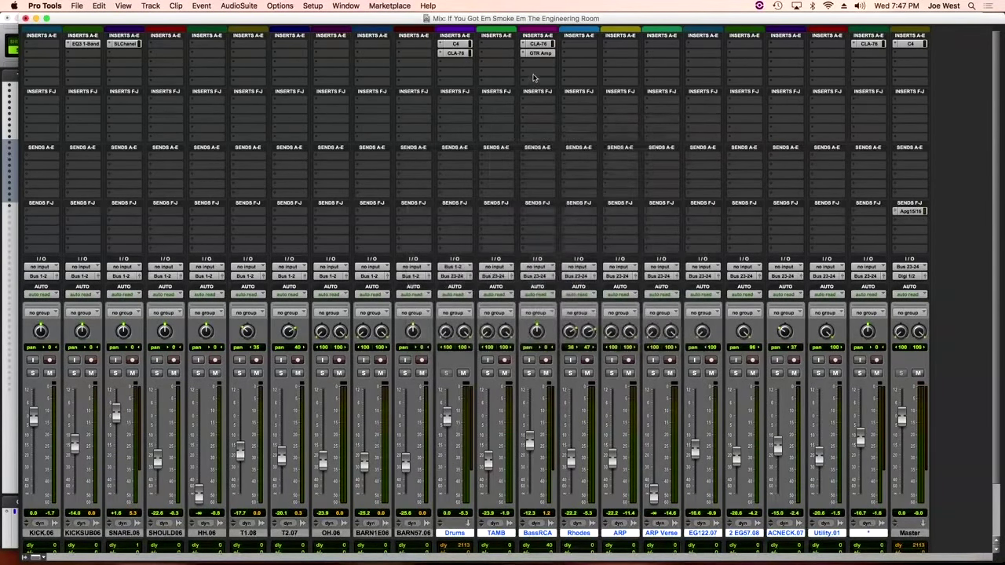
Review the GTR Amp and CLA-76 settings on BassRCA and the CLA-76 settings on the * track
left_click(538, 55)
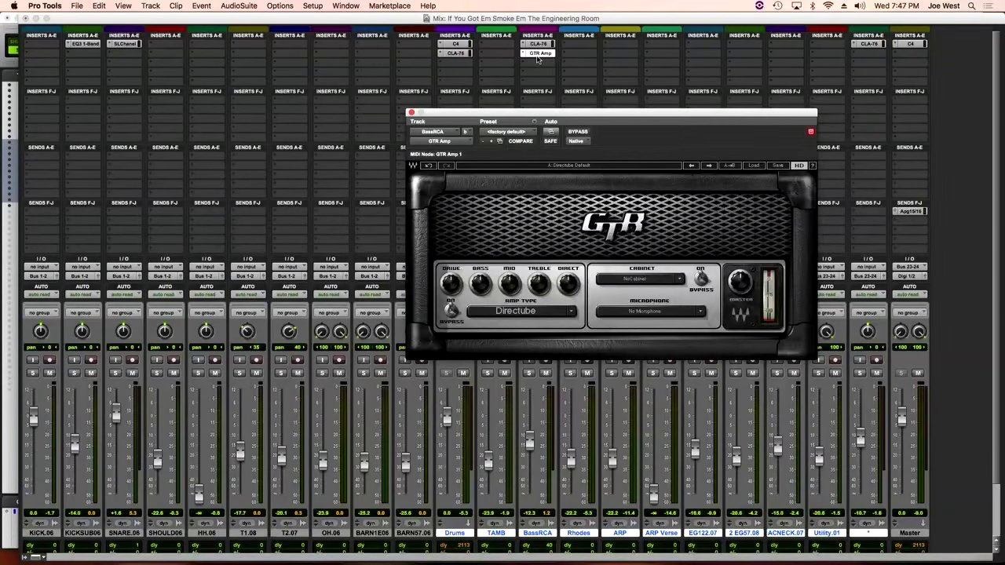
left_click(539, 44)
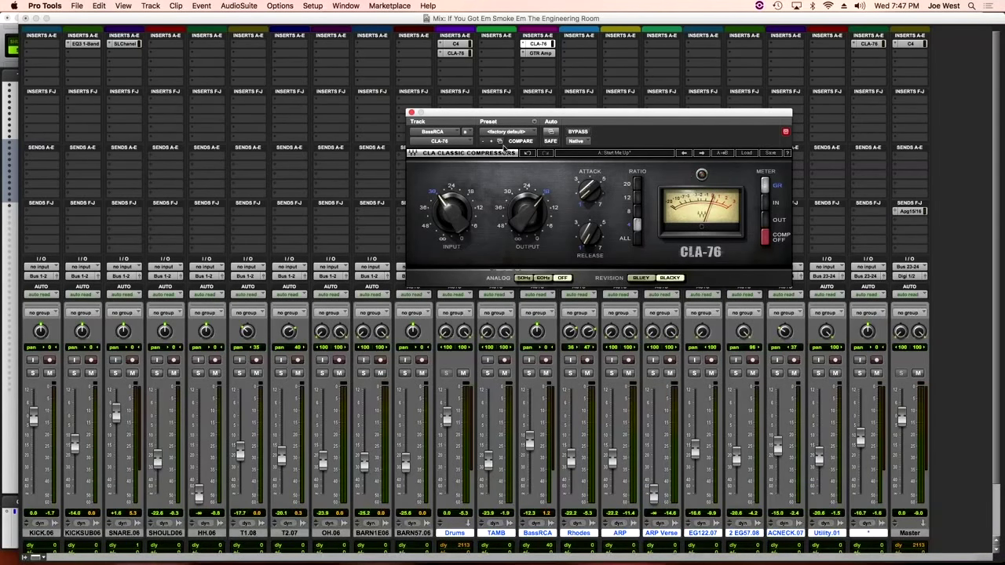
left_click(411, 113)
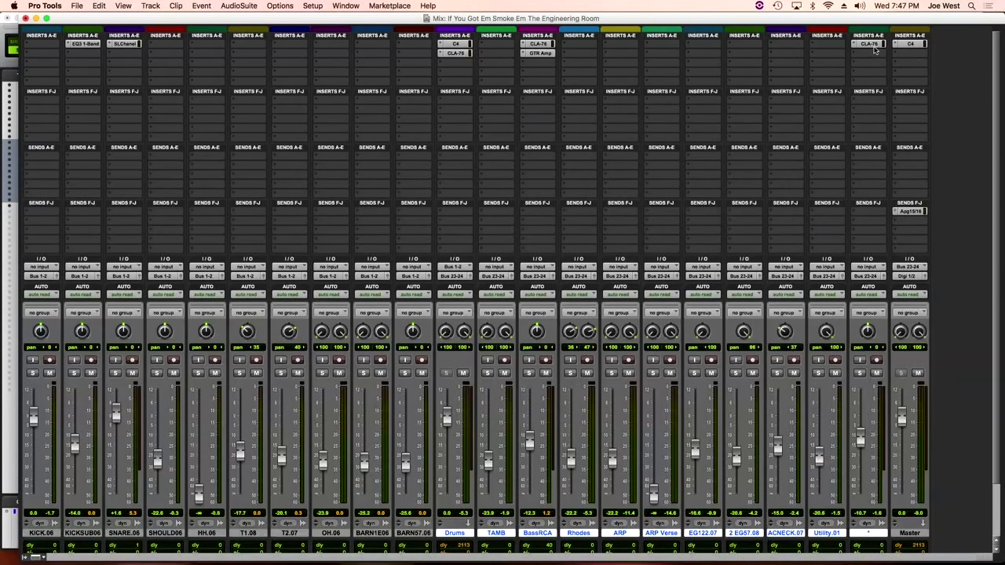
left_click(873, 47)
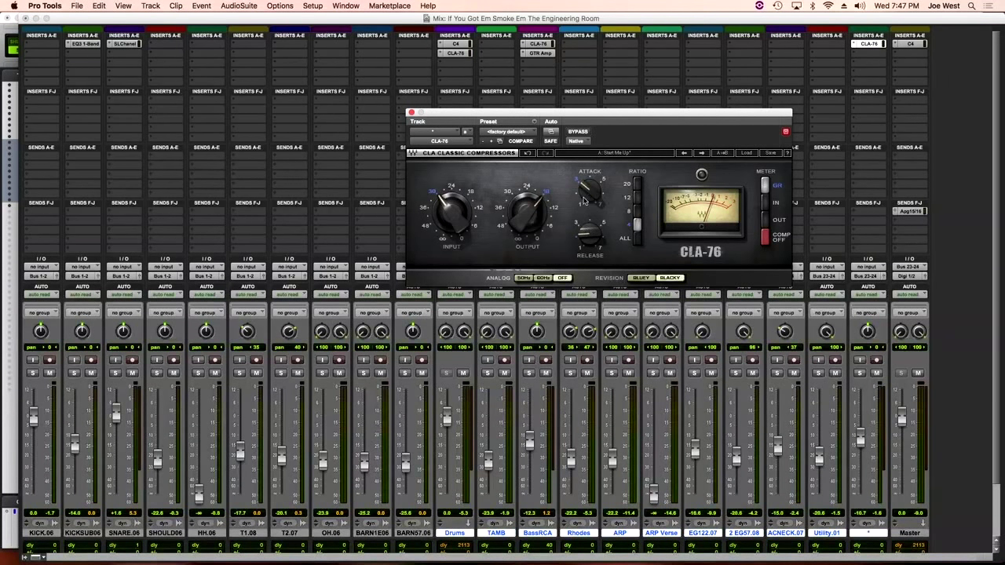
left_click(410, 113)
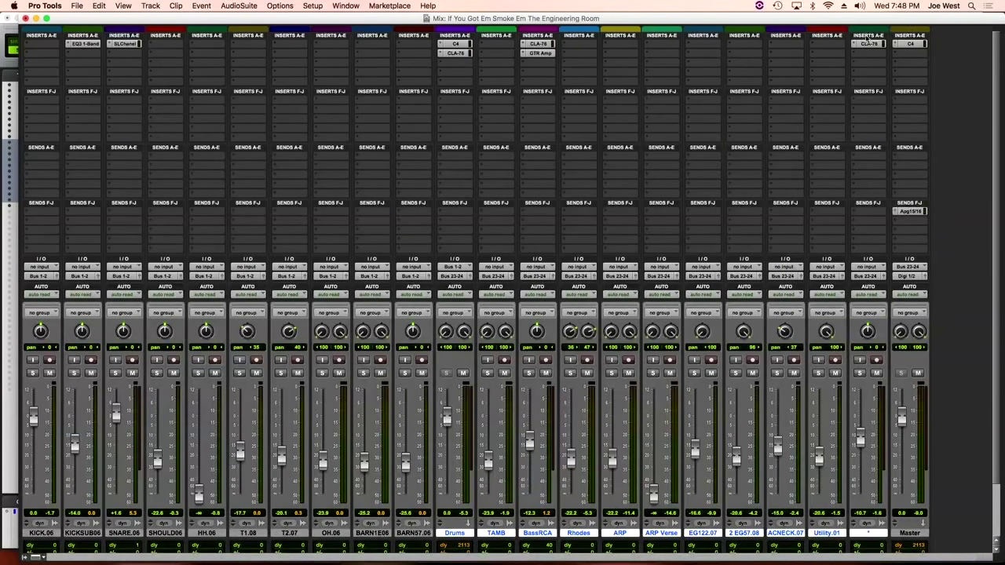
Insert the L2 Ultramaximizer in the Master track's second insert slot and set its threshold to about -13.4 dB
left_click(25, 17)
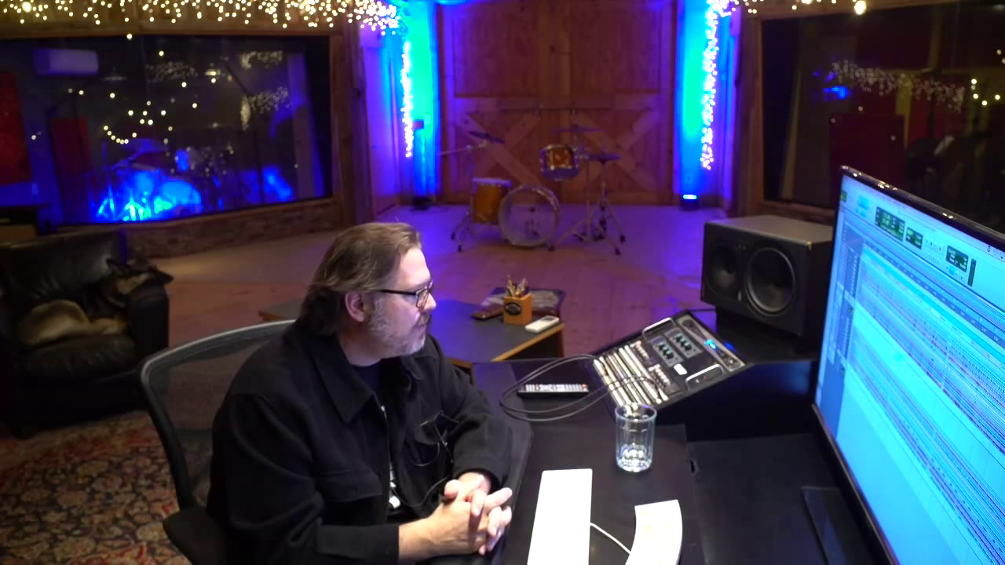
key("super+equal")
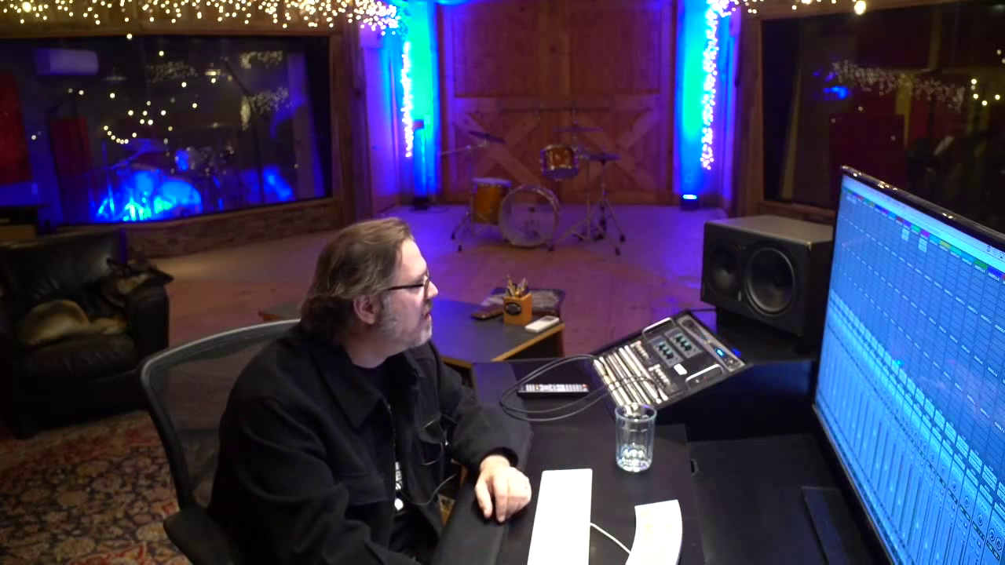
key("super+equal")
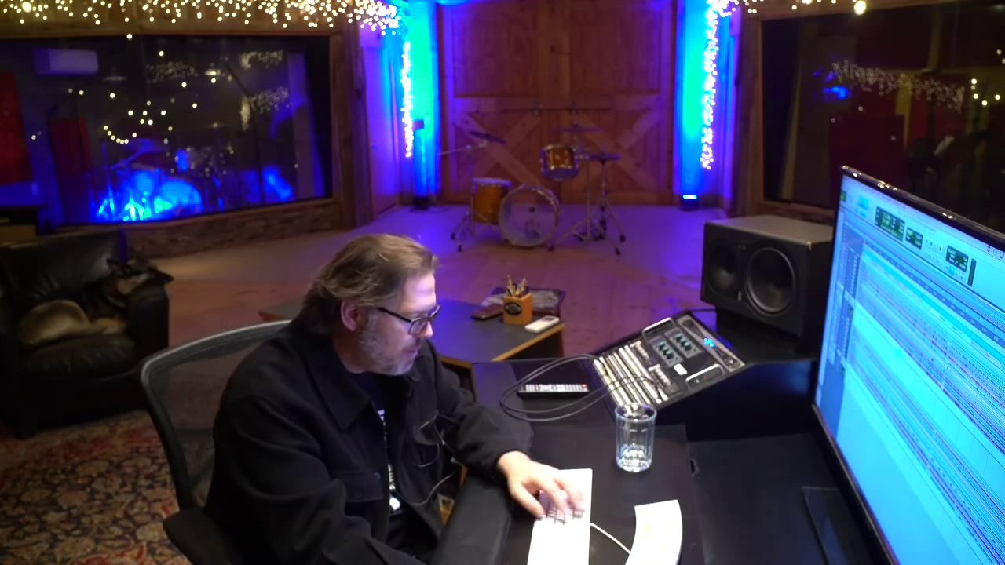
key("super+equal")
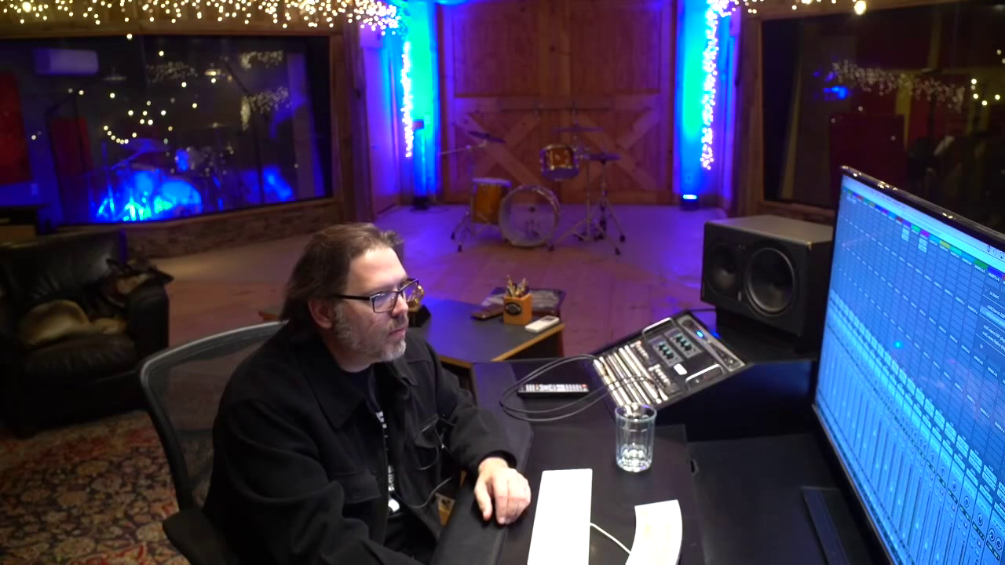
key("super+equal")
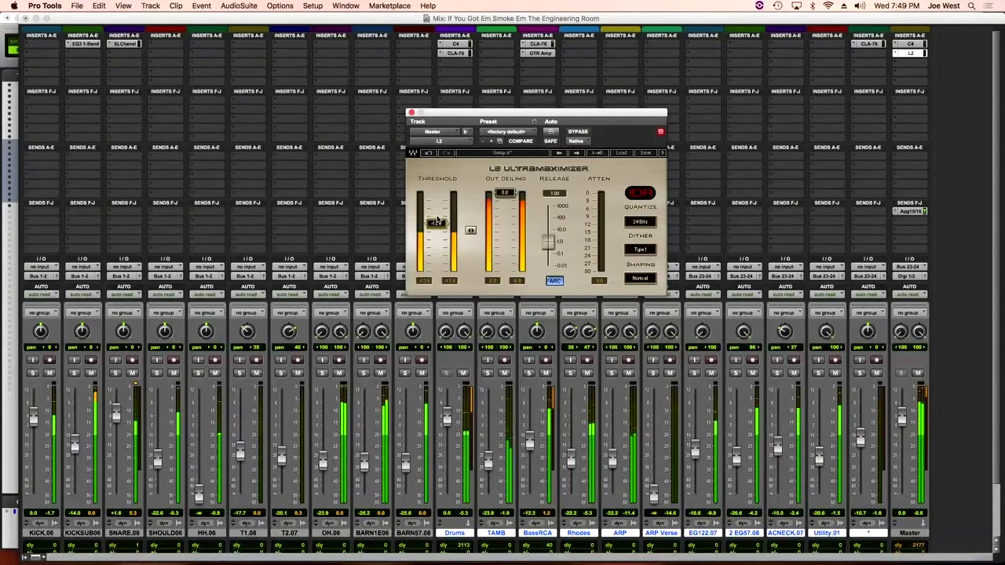
left_click_drag(438, 220, 456, 218)
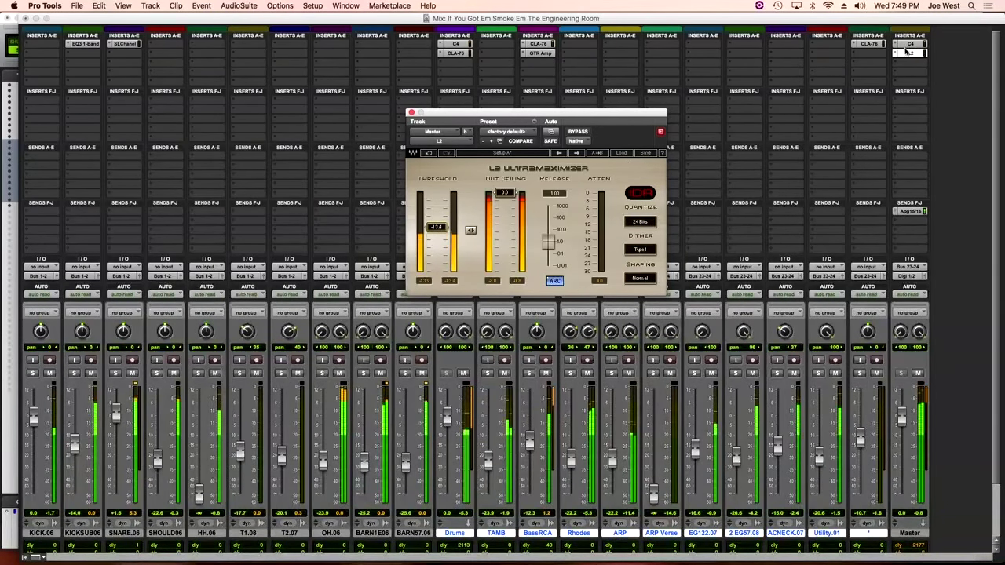
left_click_drag(563, 118, 677, 49)
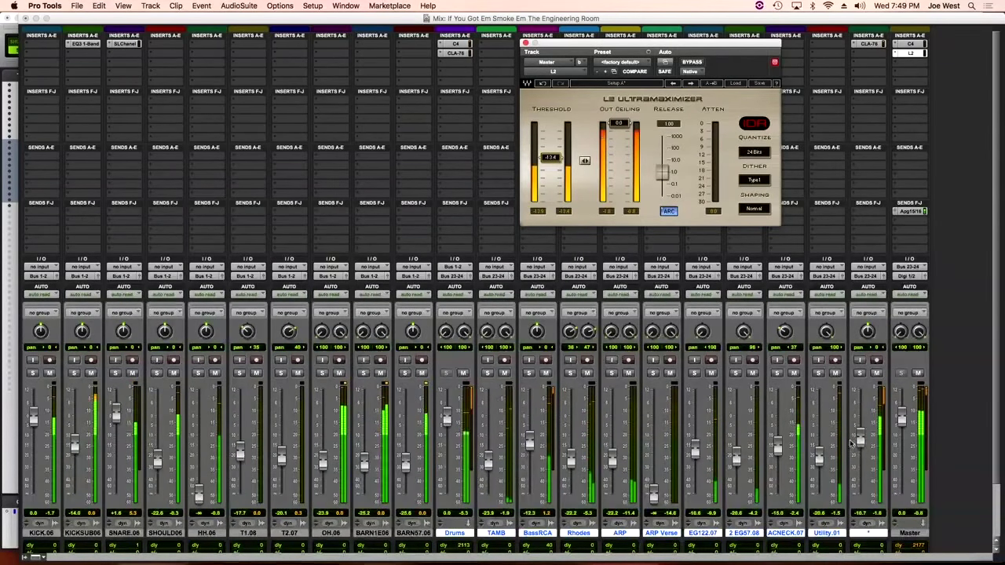
Lower the * track to about -12.6 dB and KICK.06 to about -0.1 dB
left_click_drag(861, 438, 863, 444)
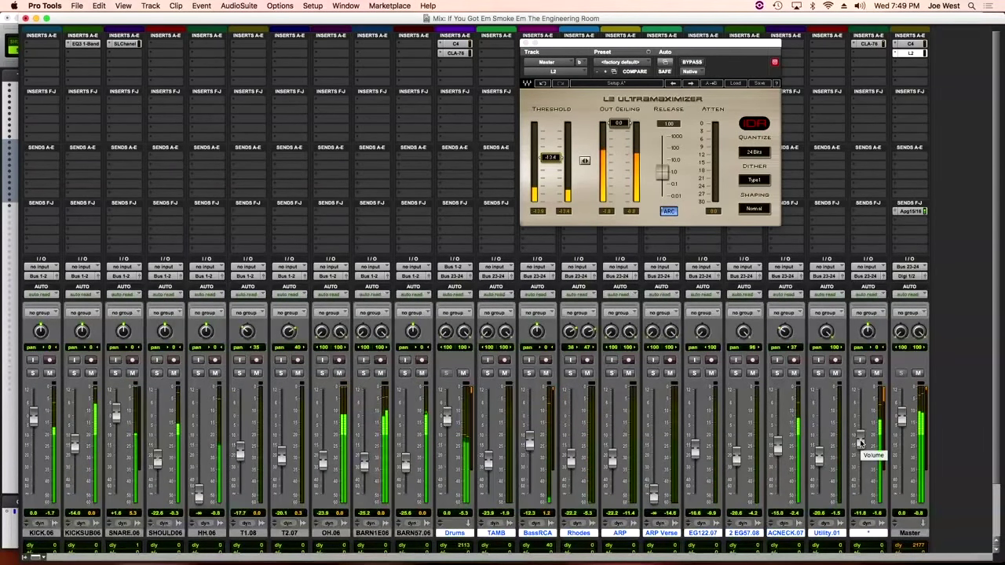
left_click_drag(35, 422, 34, 421)
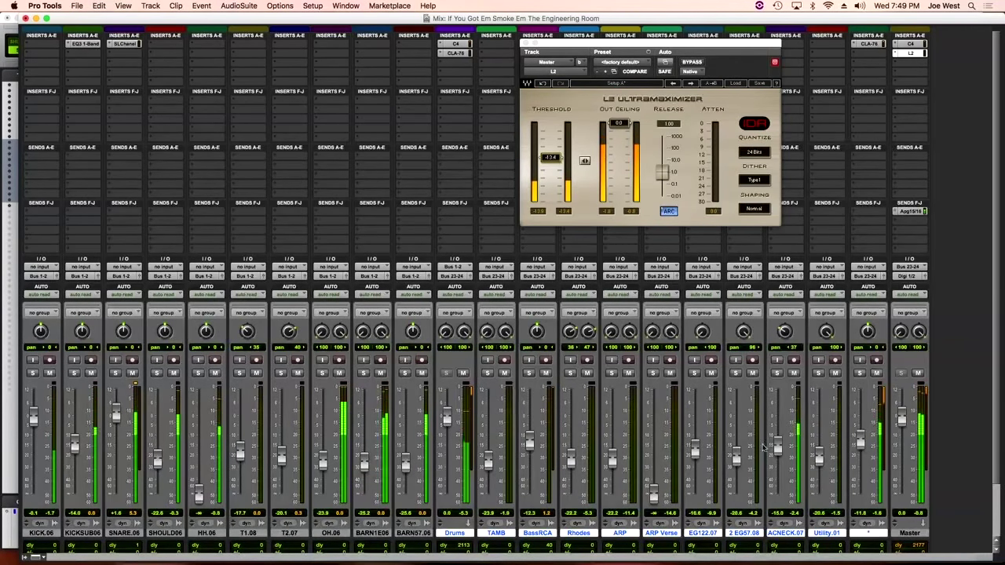
left_click_drag(862, 442, 863, 445)
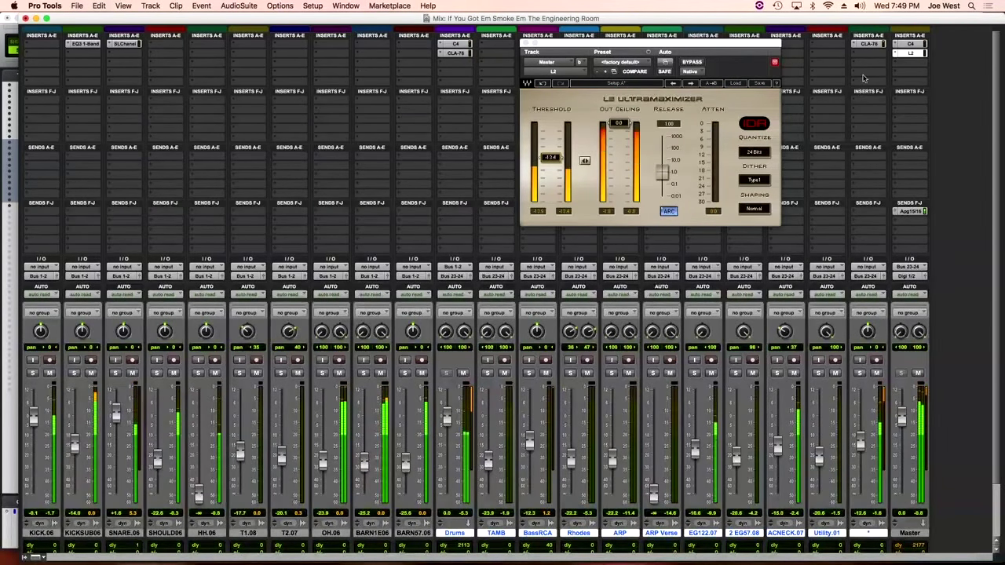
Raise the release on the * track's CLA-76 compressor and close its plug-in window
left_click(868, 43)
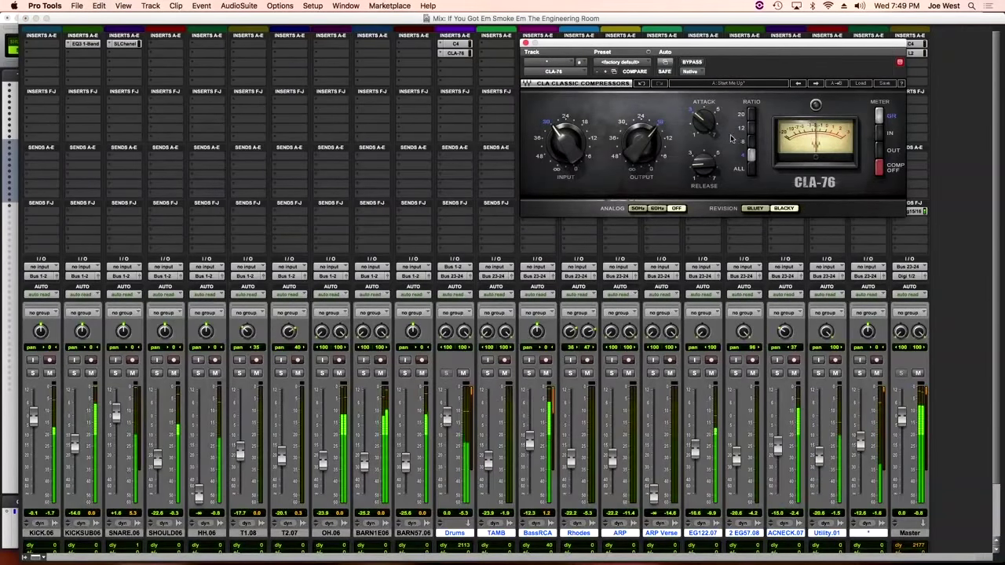
left_click_drag(703, 163, 703, 160)
left_click(705, 122)
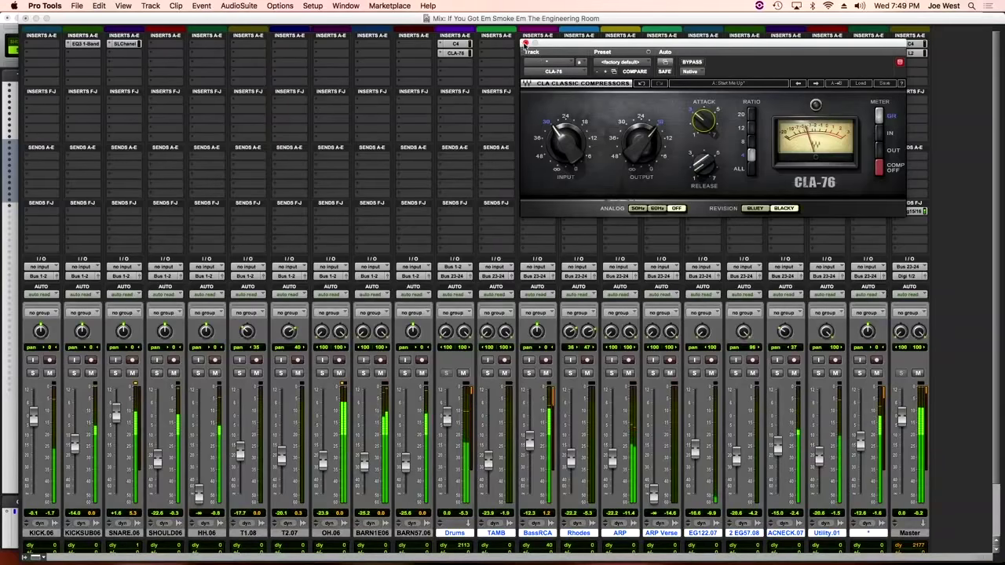
left_click(526, 42)
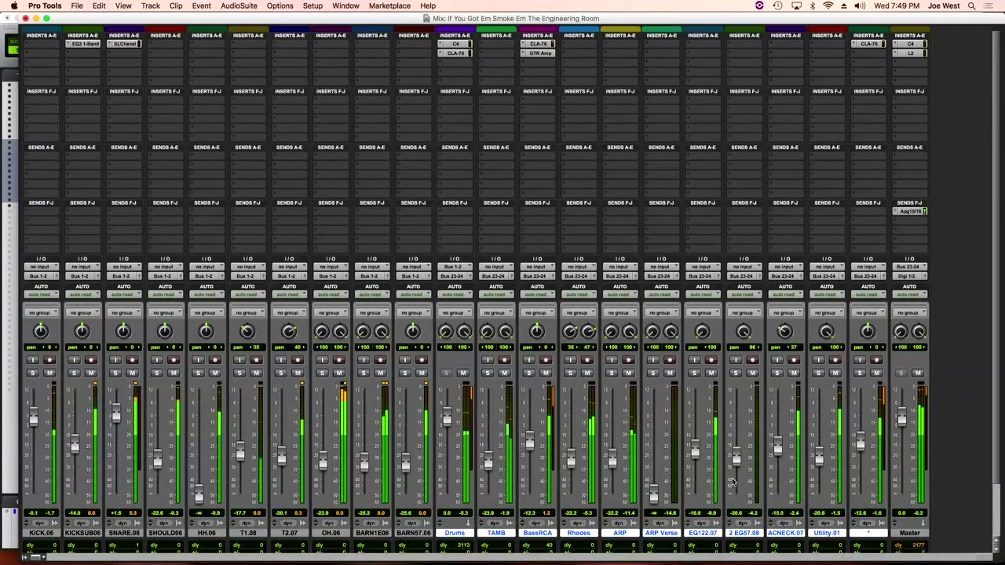
Rebalance Utility.01 to about -21.8 dB, ACNECK.07 to -14.7, the * track to -12.3 and SNARE.06 to +6.5, closing the snare's SSLChannel window
left_click_drag(822, 465, 820, 469)
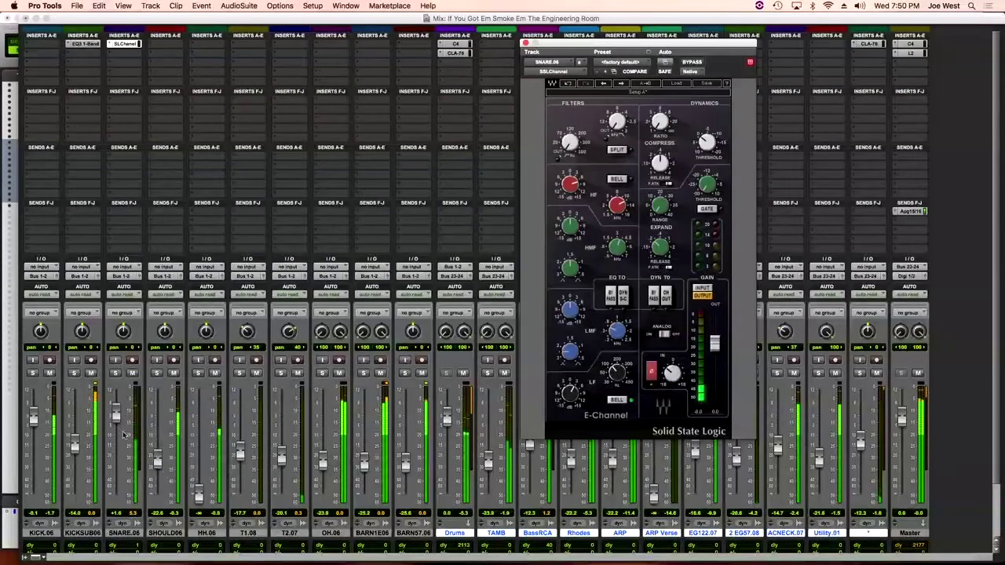
left_click_drag(120, 409, 117, 408)
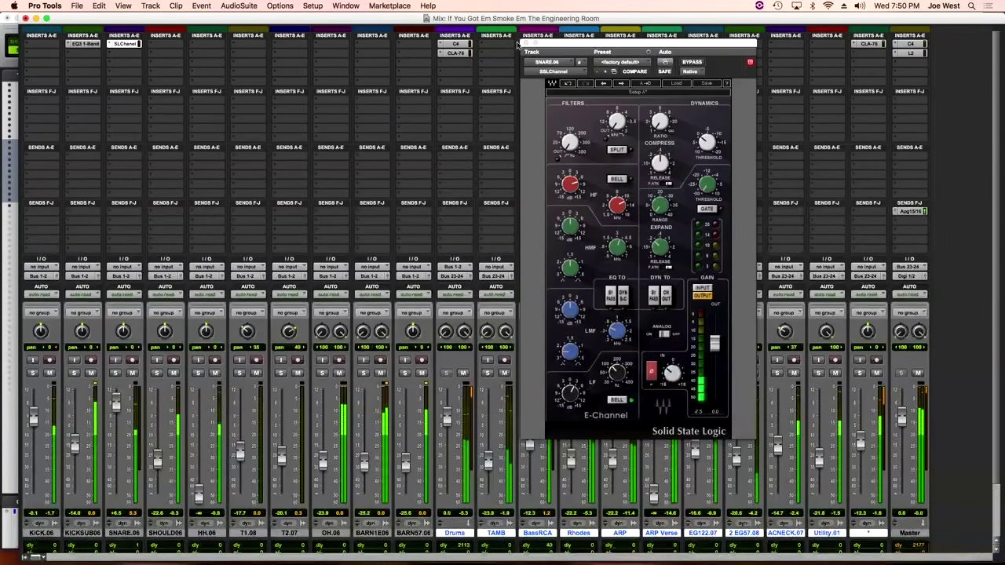
left_click(524, 43)
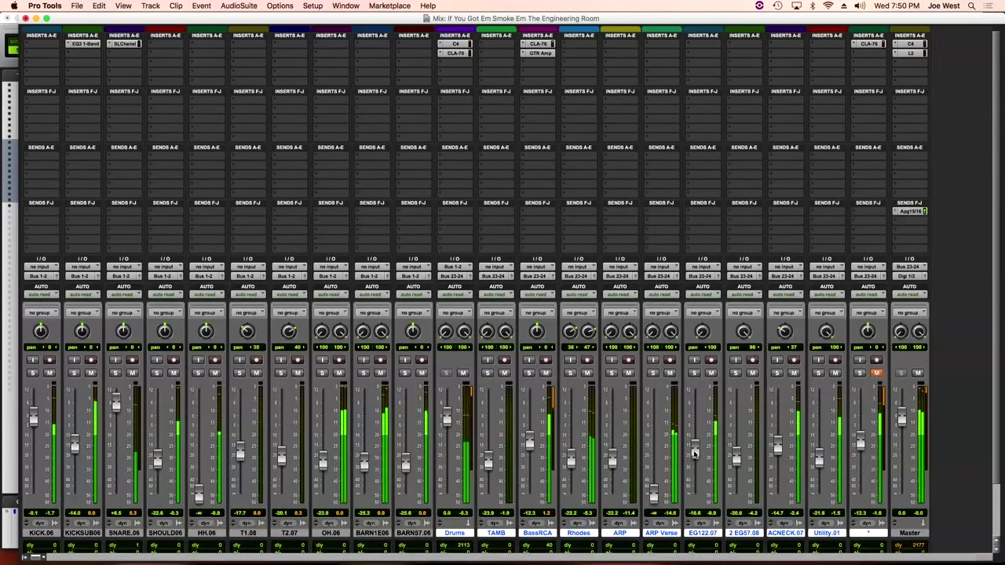
With the * track muted, set ARP to about -21.0 dB, ARP Verse to -22.6 and HH.06 to -17.9, panning HH.06 63 left
left_click_drag(654, 495, 611, 460)
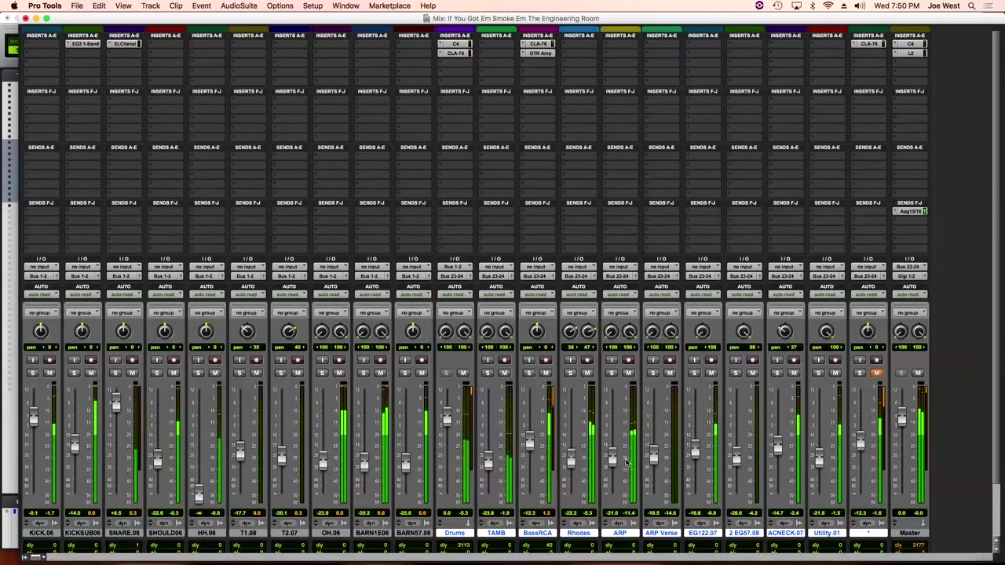
left_click_drag(656, 460, 655, 465)
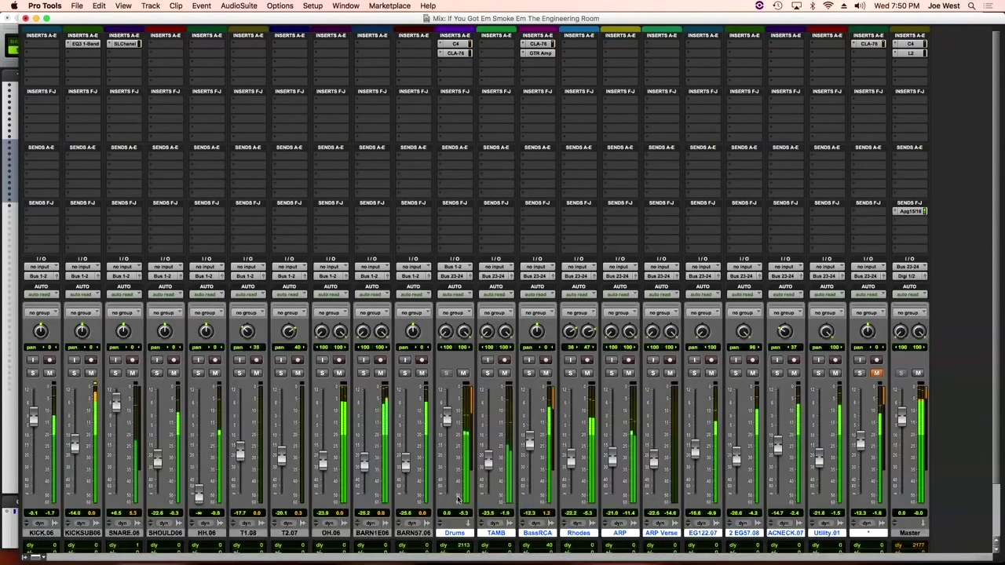
left_click_drag(199, 495, 198, 447)
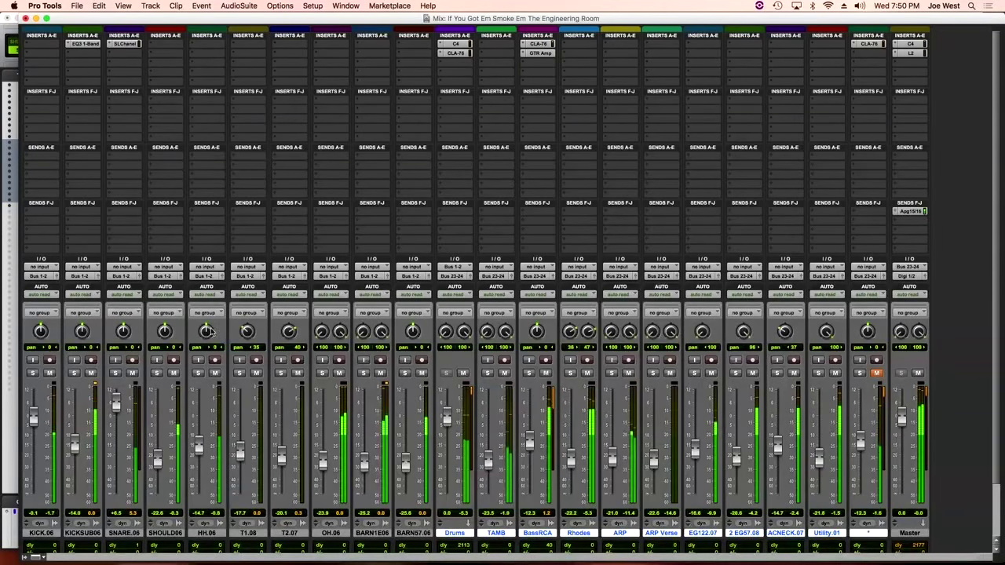
mouse_move(198, 441)
left_mouse_down()
mouse_move(199, 491)
mouse_move(198, 432)
mouse_move(209, 457)
left_mouse_up()
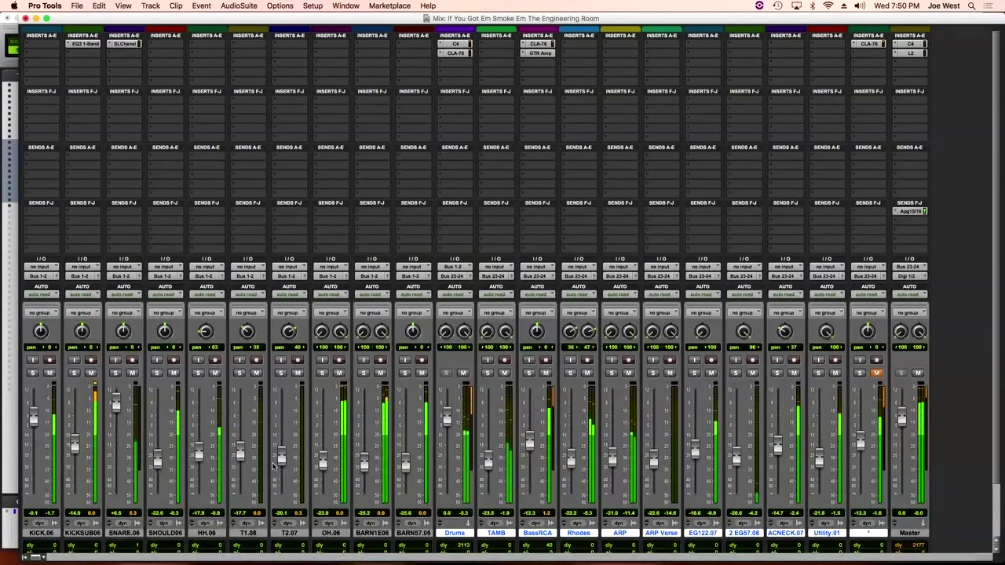
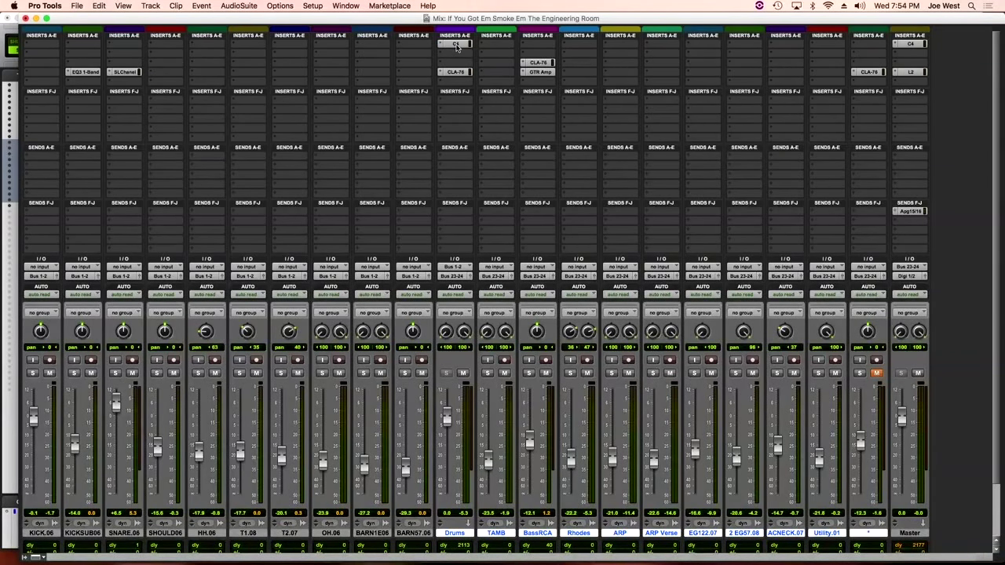
Play the mix, briefly bypass the Drums and Master C4 compressors, and check the Drums track's C4 settings
key("space")
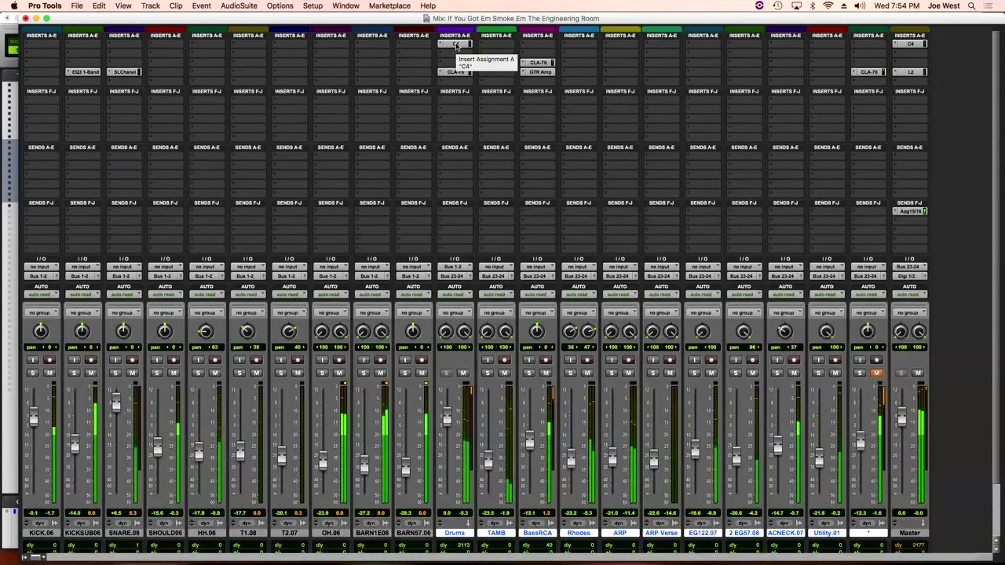
left_click(456, 45)
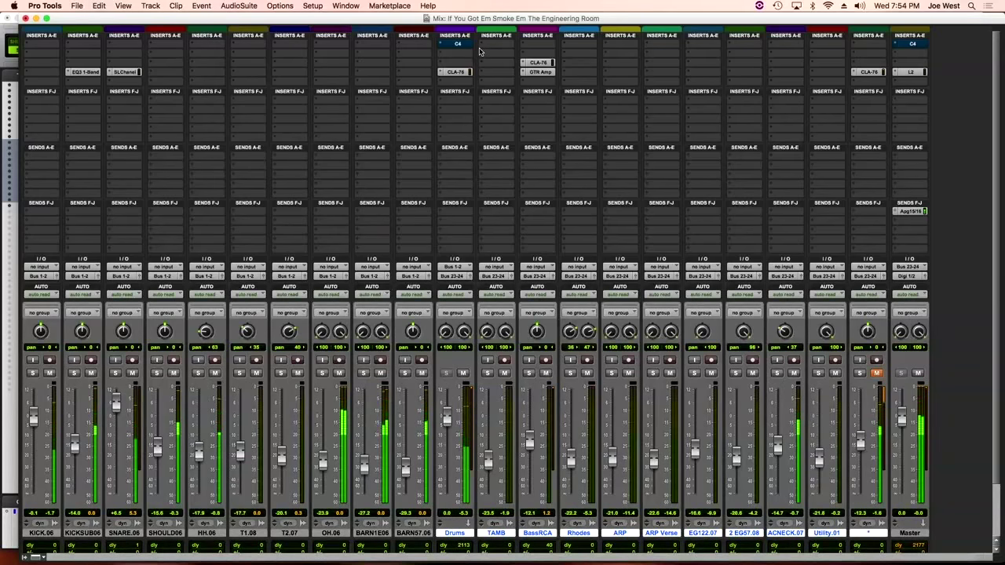
left_click(471, 55)
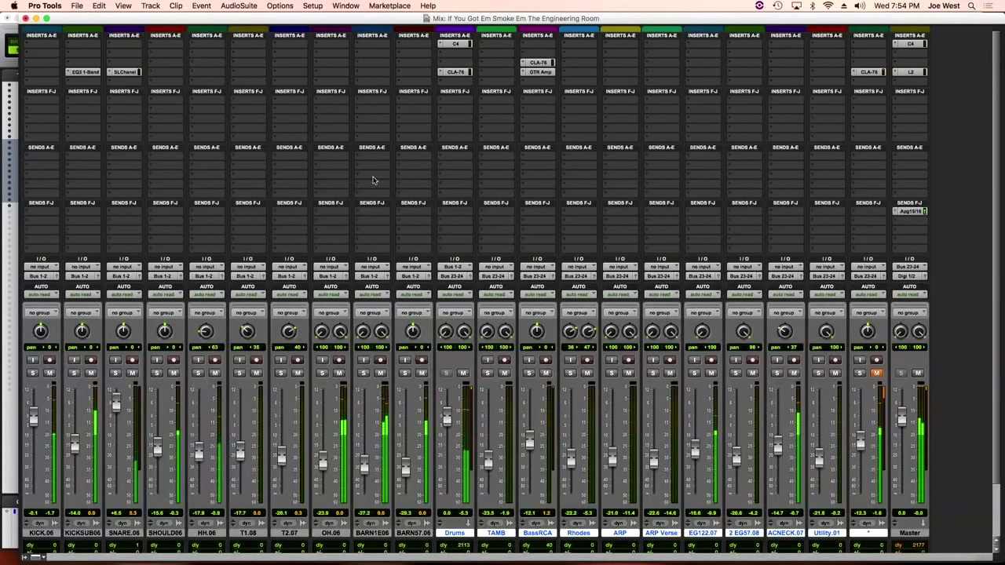
left_click(460, 44)
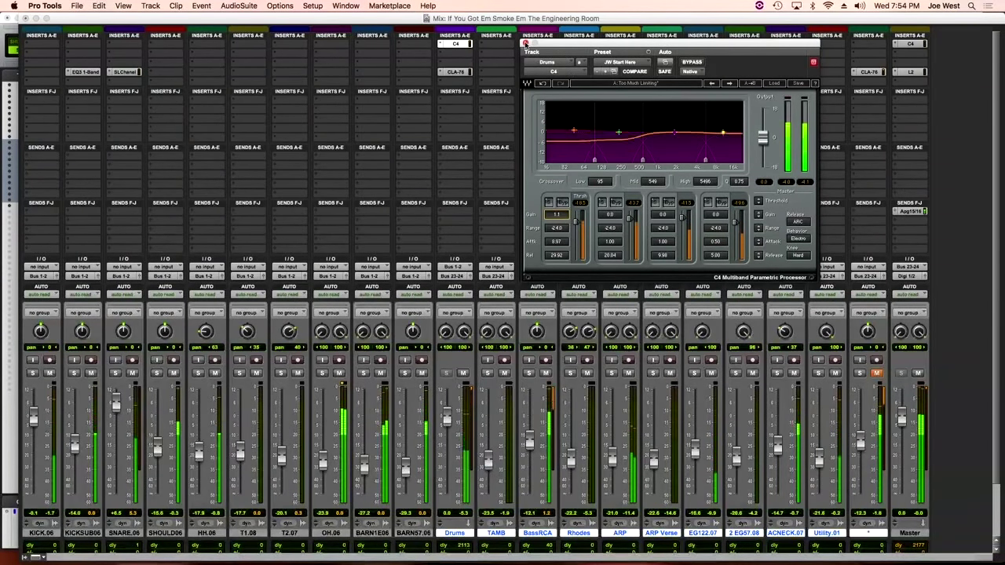
left_click(526, 43)
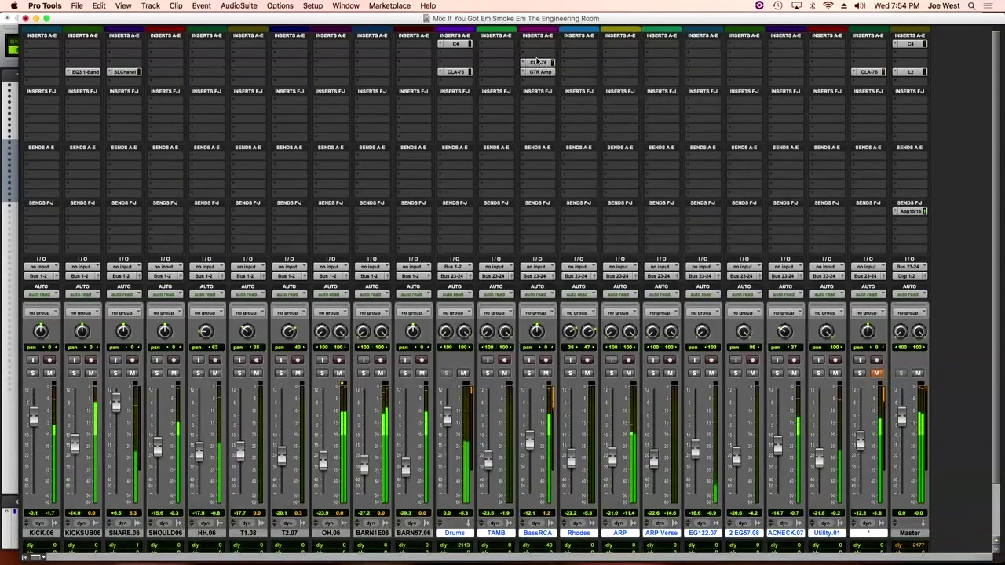
Compare the playing mix with and without multiband compression by toggling bypass on the Drums and Master C4s together
left_click(455, 44, "alt+super")
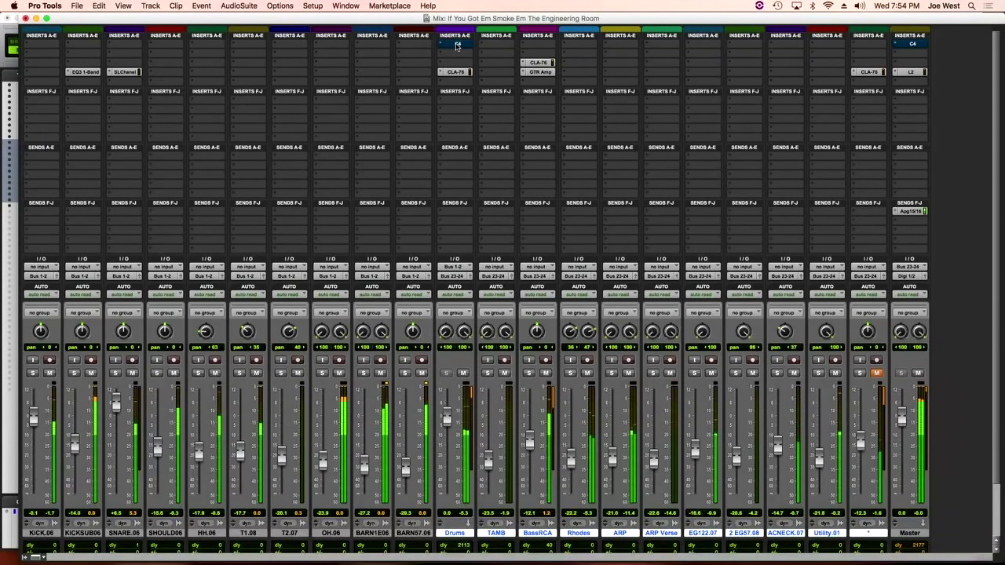
left_click(455, 44, "alt+super")
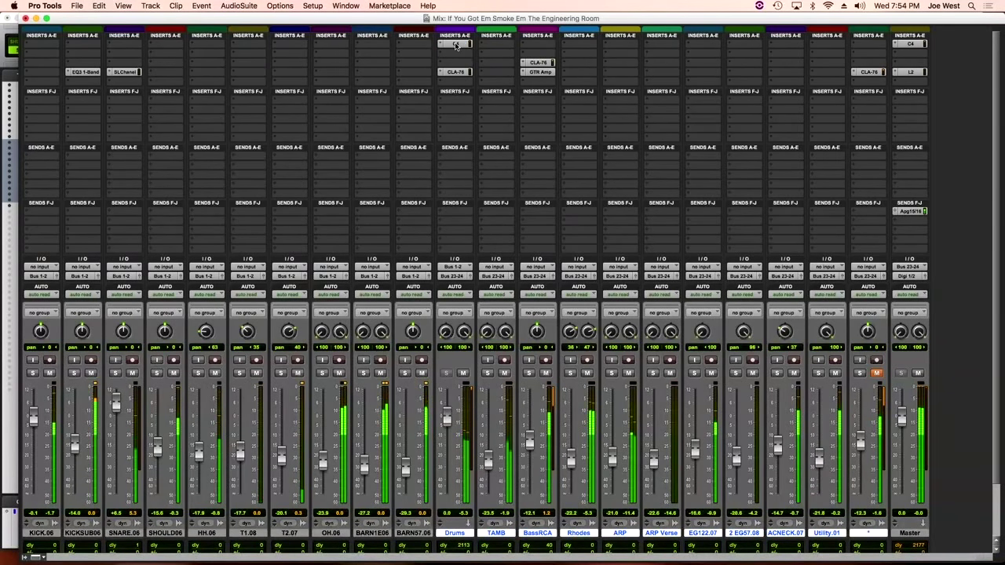
left_click(455, 44, "alt+super")
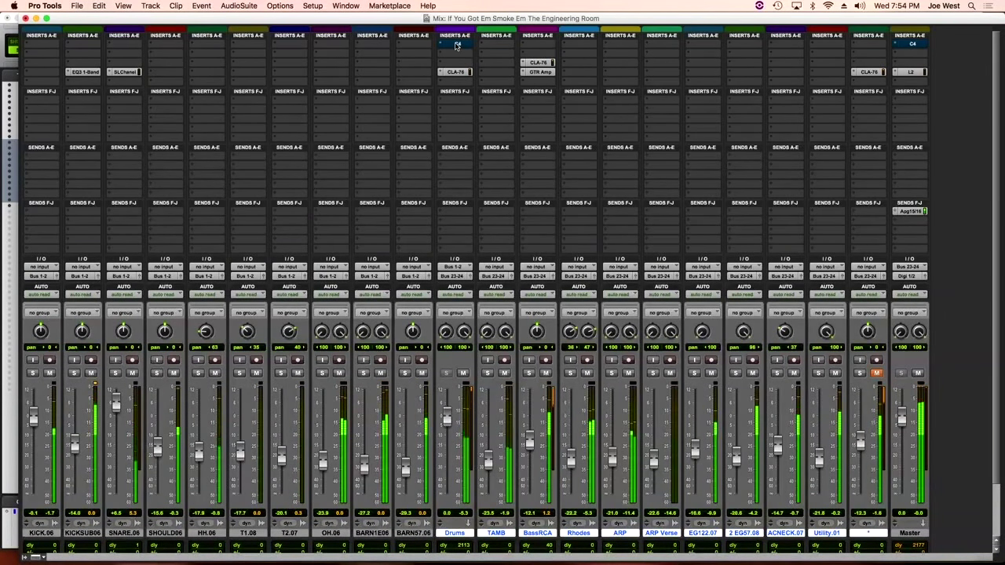
left_click(455, 44, "alt+super")
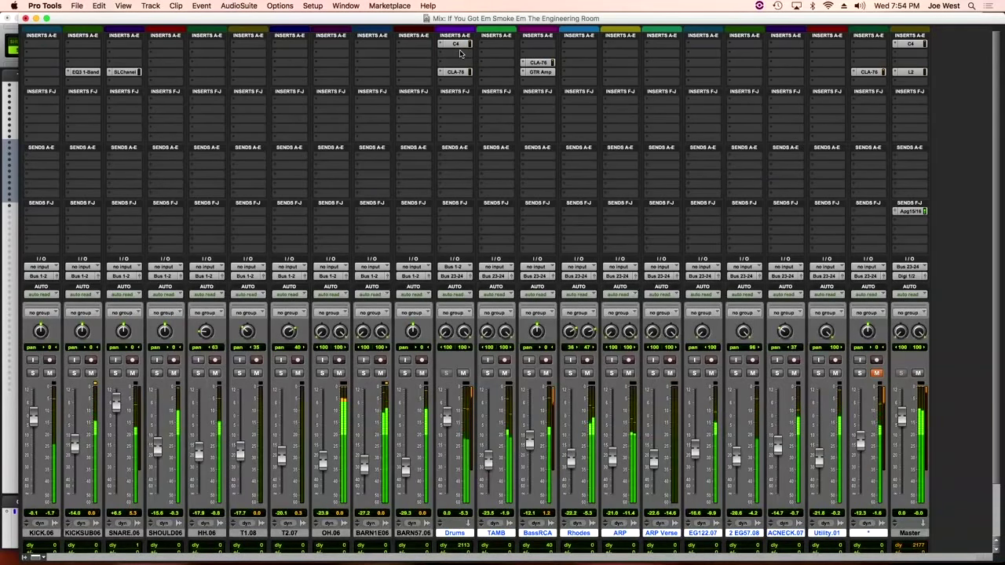
left_click(463, 49, "alt+super")
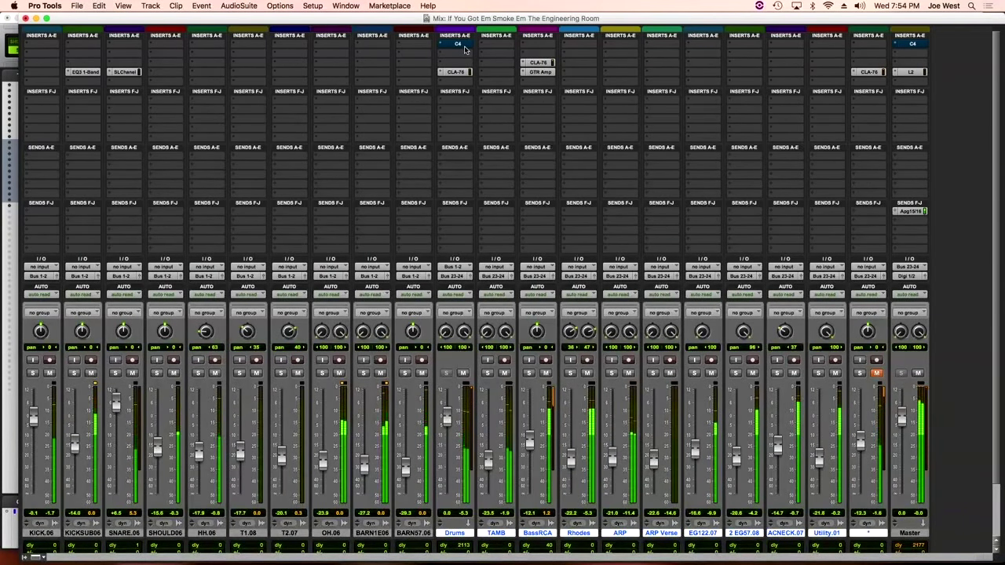
left_click(463, 47, "alt+super")
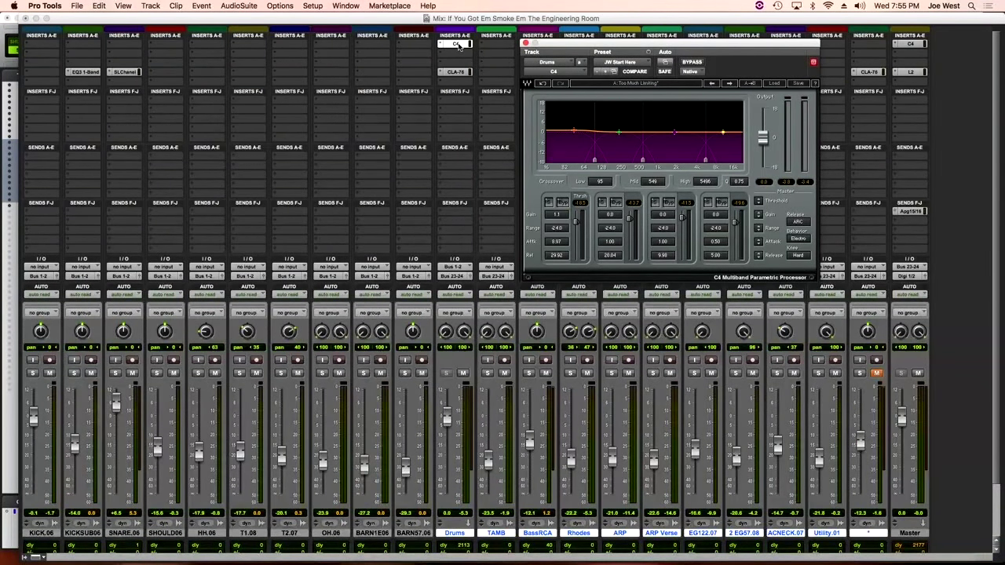
With the Drums C4 window open during playback, watch its meters while switching the Drums and Master C4s between bypassed and active
left_click_drag(542, 49, 487, 111)
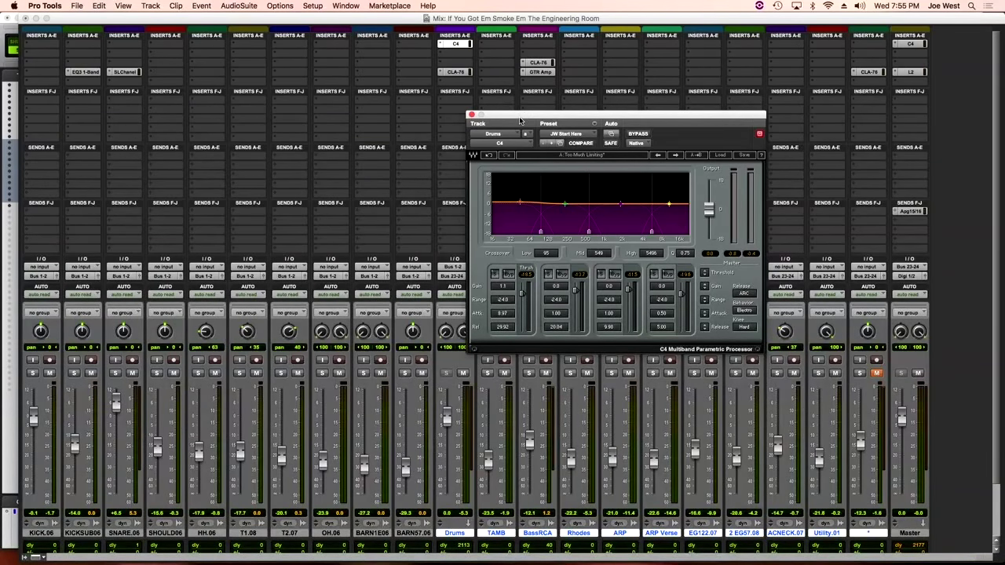
key("space")
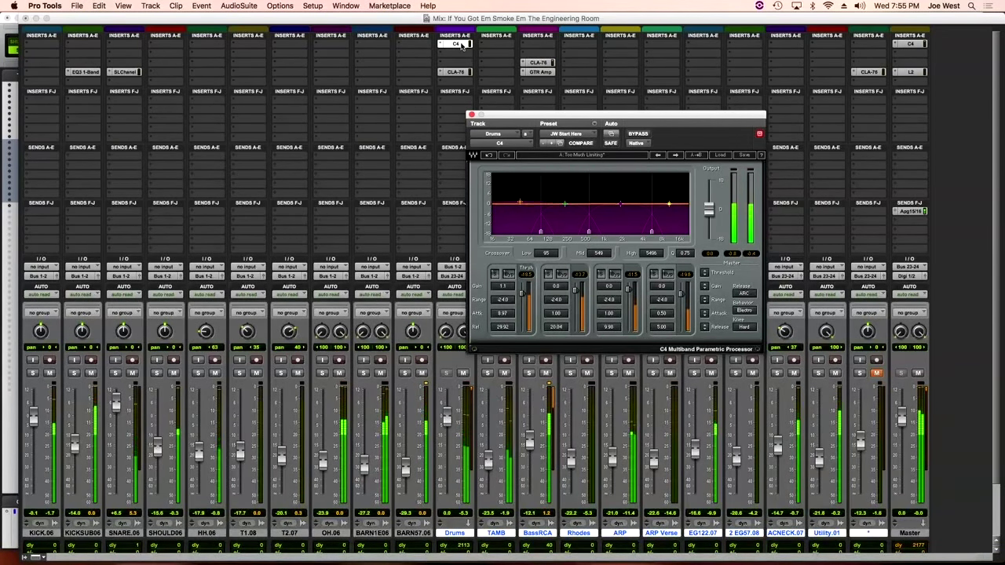
left_click(461, 45, "super")
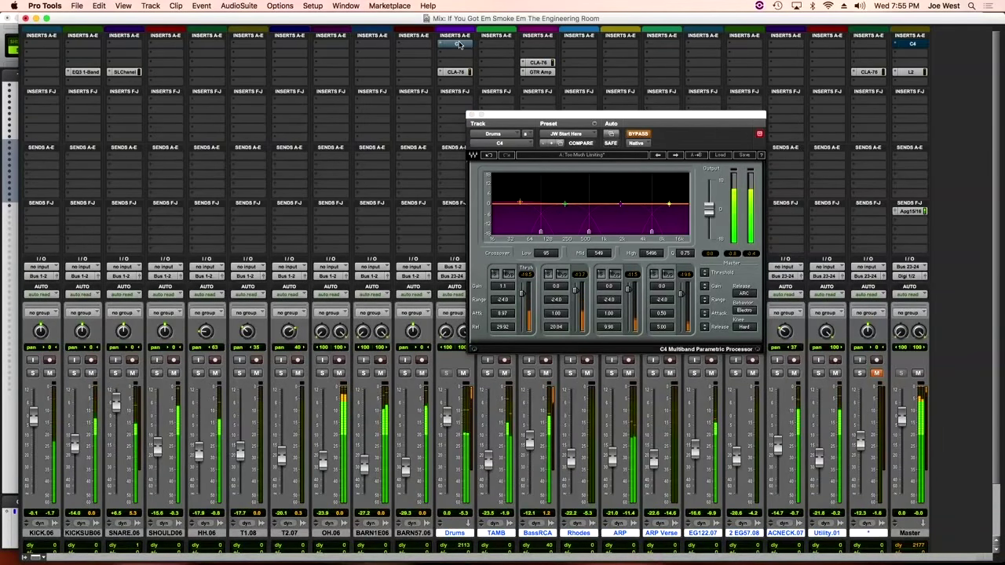
left_click(460, 45, "super")
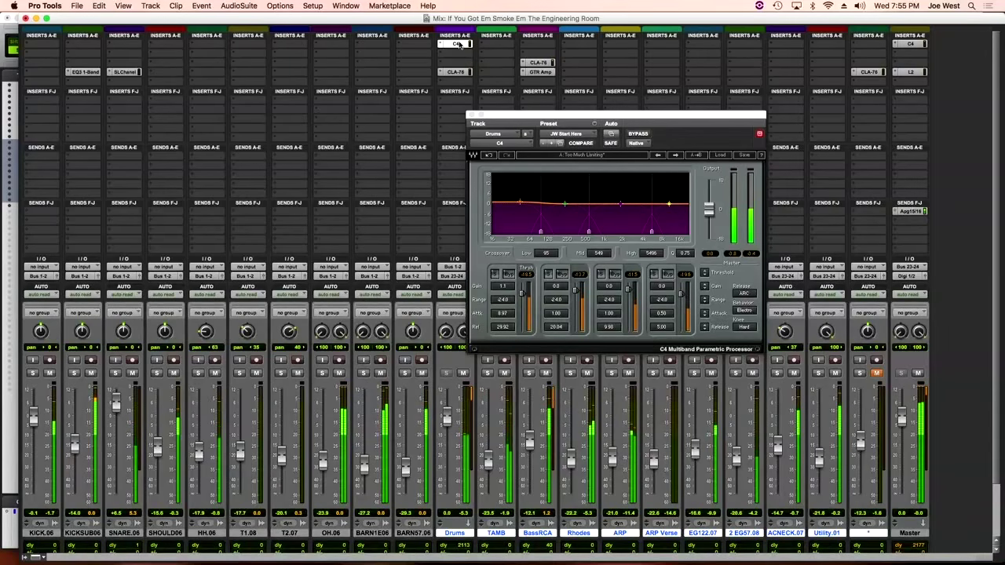
left_click(460, 45, "super")
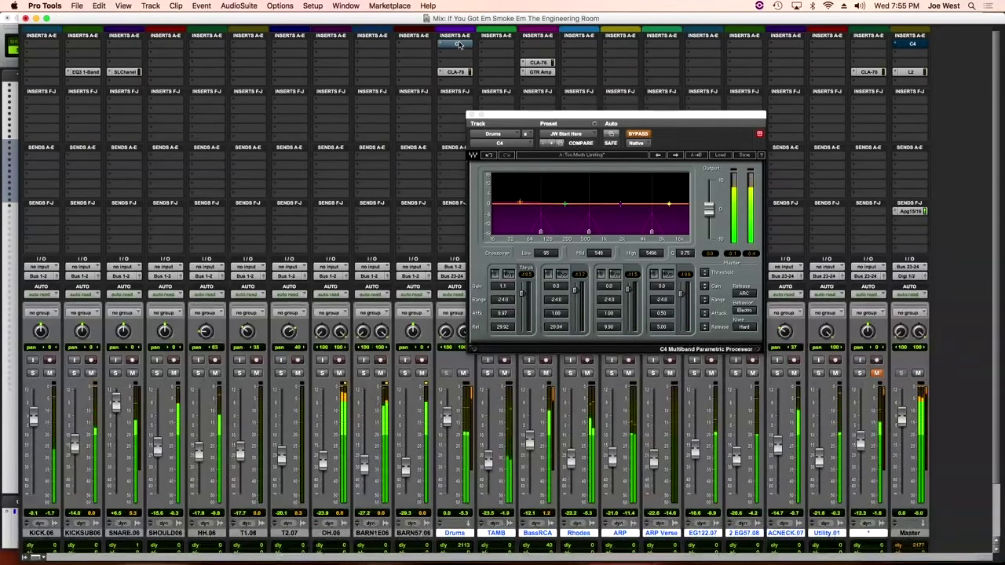
left_click(460, 45, "super")
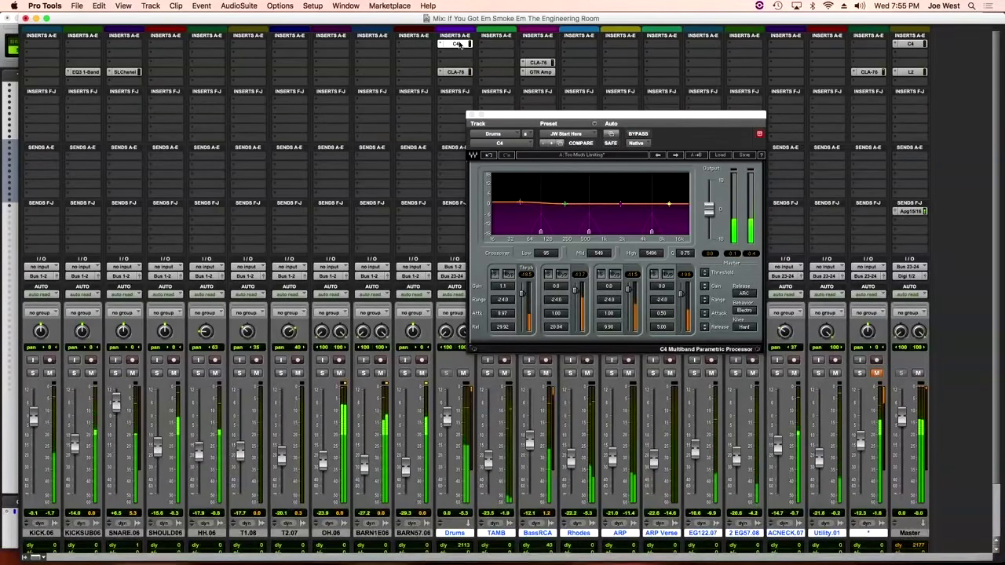
left_click(460, 45, "super")
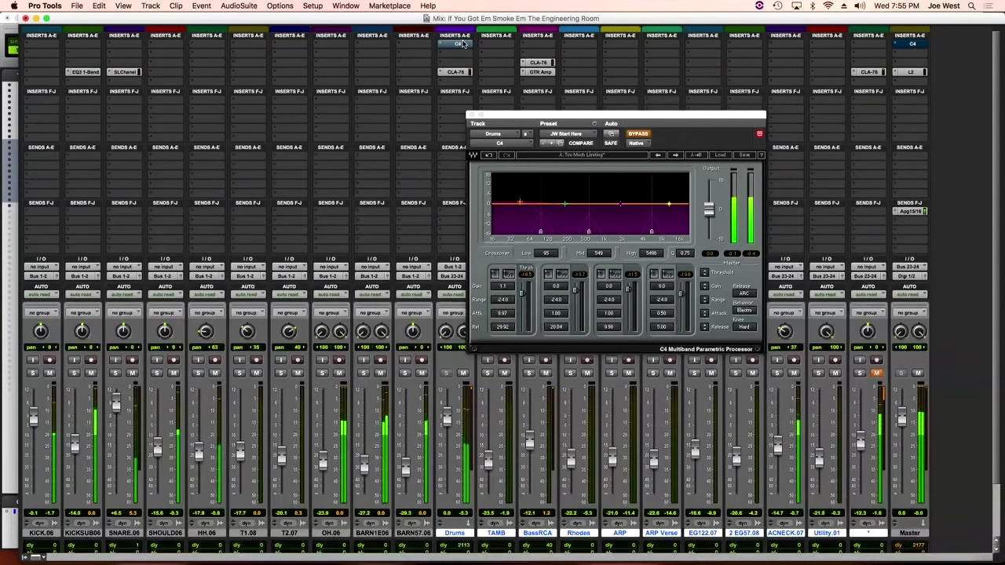
left_click(464, 44, "super")
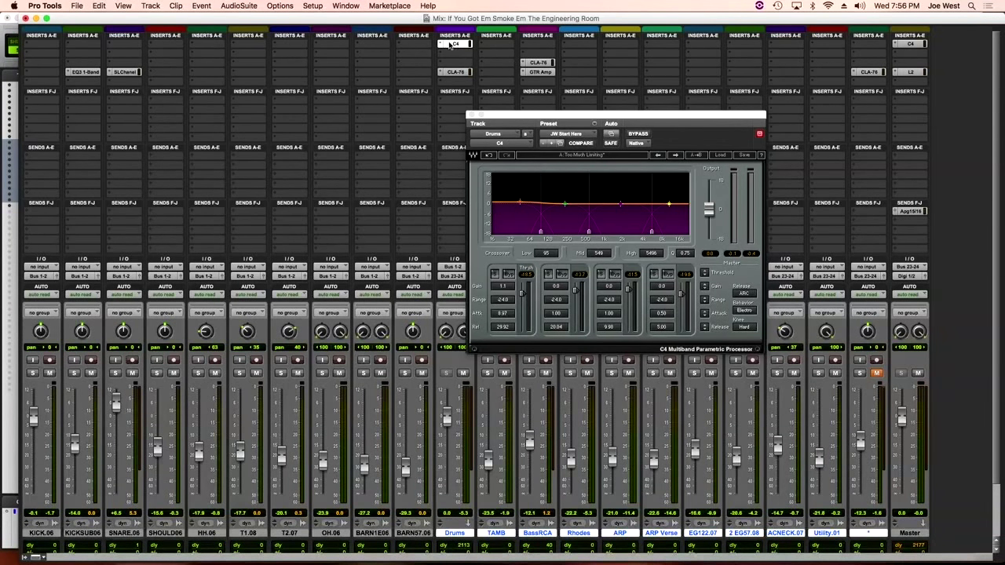
Compare the Master track's C4 settings with those of the Drums track's C4 and close the plug-in window
left_click(450, 44)
left_click(451, 44)
left_click(452, 45)
left_click(456, 44)
left_click(909, 44)
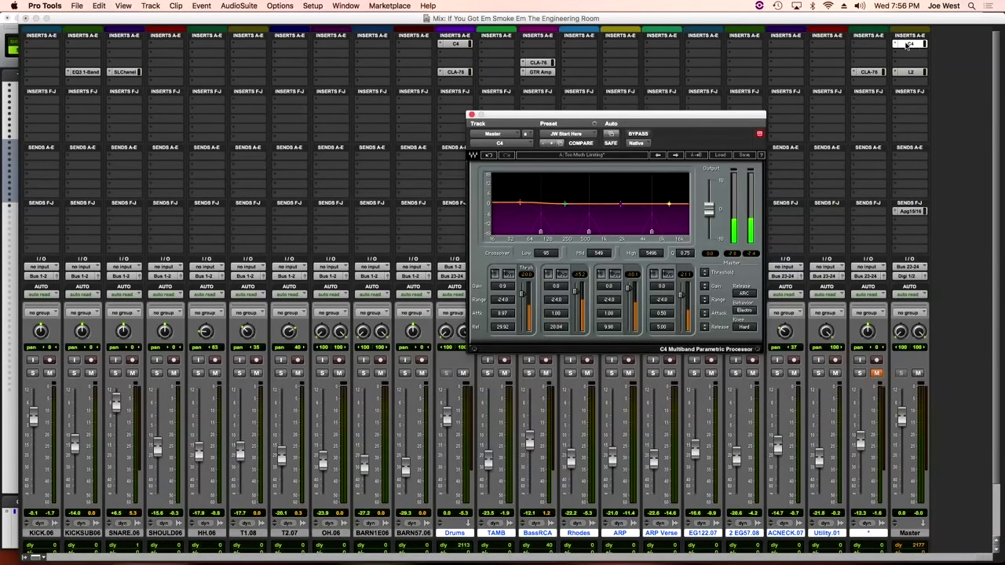
left_click(450, 44)
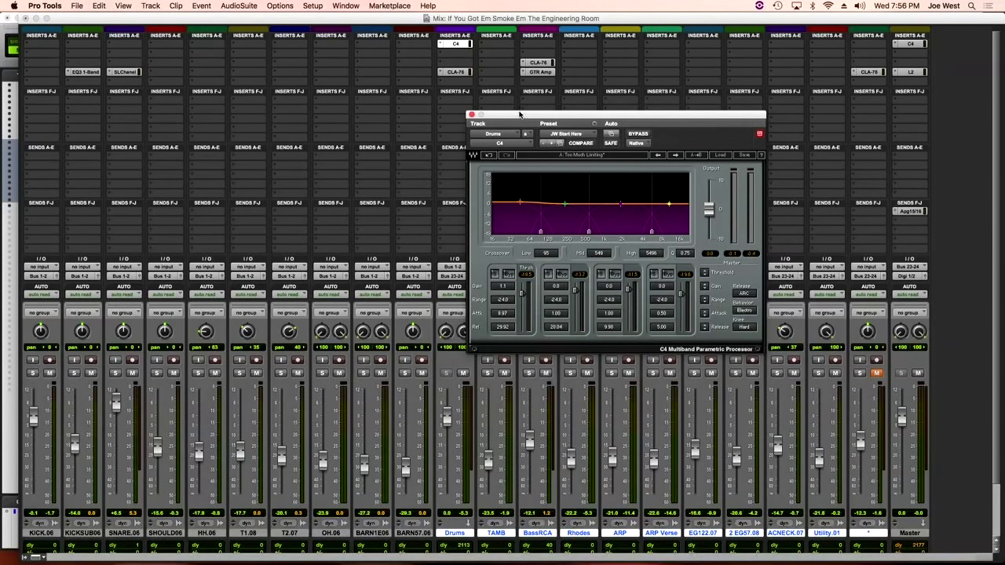
left_click_drag(519, 115, 508, 105)
left_click(461, 104)
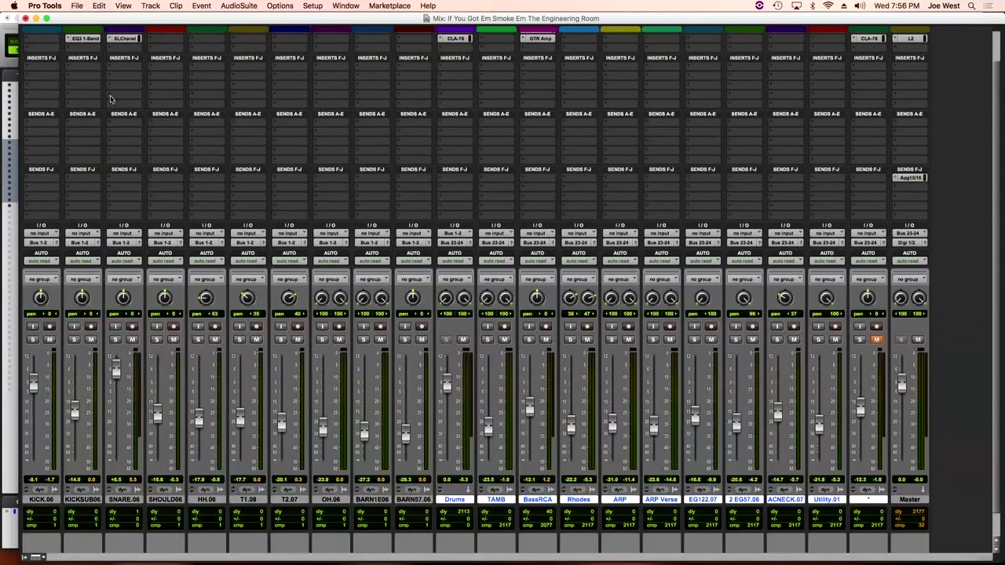
Review the EQ3 1-Band on KICKSUB06, the SSLChannel on SNARE.06 and the C4 on Drums, closing each window
scroll(110, 98, "up", 2)
left_click(80, 73)
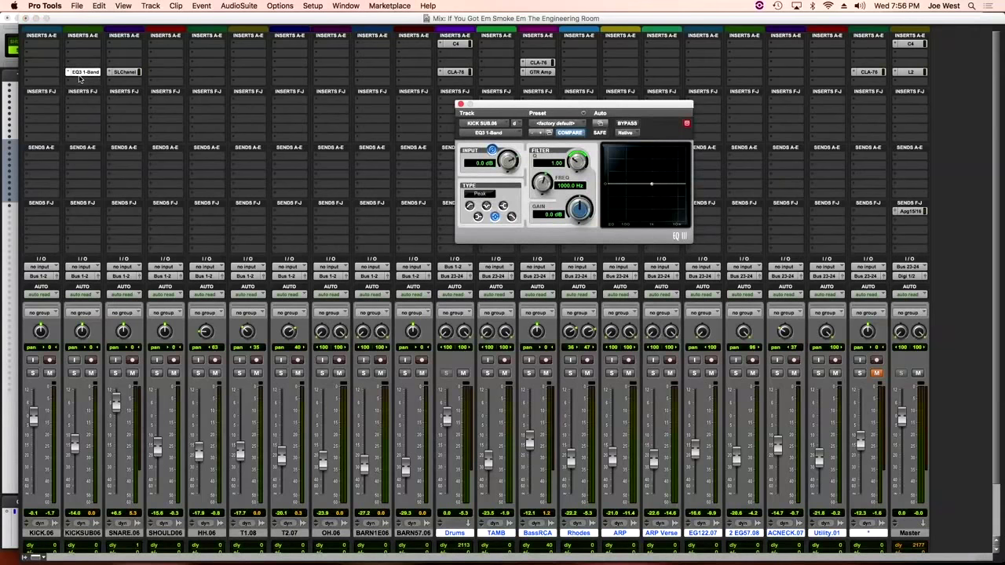
left_click(83, 73)
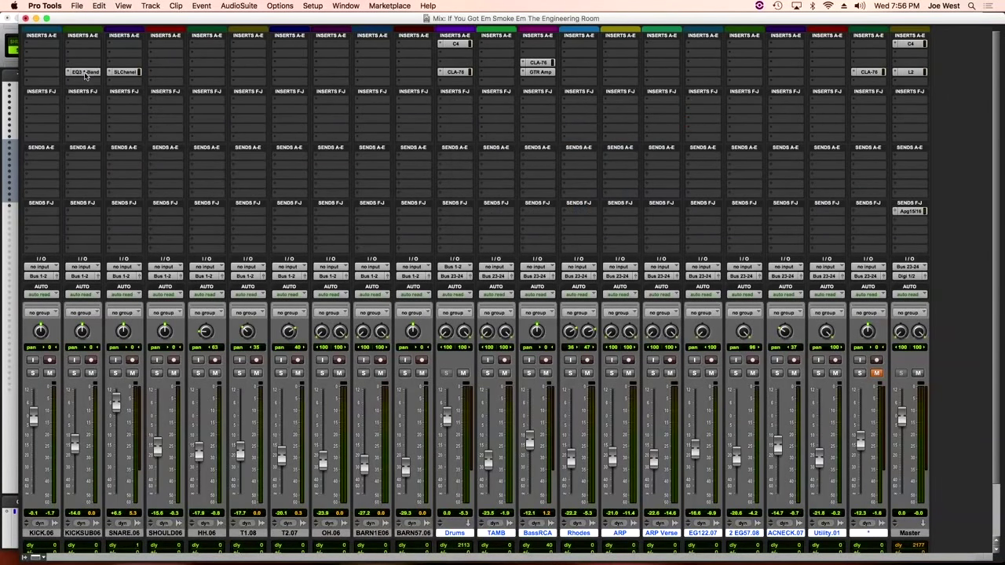
left_click(124, 73)
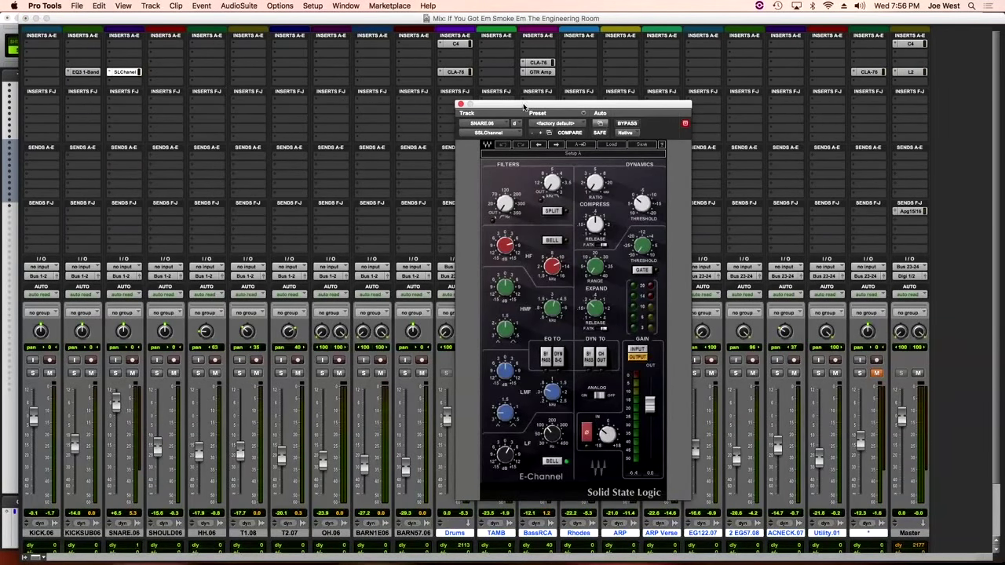
left_click_drag(524, 107, 437, 51)
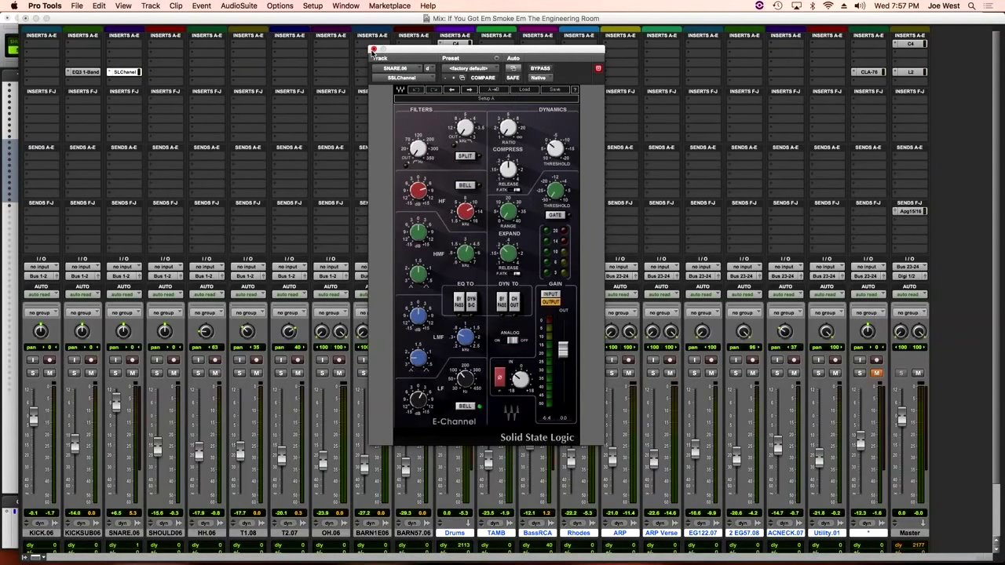
left_click(373, 49)
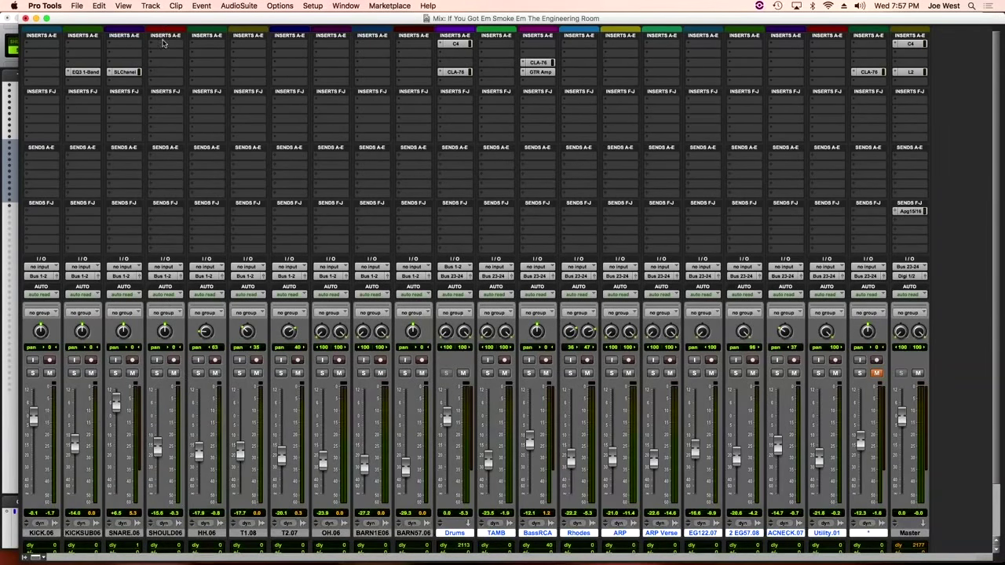
left_click(455, 44)
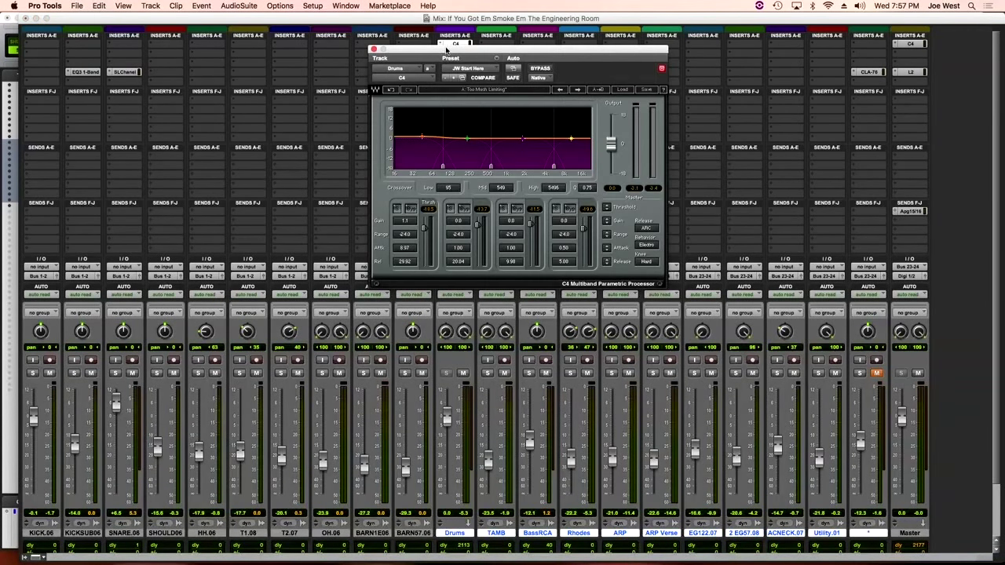
left_click(373, 50)
Select the drum tracks from KICK.06 through BARN57.06 and turn off the Drums track's mute
left_click(46, 533)
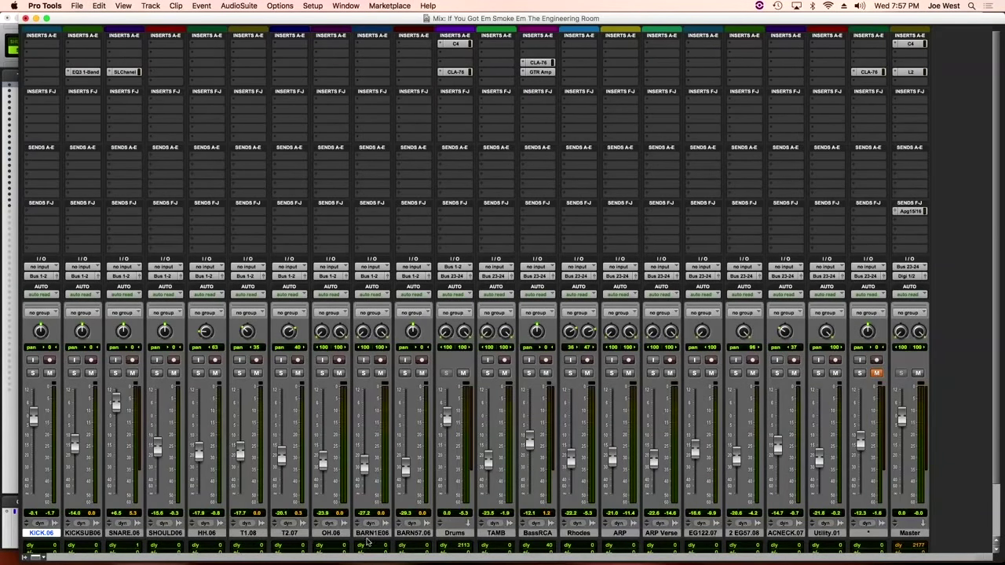
left_click(413, 534, "shift")
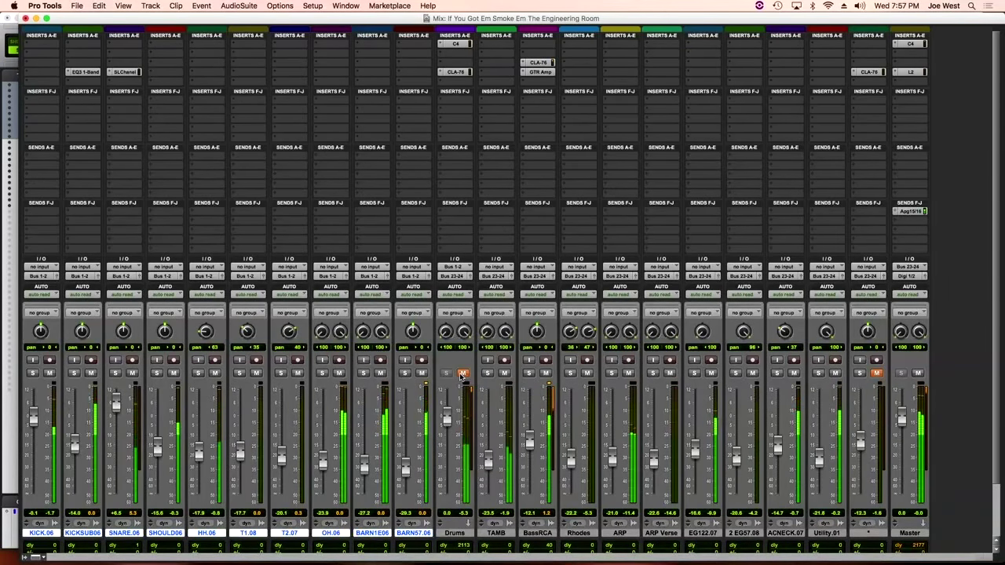
left_click(462, 374)
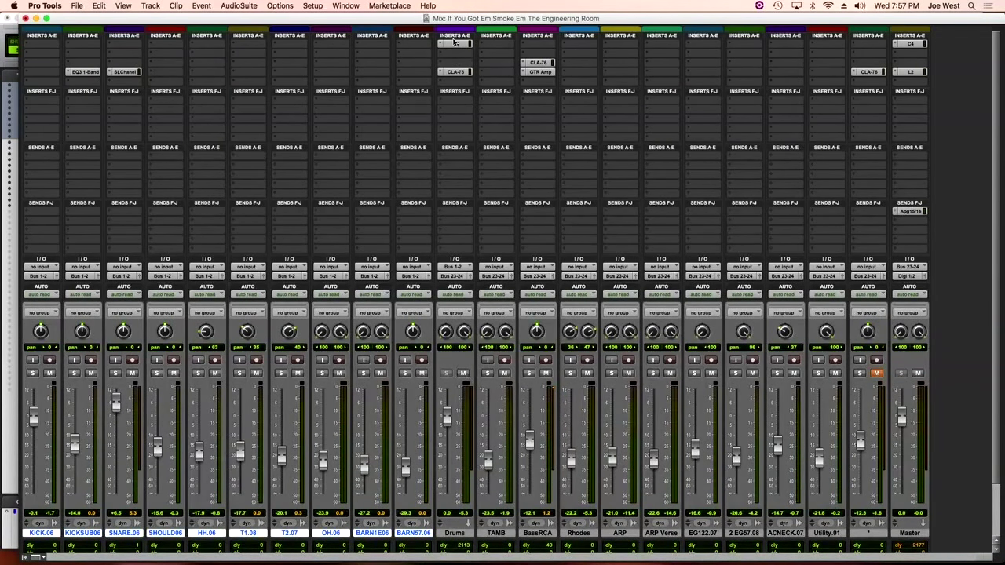
Review the C4 and CLA-76 settings on the Drums track, closing each plug-in window
left_click(455, 43)
left_click_drag(495, 49, 150, 35)
left_click(30, 29)
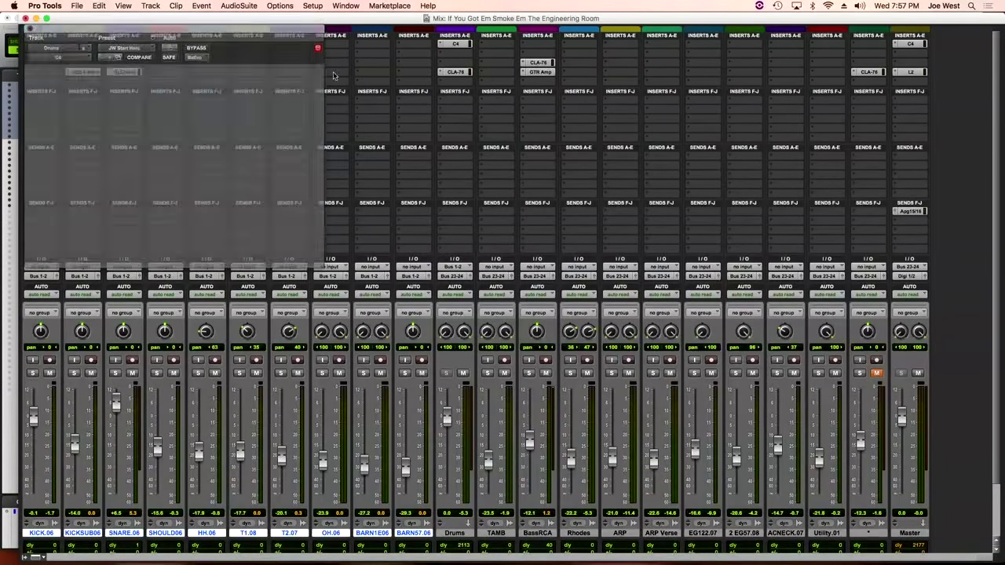
left_click(454, 73)
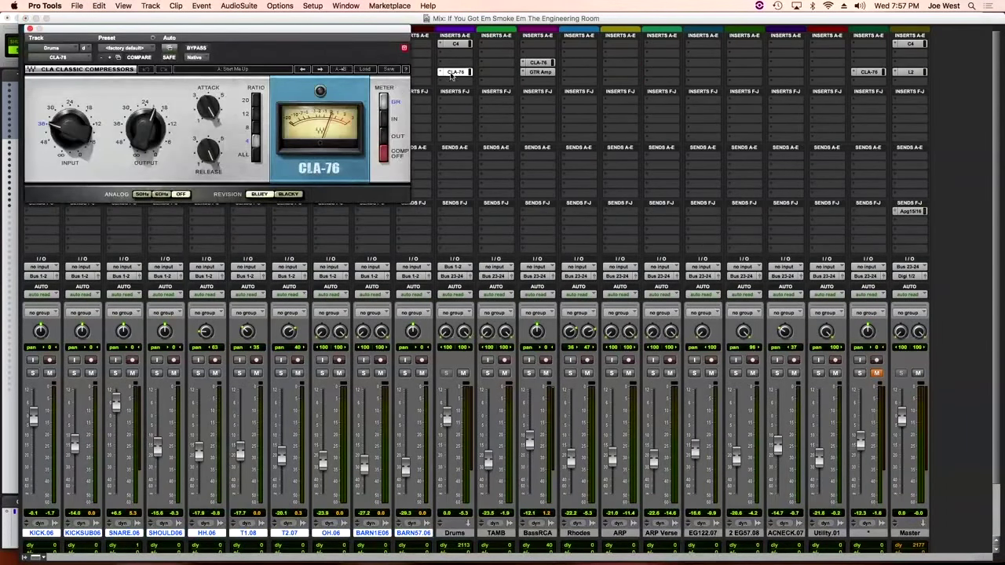
left_click(30, 29)
Review the BassRCA track's CLA-76 and GTR Amp, browse the amp's bass factory presets without loading one, and close the window
left_click(545, 63)
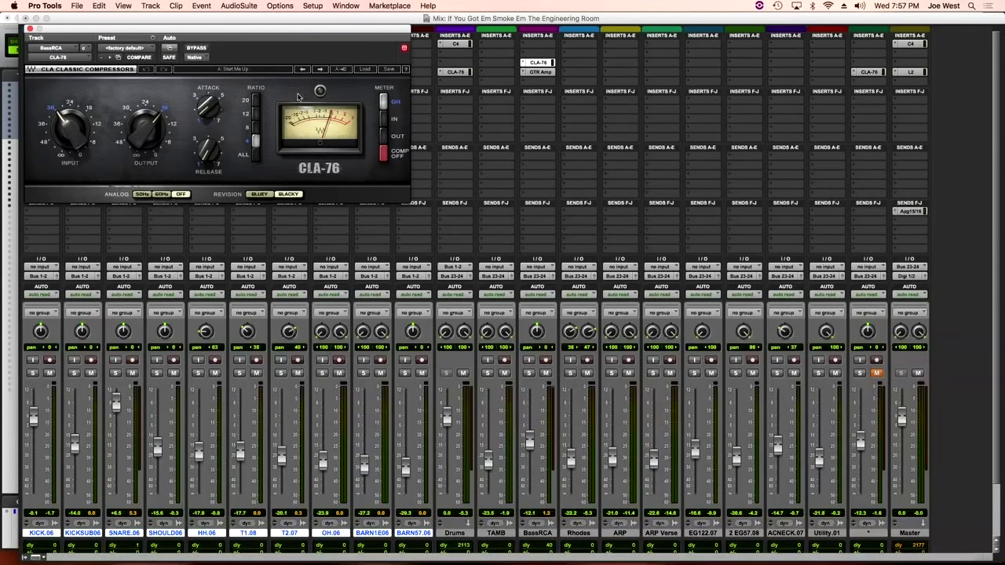
left_click(538, 72)
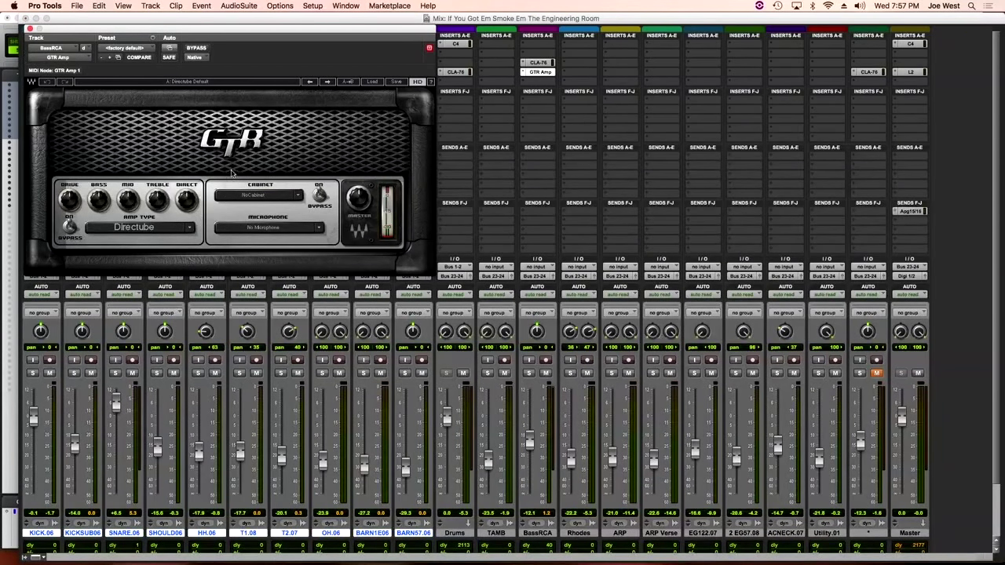
left_click(375, 83)
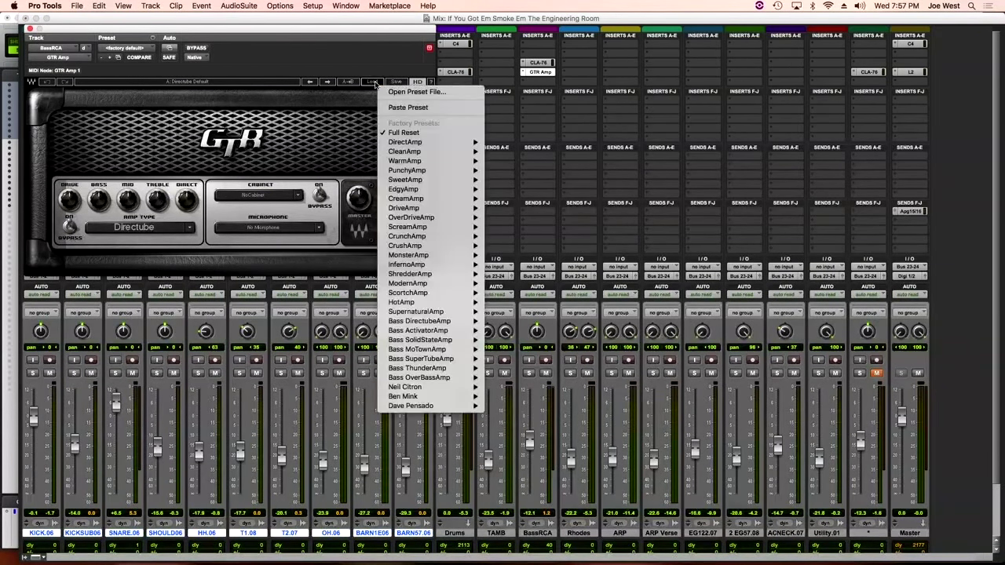
mouse_move(453, 323)
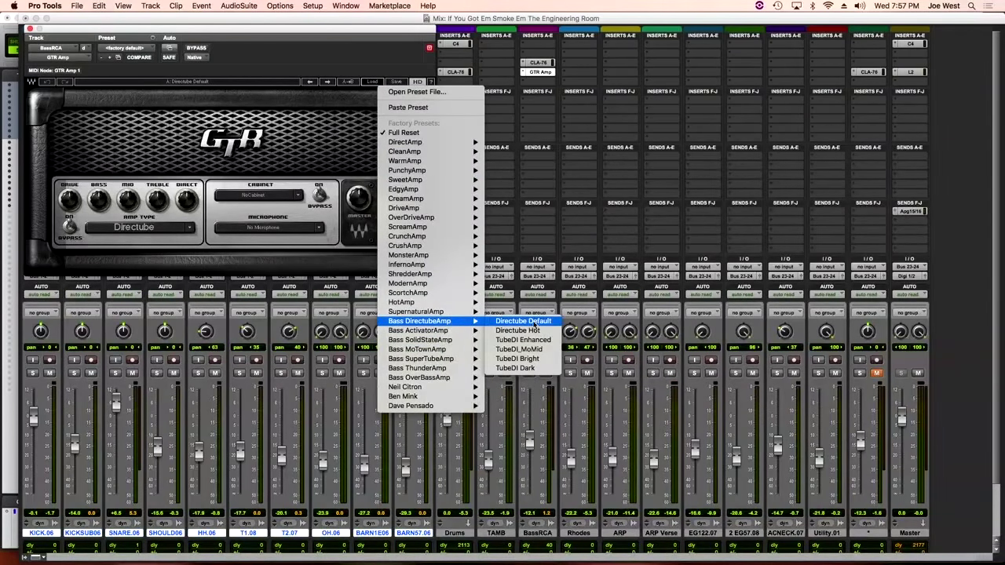
mouse_move(491, 342)
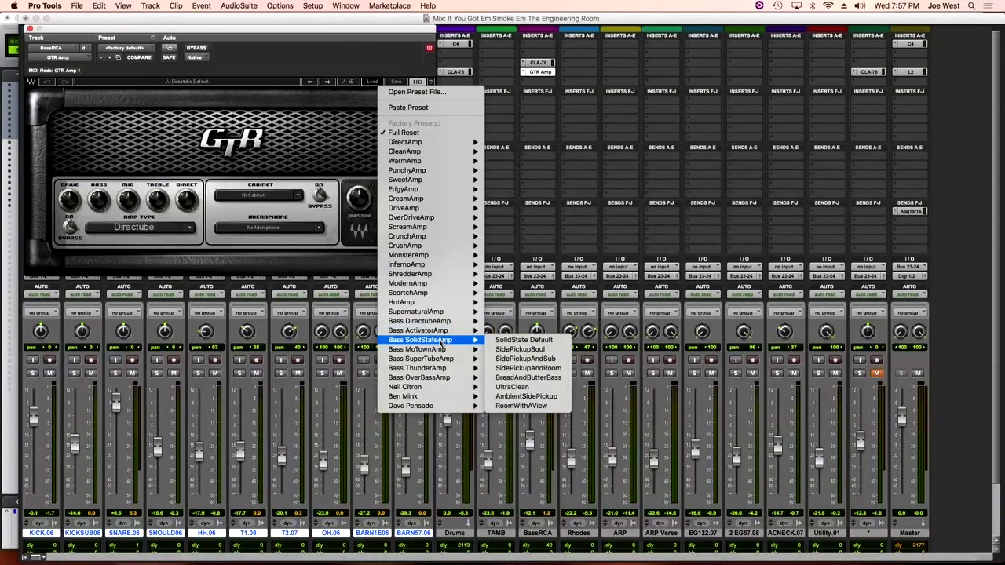
mouse_move(438, 350)
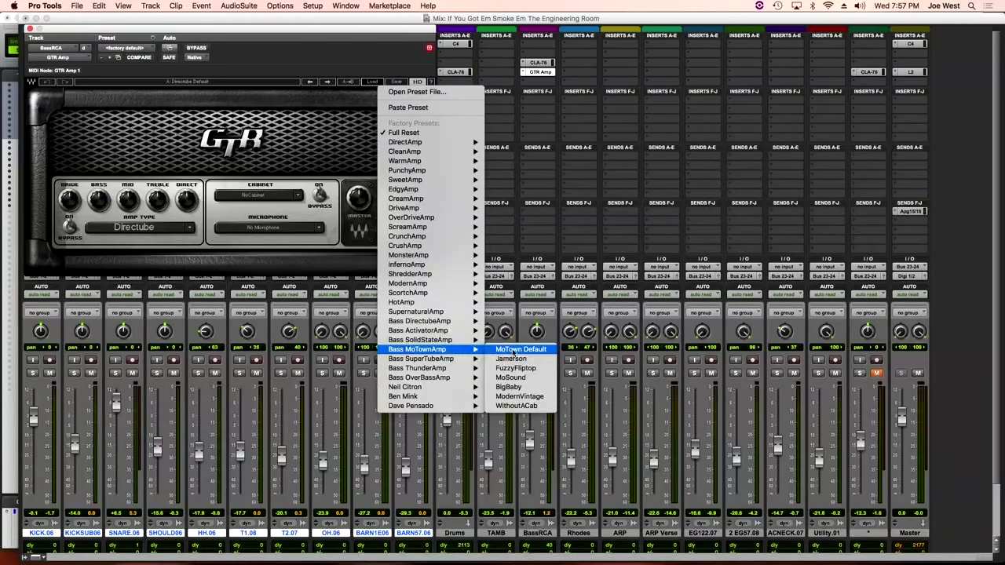
left_click(337, 42)
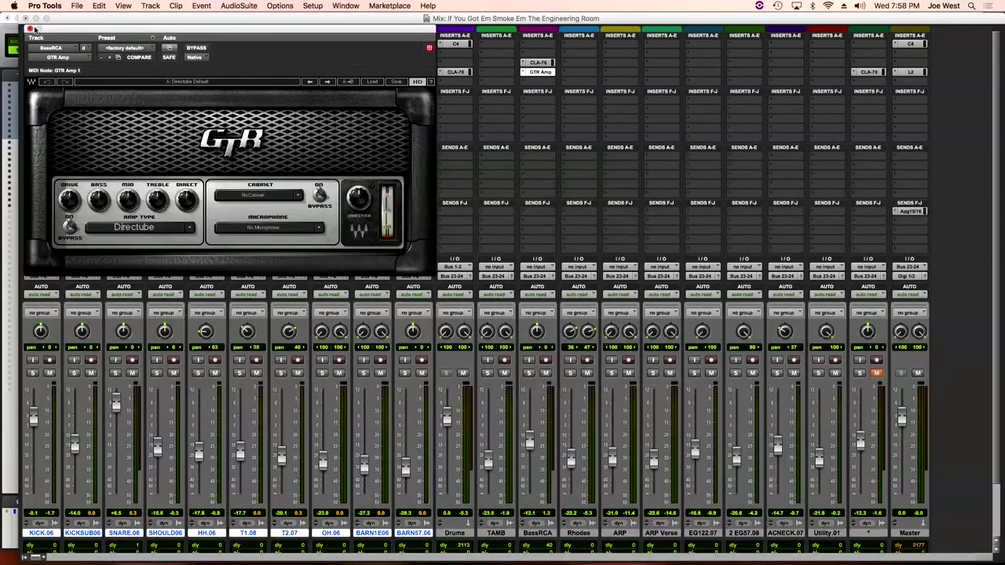
left_click(30, 29)
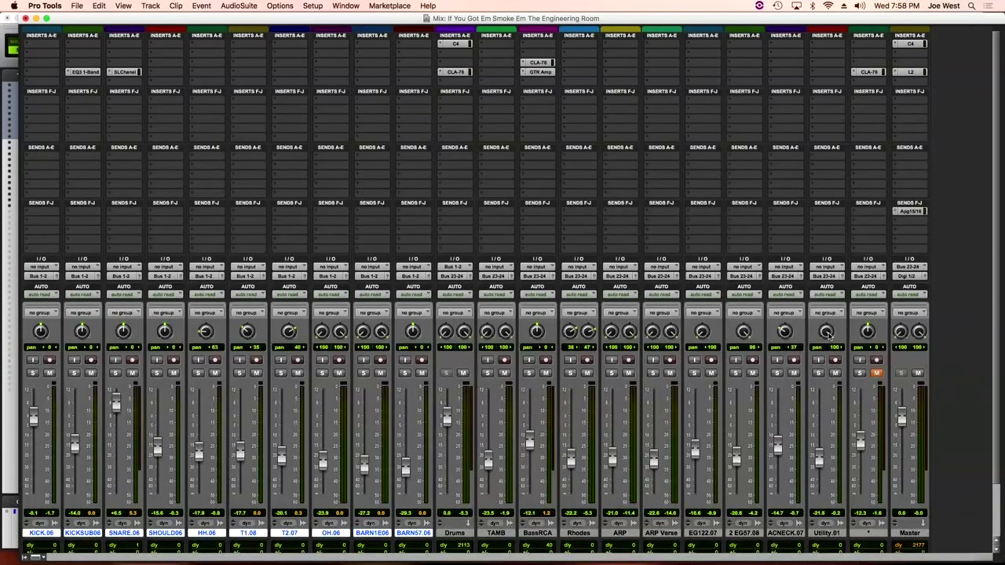
Audition Utility.01 in solo during playback, add ACNECK.07 to the solo, and clear the solos
left_click(817, 374)
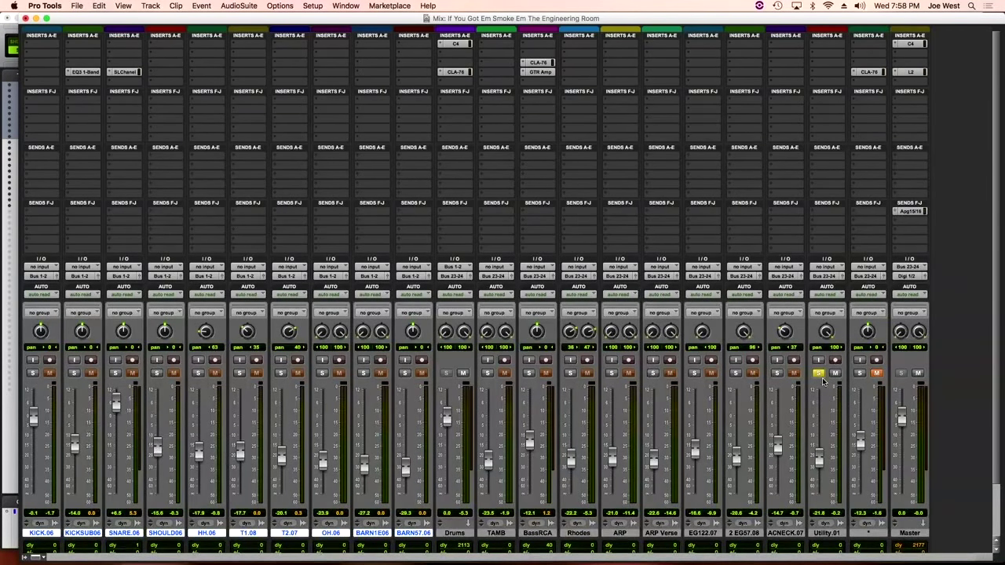
key("space")
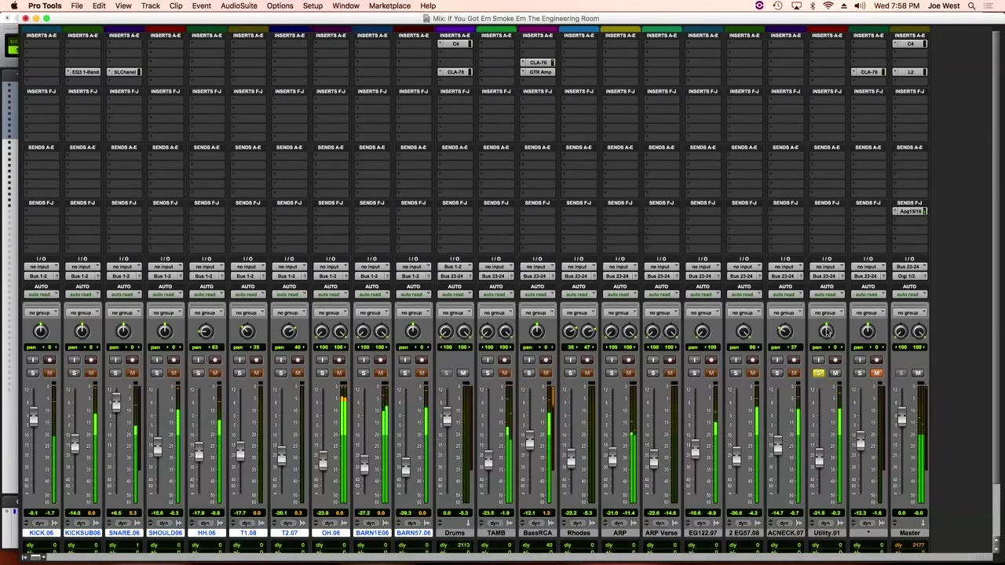
left_click(777, 373)
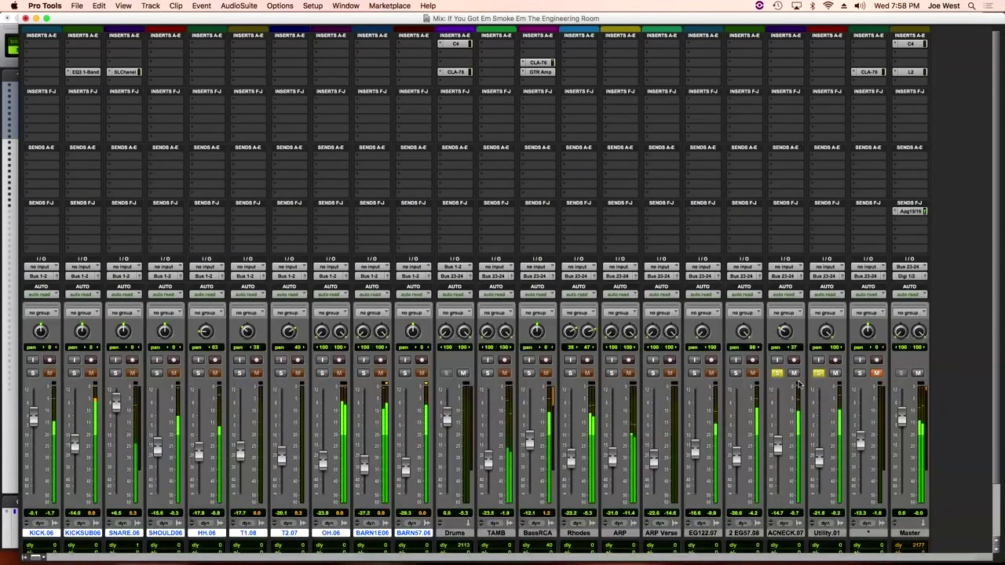
left_click(779, 374, "alt")
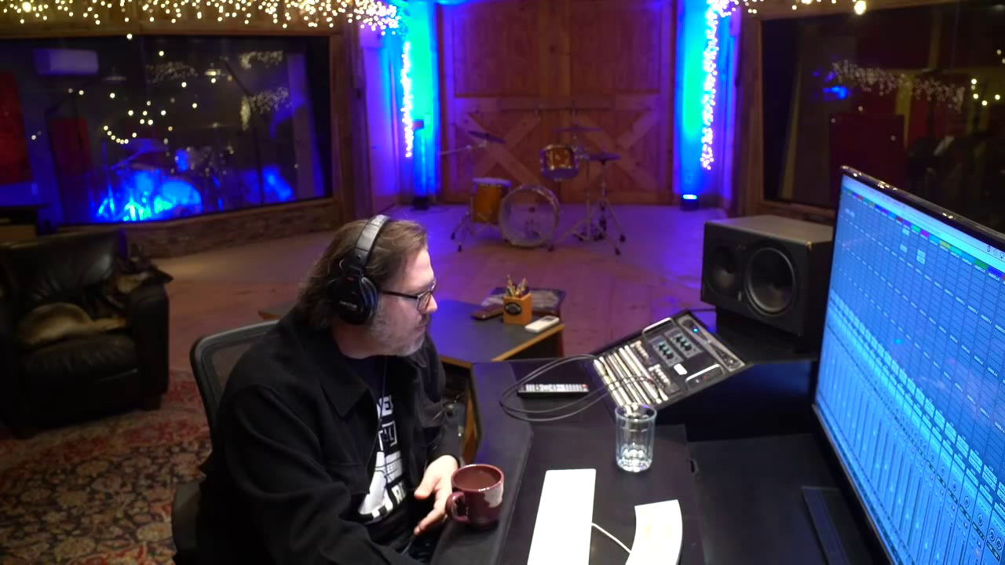
Review the Drums output and Master input routing, selecting the tracks from Drums through the one before Master, without changing any assignment
left_click(465, 277)
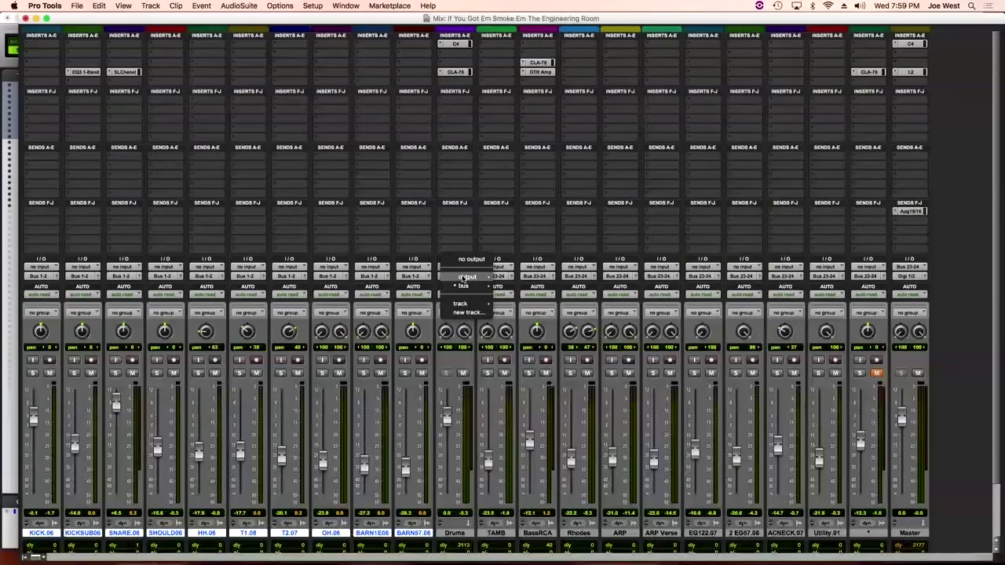
left_click(439, 375)
left_click(443, 534)
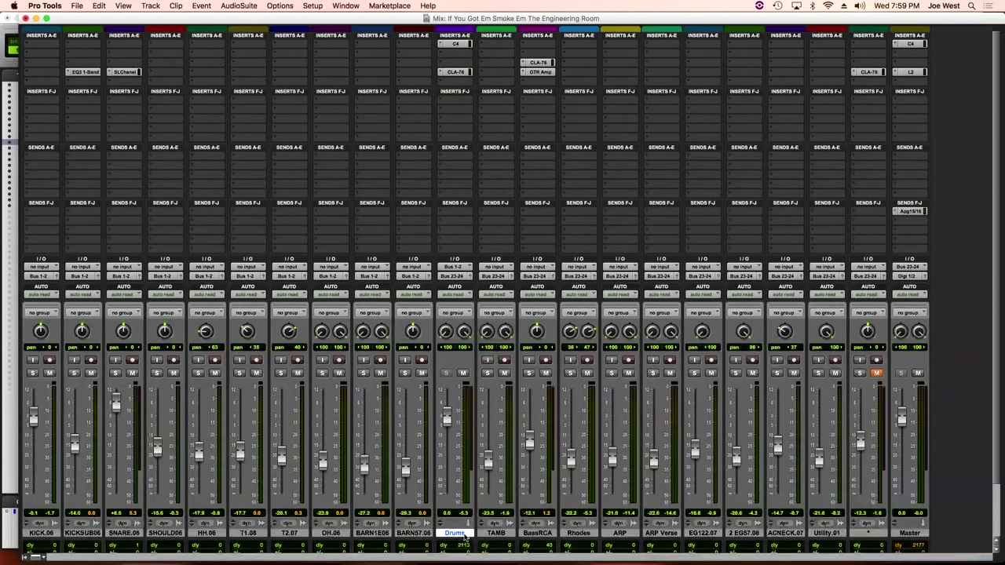
left_click(846, 534, "shift")
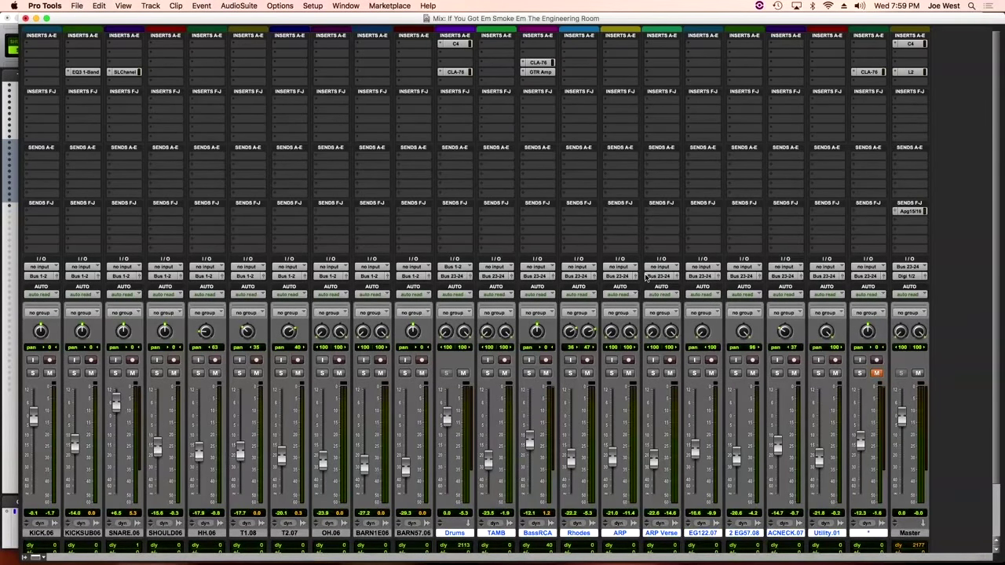
left_click(919, 267)
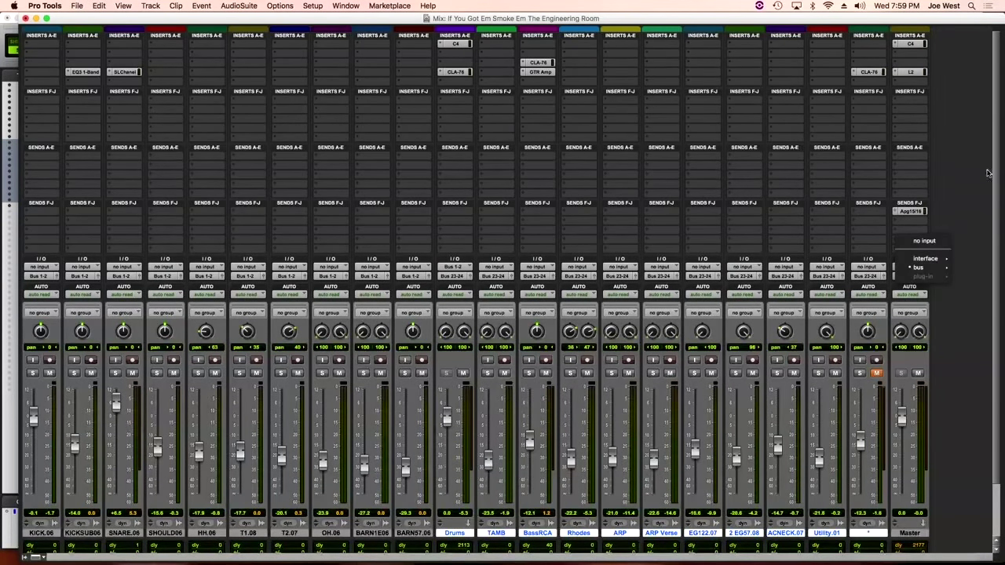
key("Escape")
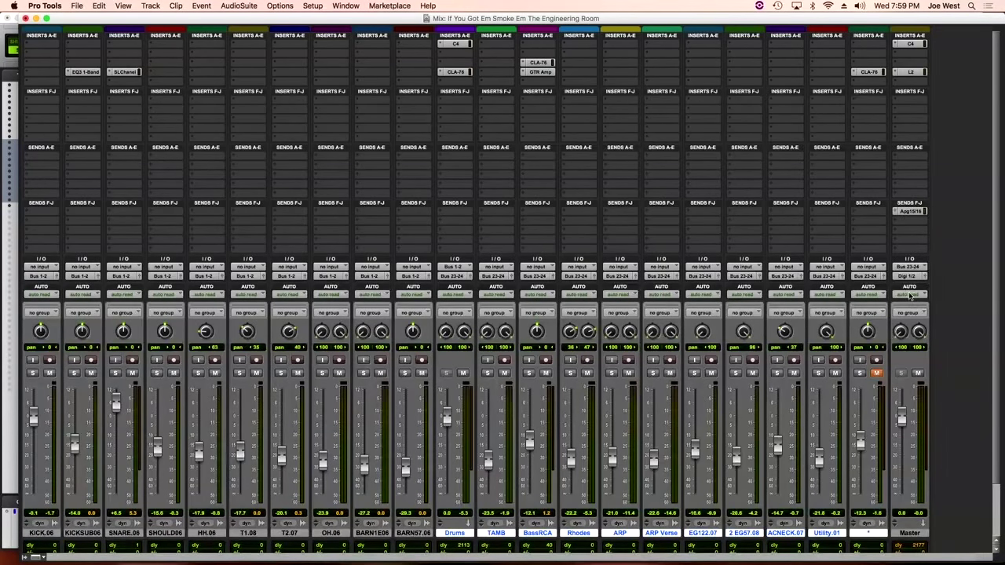
Audition the Master track's C4 during playback, inspect its L2 limiter, and close the plug-in window
left_click(917, 44)
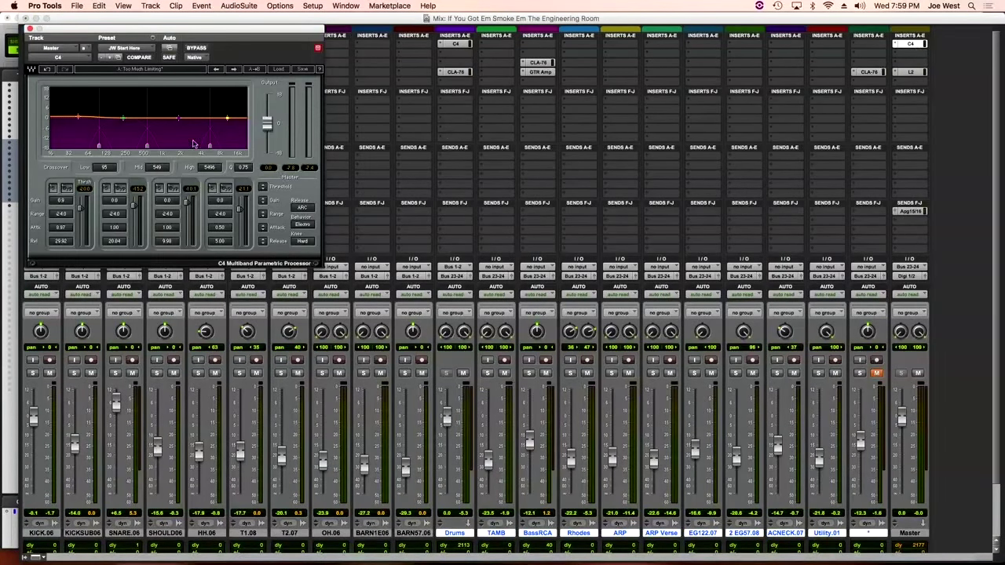
key("space")
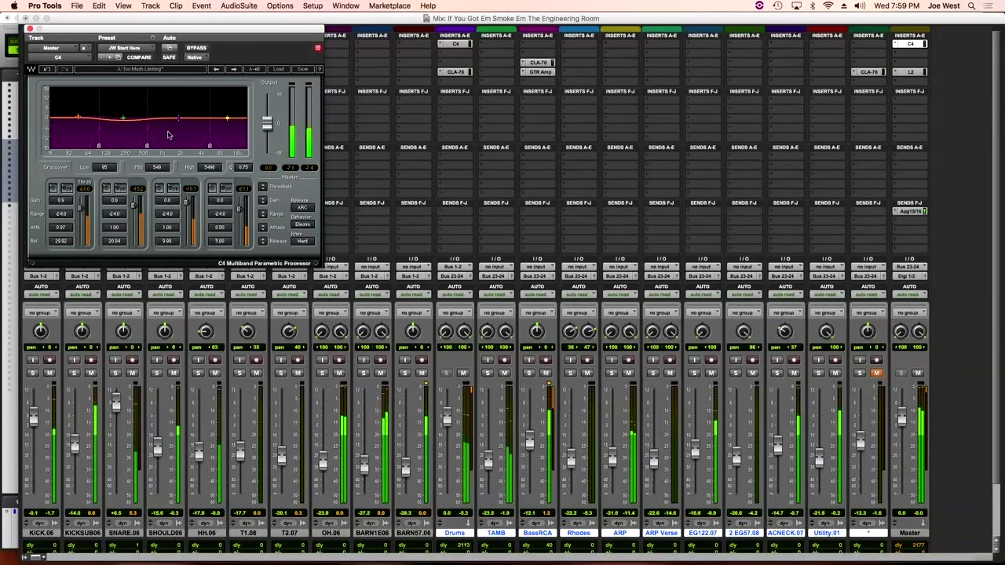
left_click(197, 48)
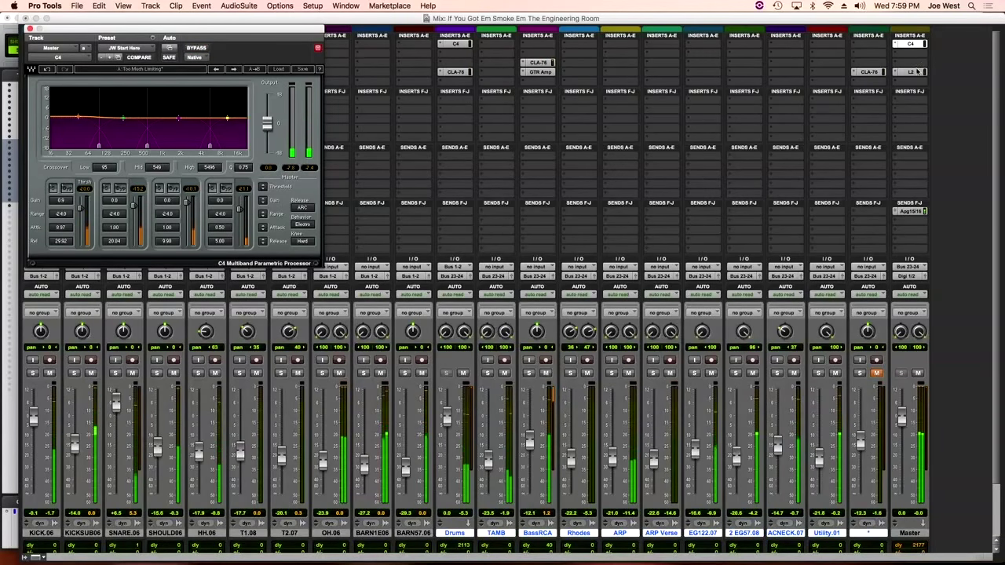
left_click(911, 71)
key("space")
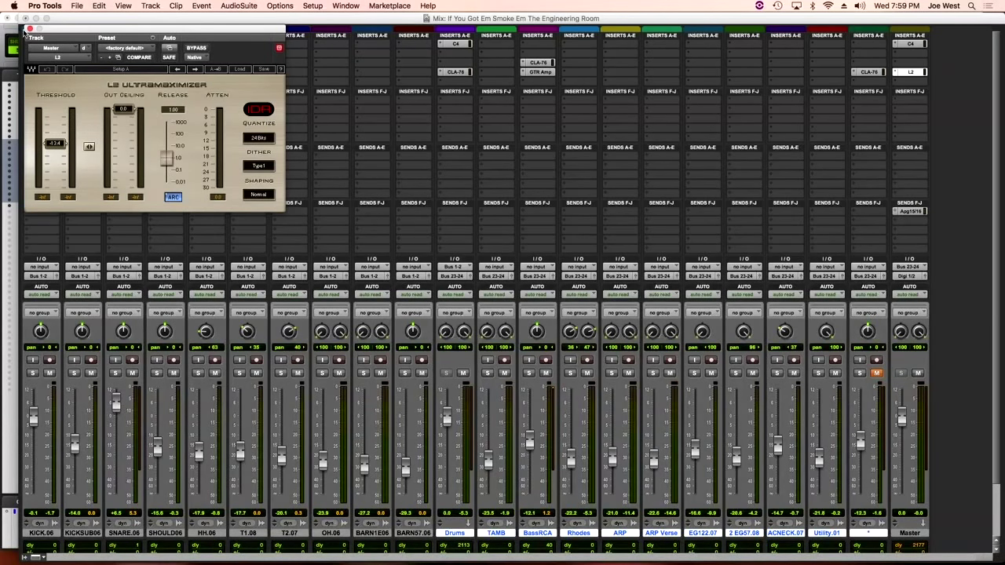
left_click(30, 29)
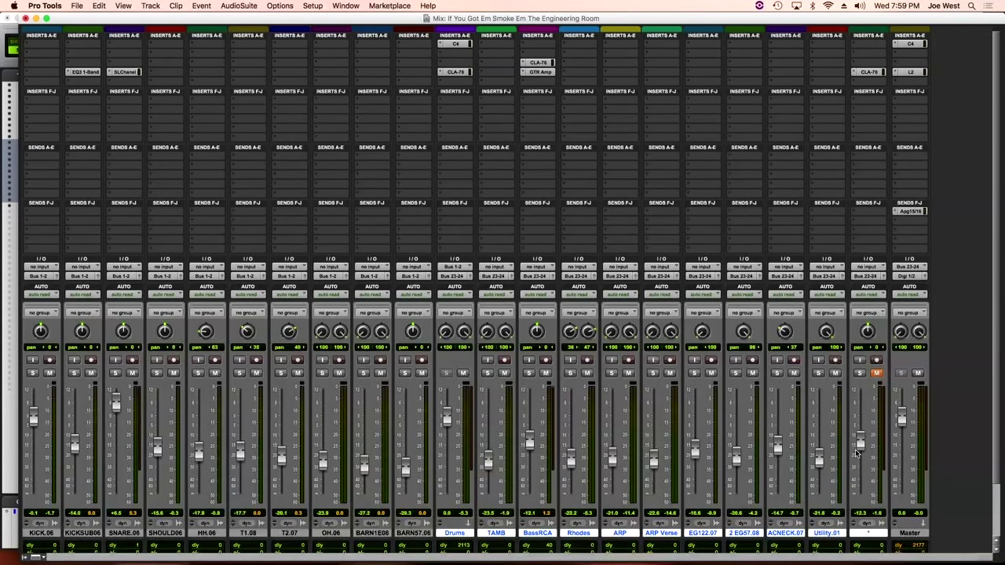
Insert a mono SSLChannel plug-in in the first insert slot of the EG122.07 track
left_click(707, 534)
key("space")
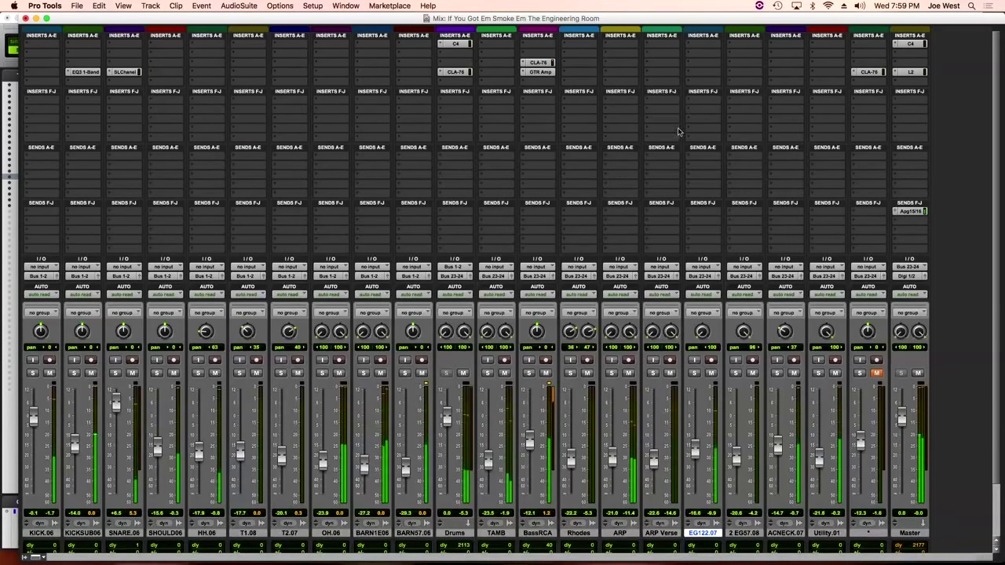
left_click(691, 45)
mouse_move(728, 75)
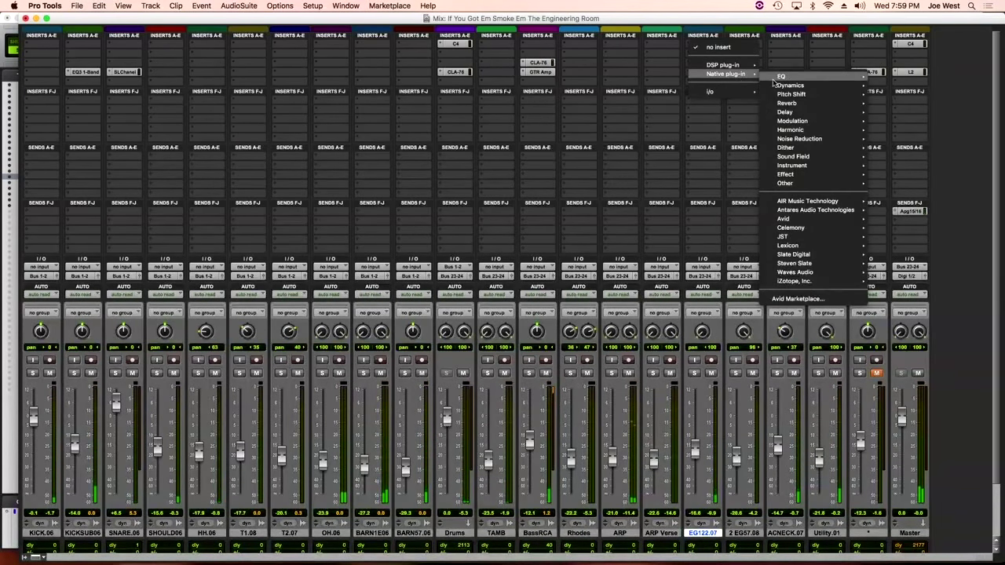
mouse_move(784, 76)
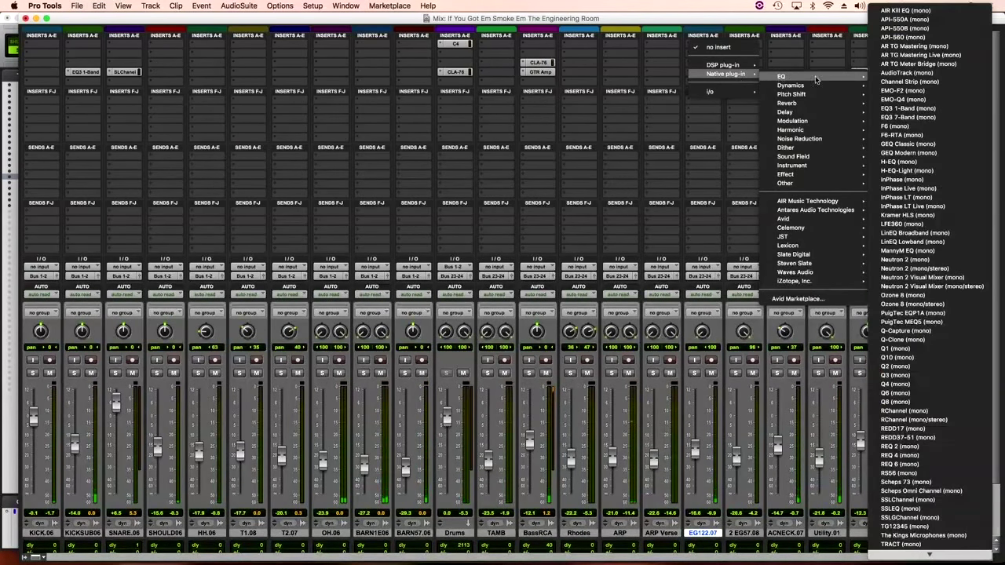
left_click(939, 501)
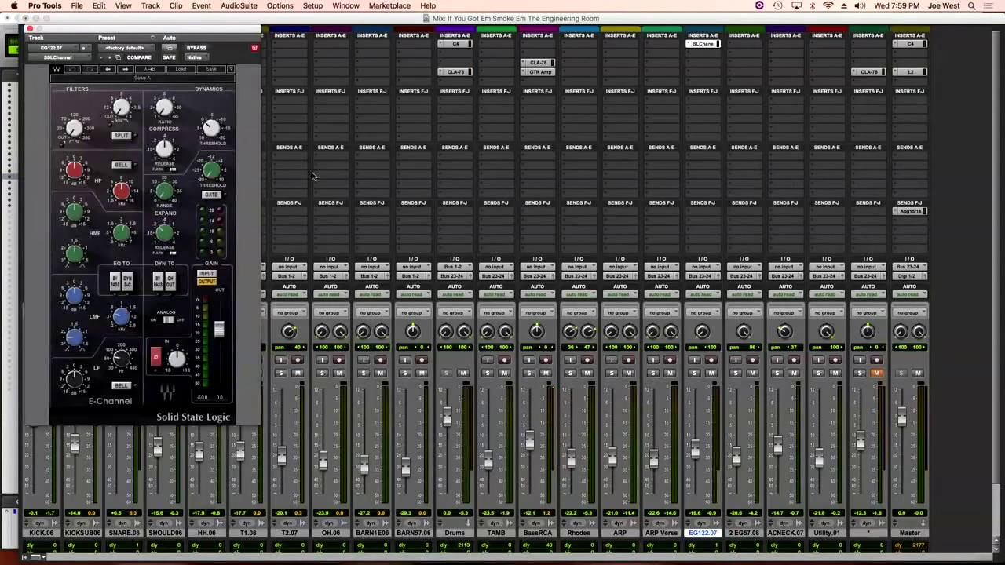
During playback, adjust the LMF band of the SSLChannel on EG122.07
key("space")
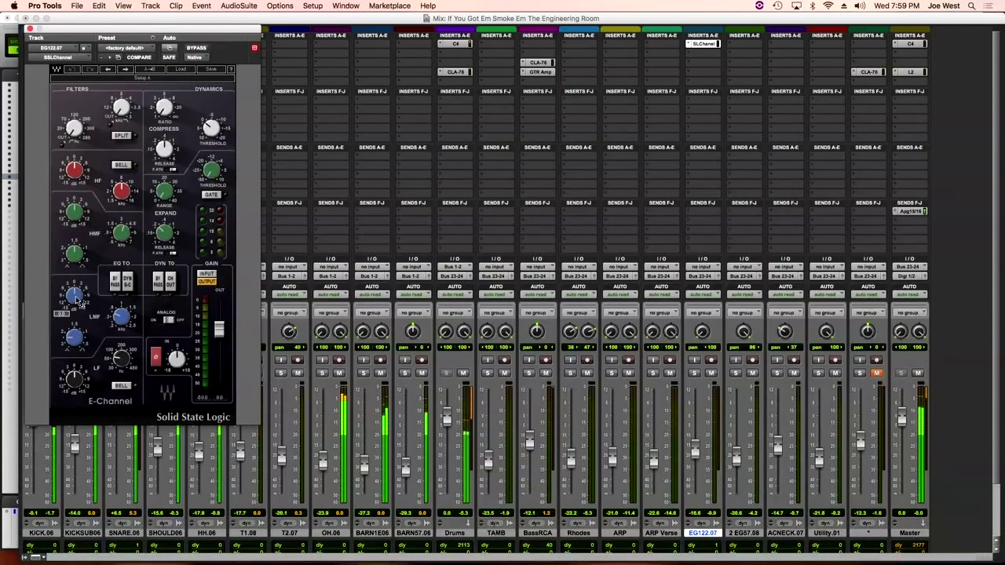
mouse_move(121, 316)
scroll(121, 317, "up", 2)
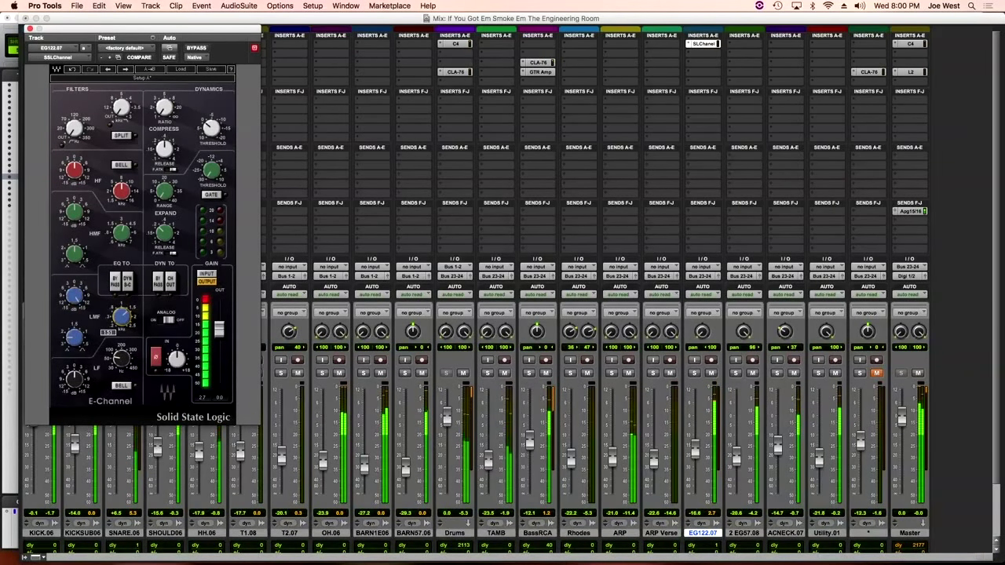
mouse_move(75, 296)
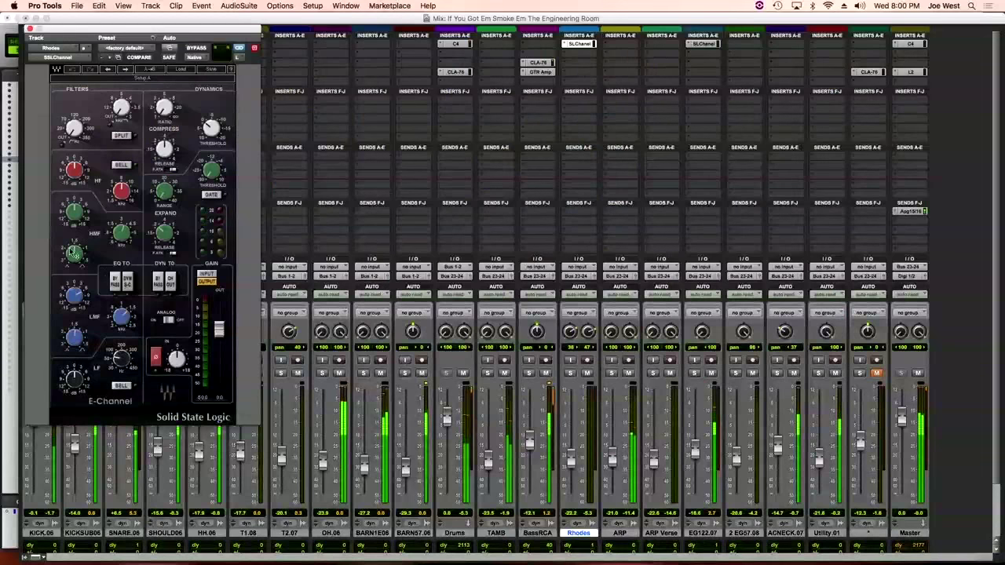
Adjust the HMF gain of the SSLChannel on the Rhodes track
left_click_drag(74, 210, 74, 205)
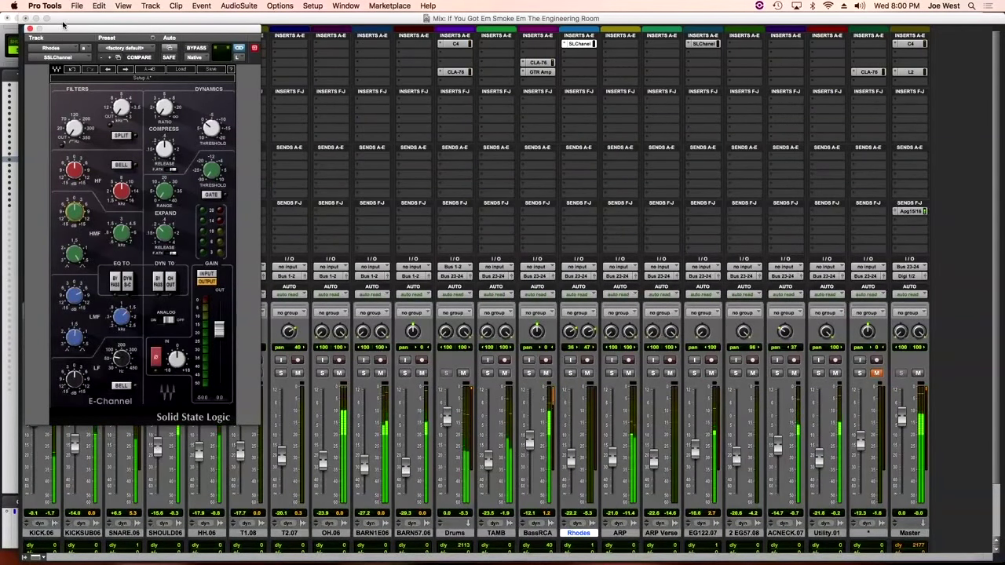
Set the Rhodes track height to medium in the Edit window, return to the Mix window and reposition the SSLChannel window
key("super+equal")
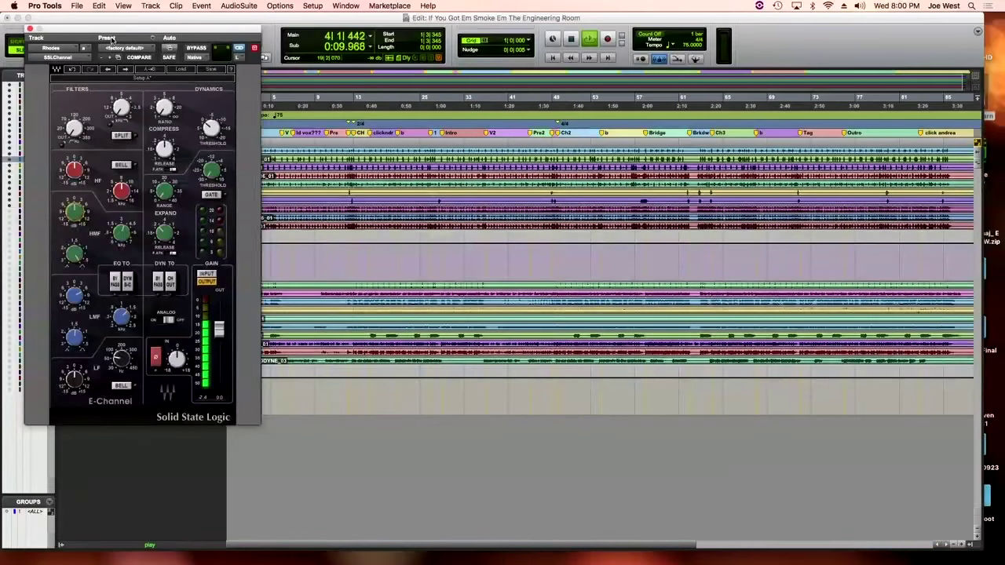
left_click_drag(142, 41, 354, 420)
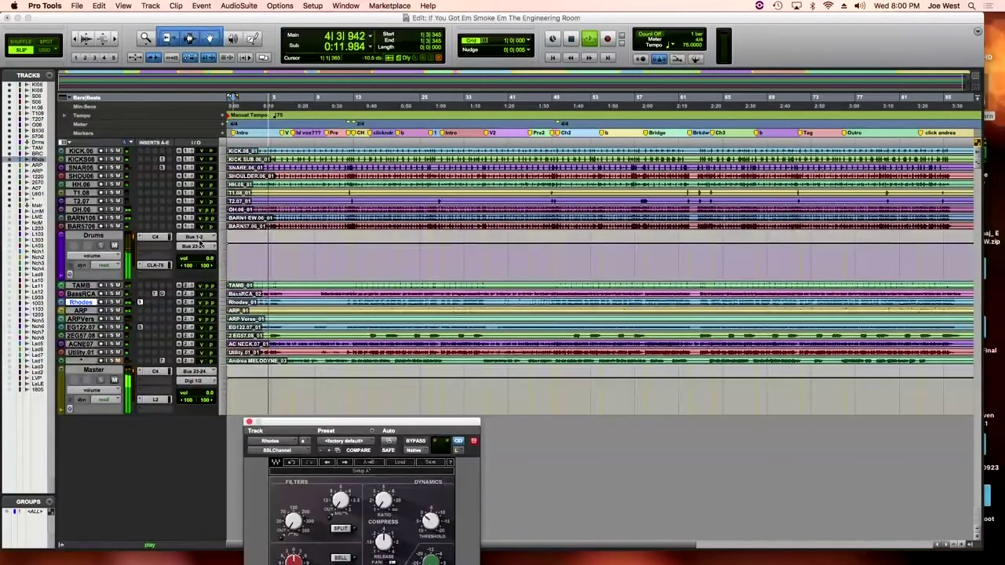
left_click(224, 303)
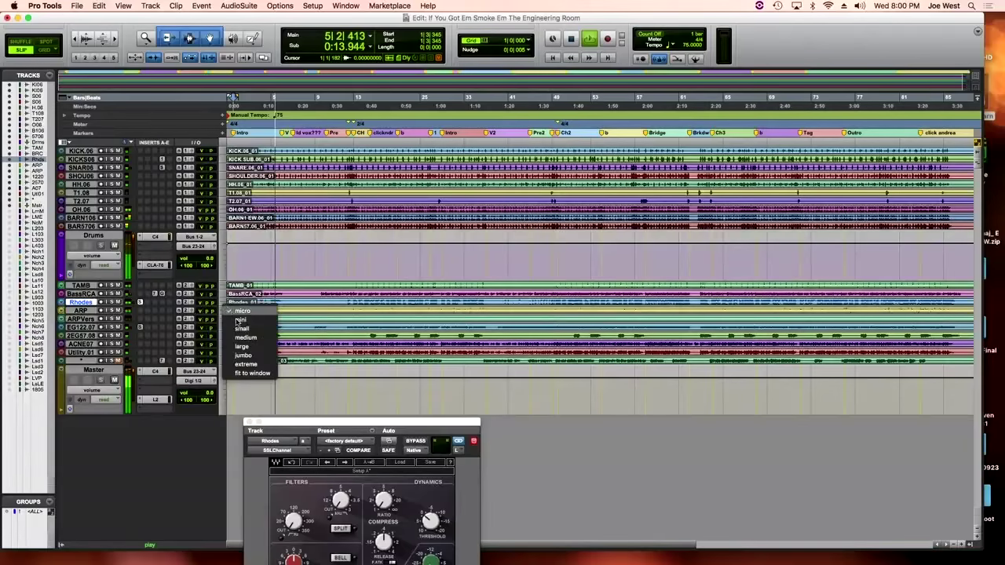
left_click(245, 338)
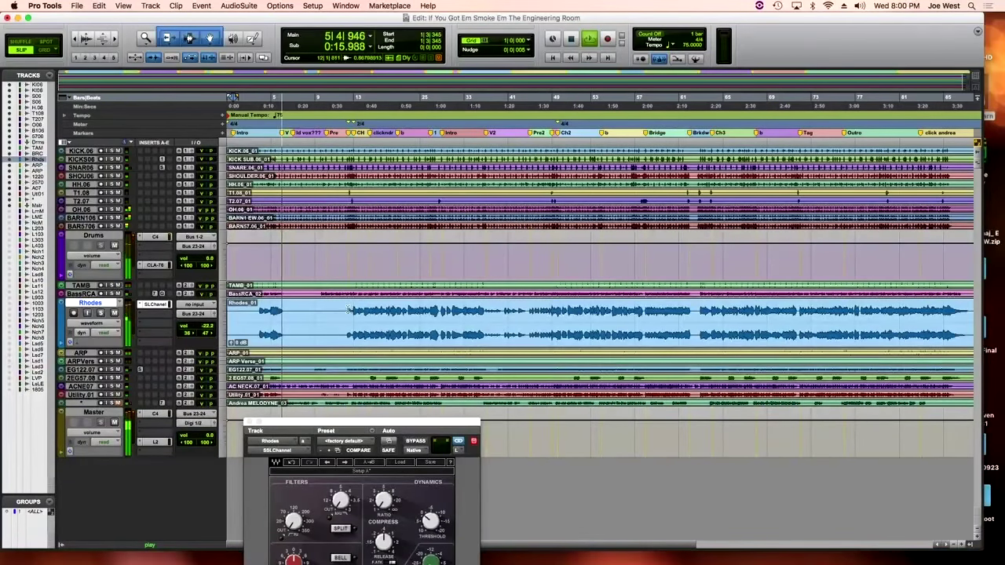
key("super+equal")
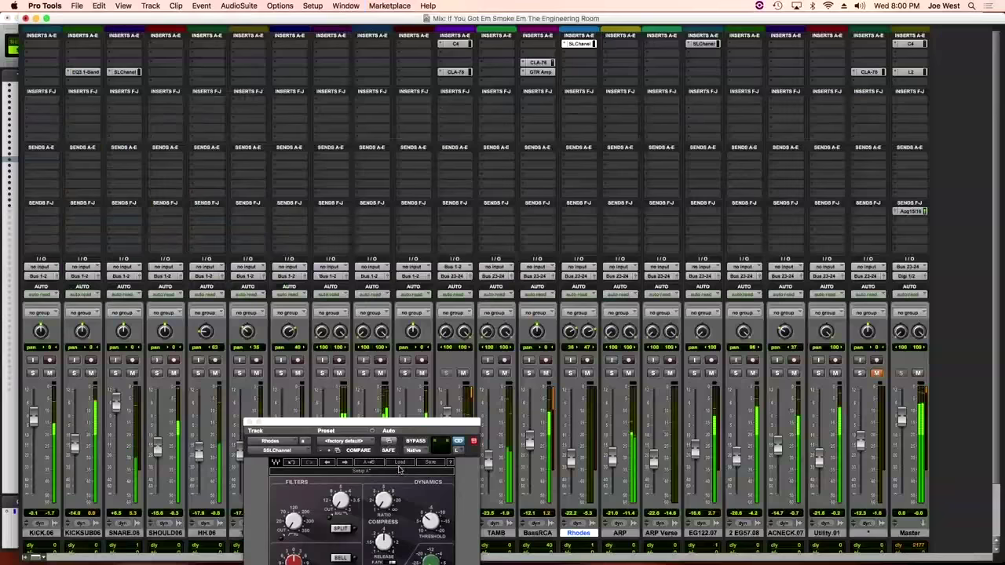
left_click_drag(388, 430, 482, 113)
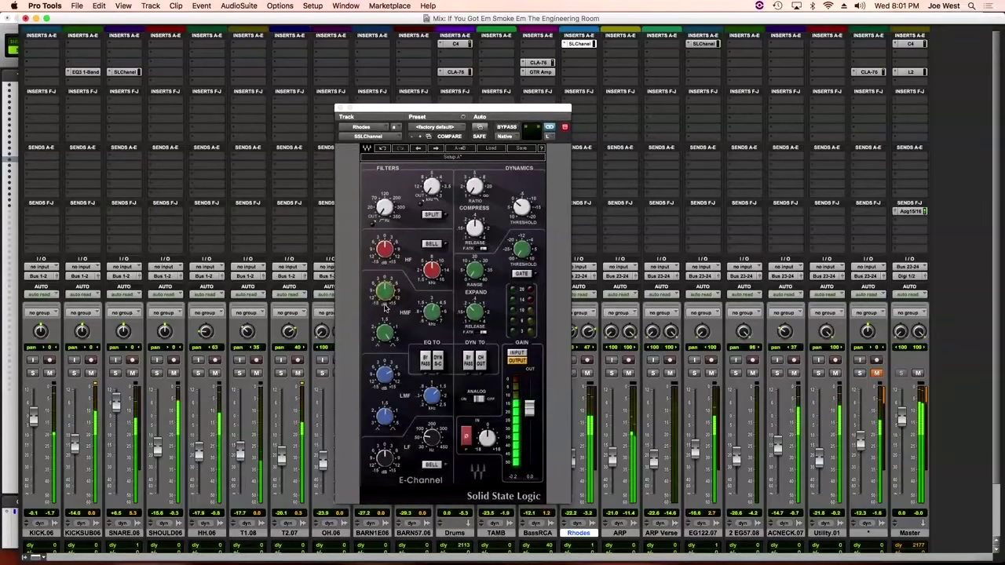
During playback, adjust the HMF band of the Rhodes SSLChannel and set the Rhodes track to -19.8 dB with its left pan at 43
left_click_drag(431, 312, 385, 286)
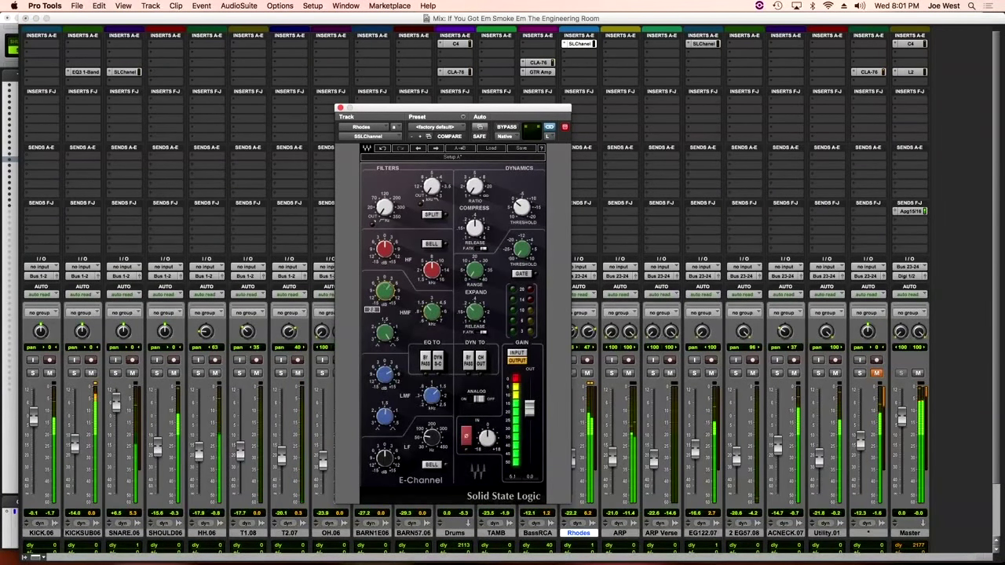
left_click_drag(385, 333, 384, 323)
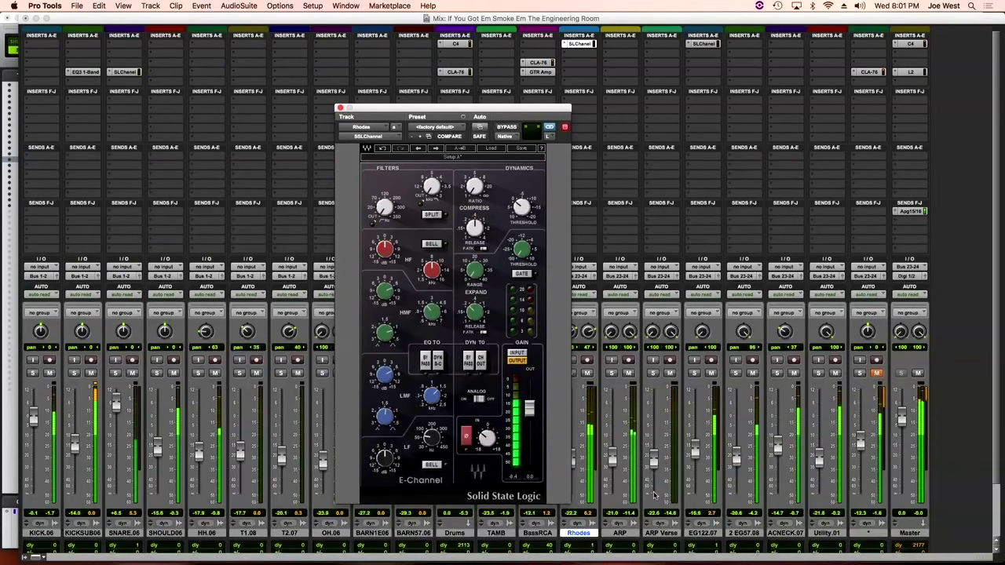
left_click_drag(575, 462, 576, 441)
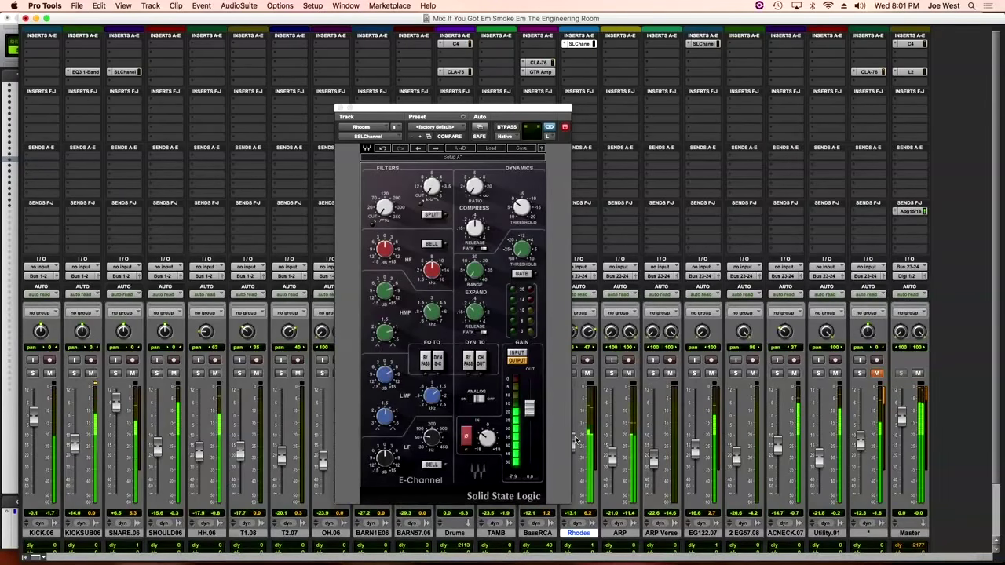
left_click(399, 301)
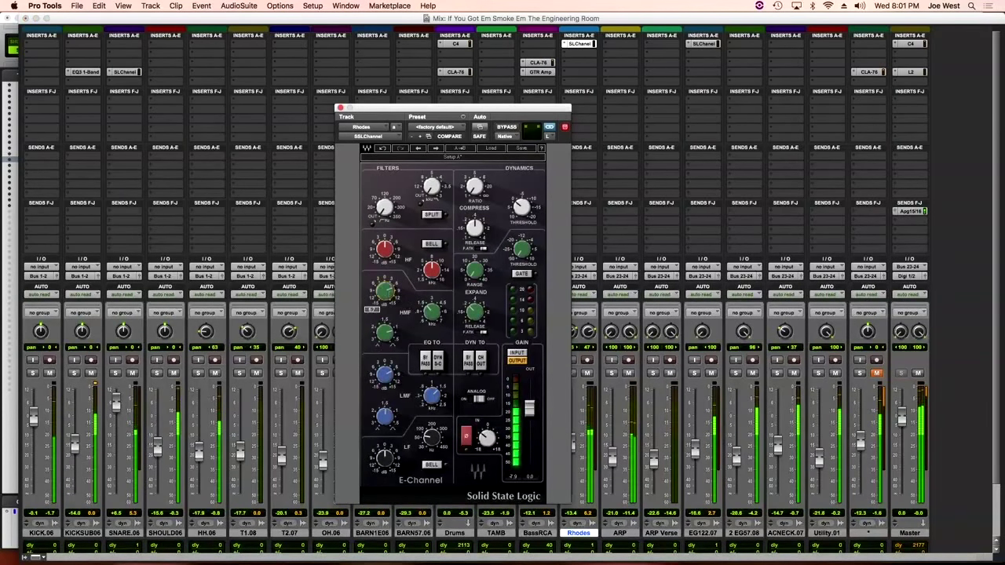
mouse_move(431, 315)
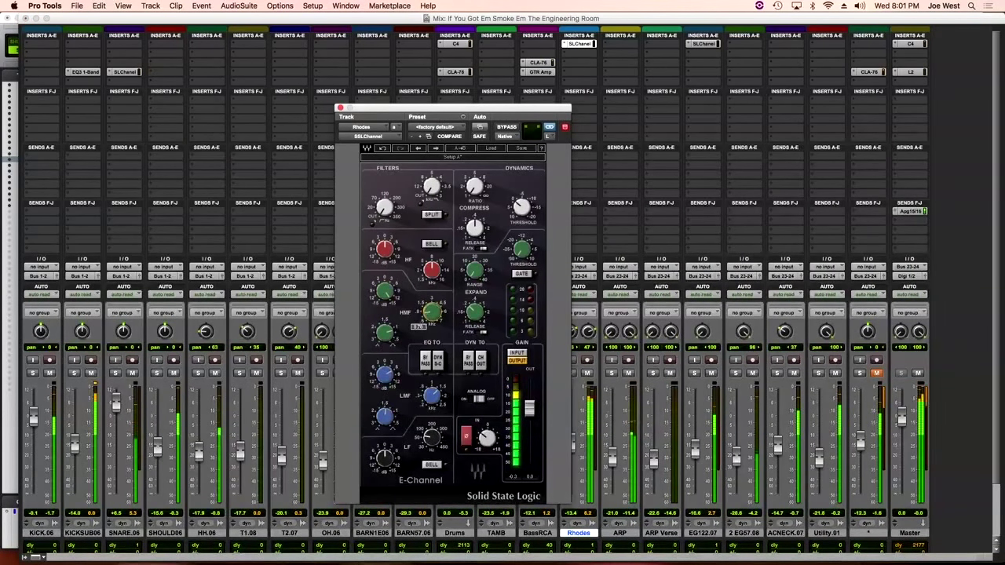
mouse_move(385, 292)
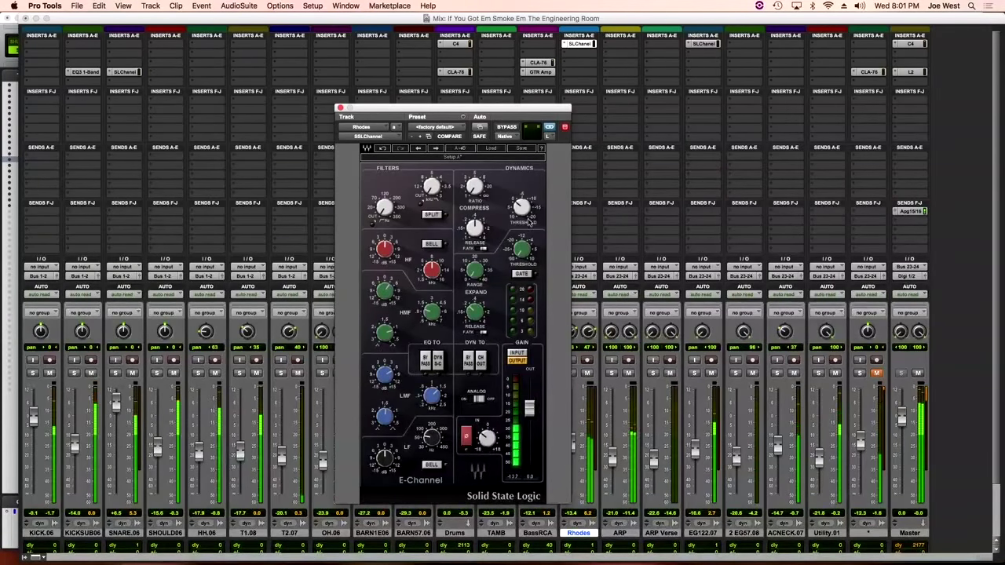
left_click_drag(485, 107, 410, 108)
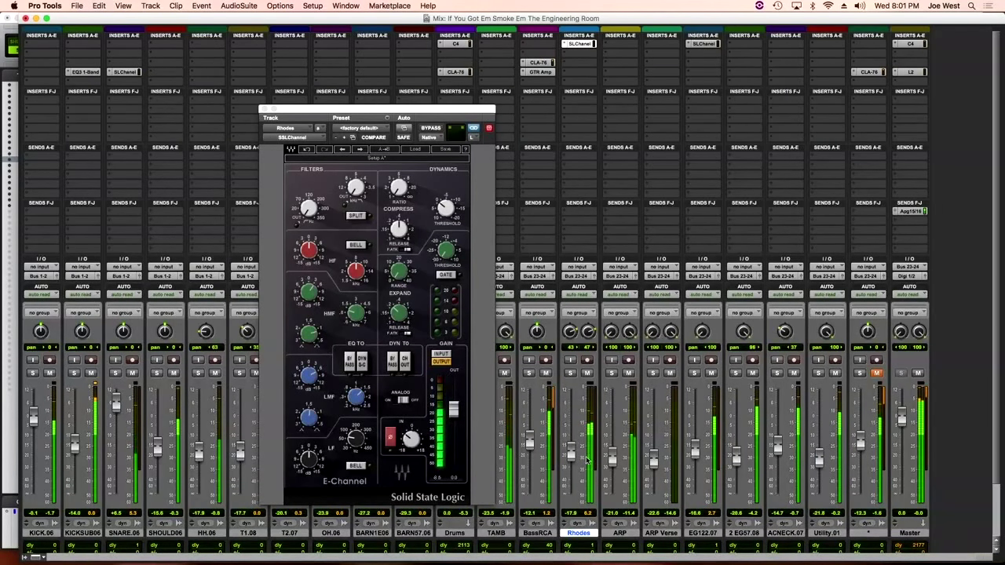
mouse_move(572, 455)
left_mouse_down()
mouse_move(570, 446)
mouse_move(571, 460)
left_mouse_up()
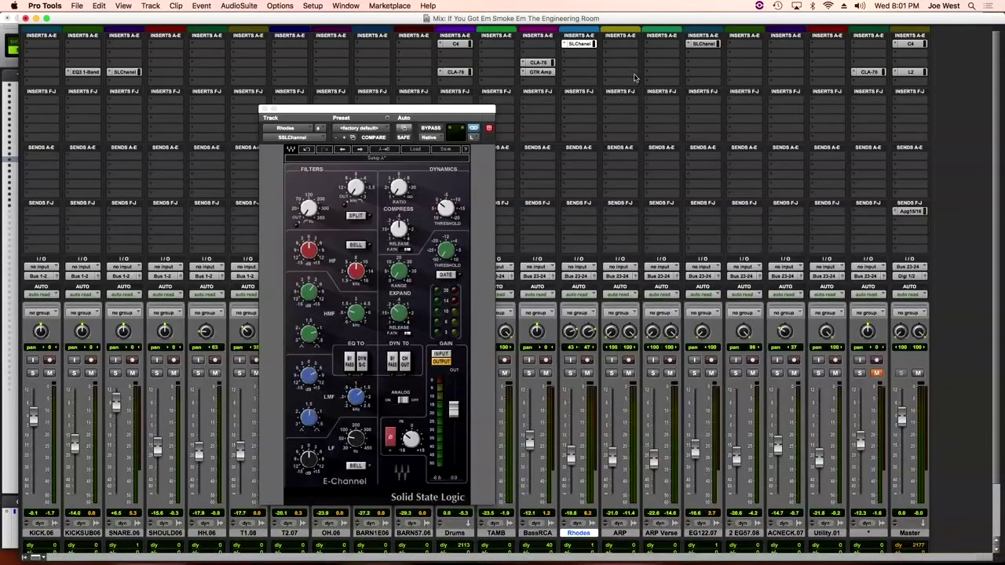
Review the SSLChannel settings on EG122.07 and on Rhodes, and close the plug-in window
left_click(712, 45)
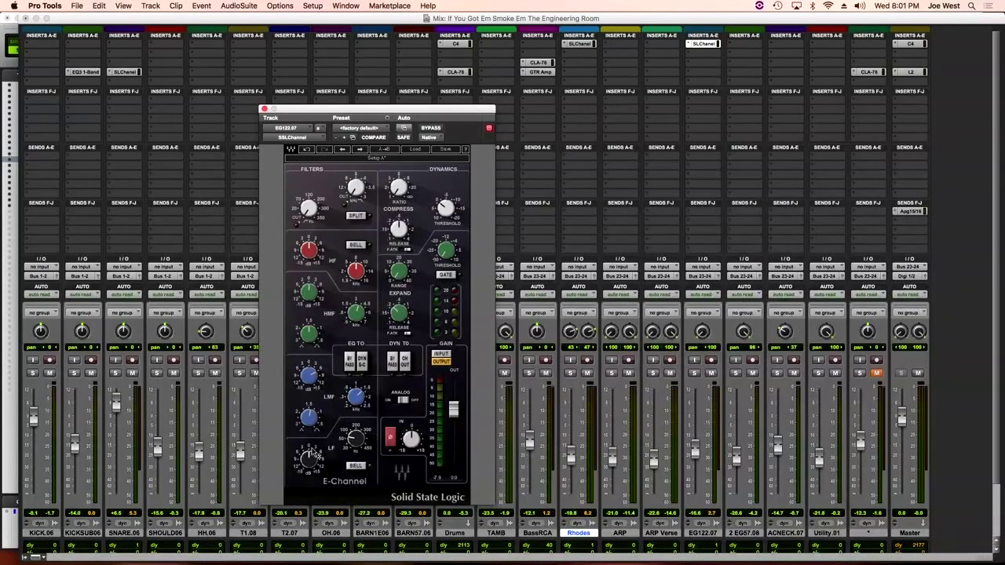
left_click(591, 44)
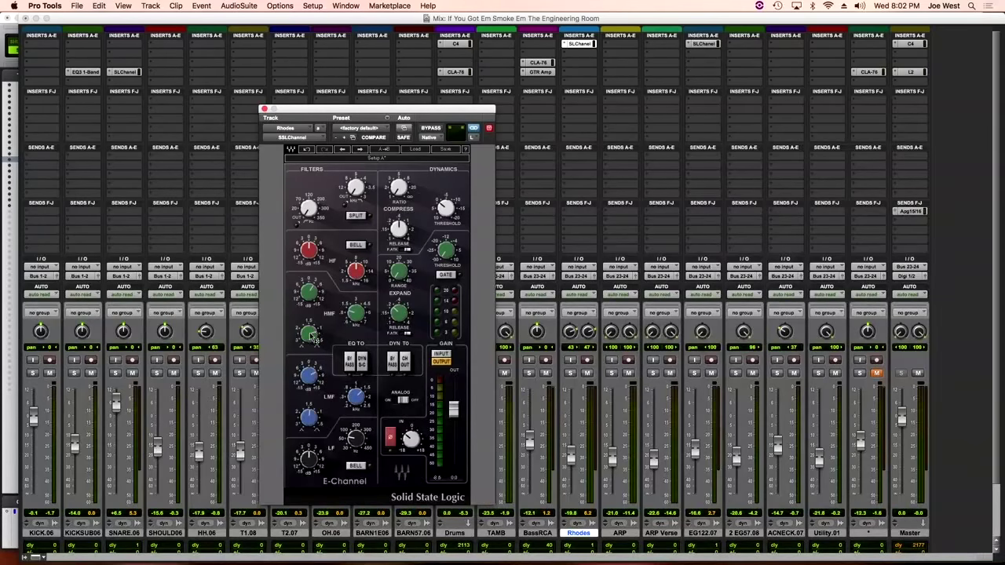
left_click(264, 109)
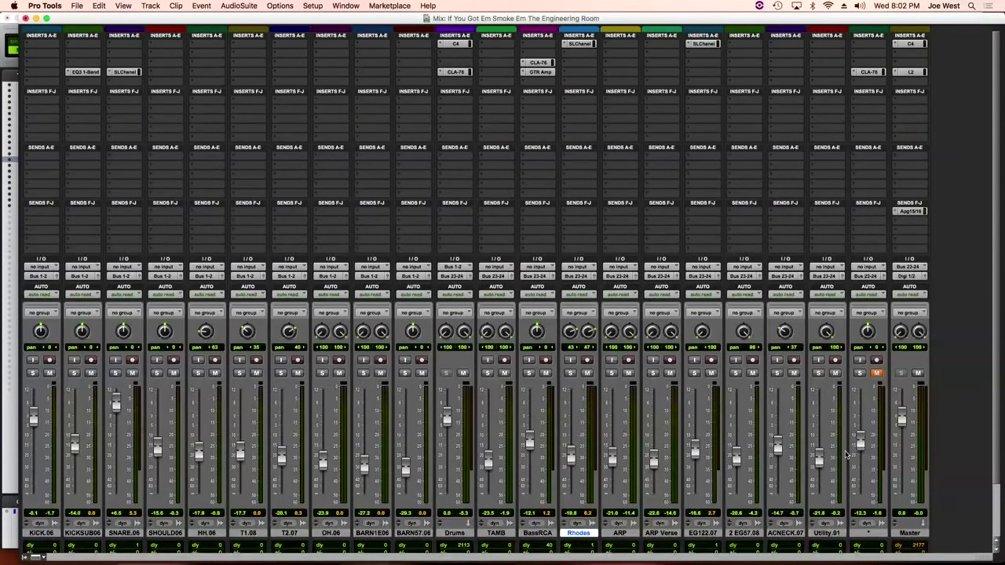
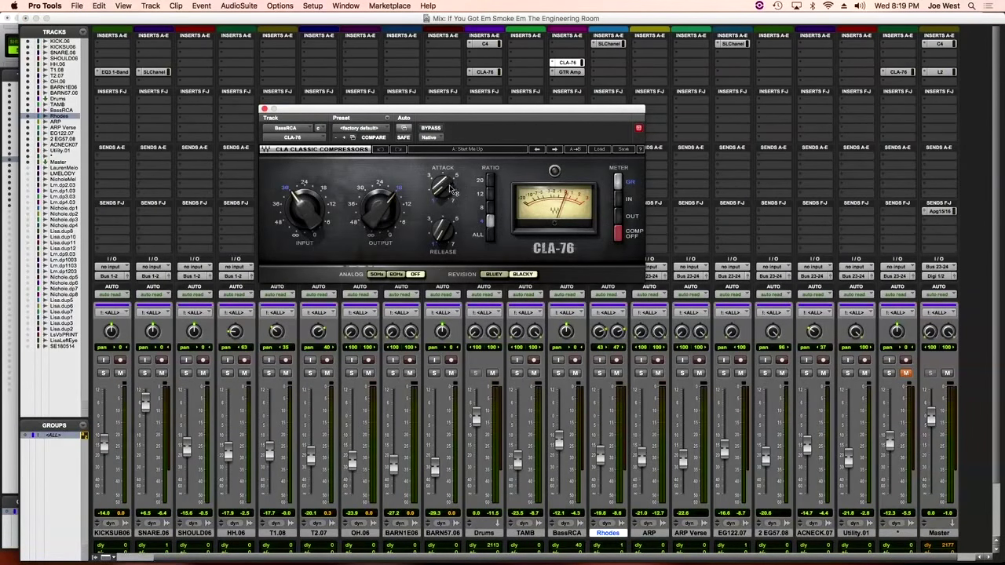
Sweep the attack and release of the CLA-76 on BassRCA between their slow and fast extremes, and close the plug-in window
mouse_move(452, 190)
left_click_drag(442, 188, 442, 196)
left_click(442, 186)
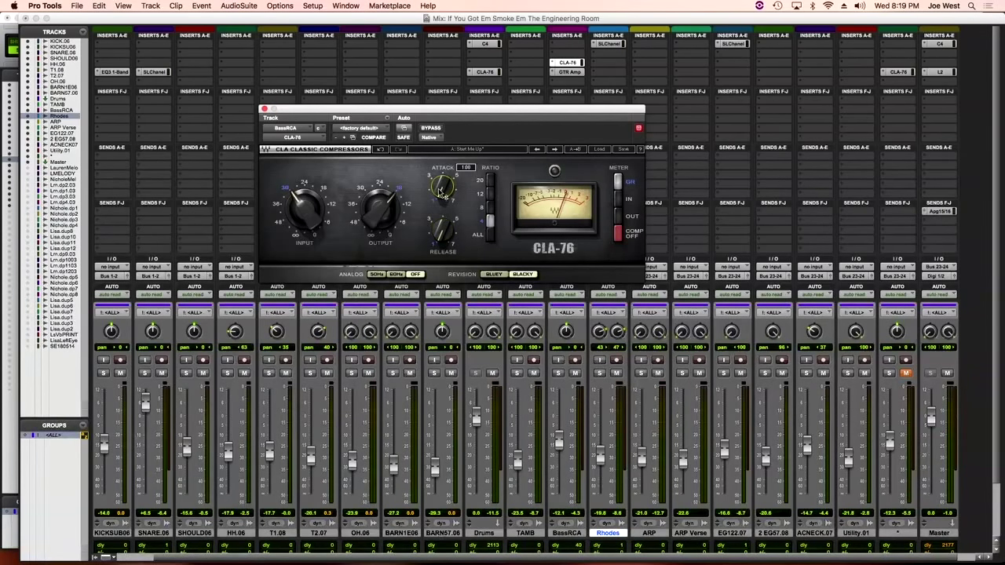
left_click(443, 229)
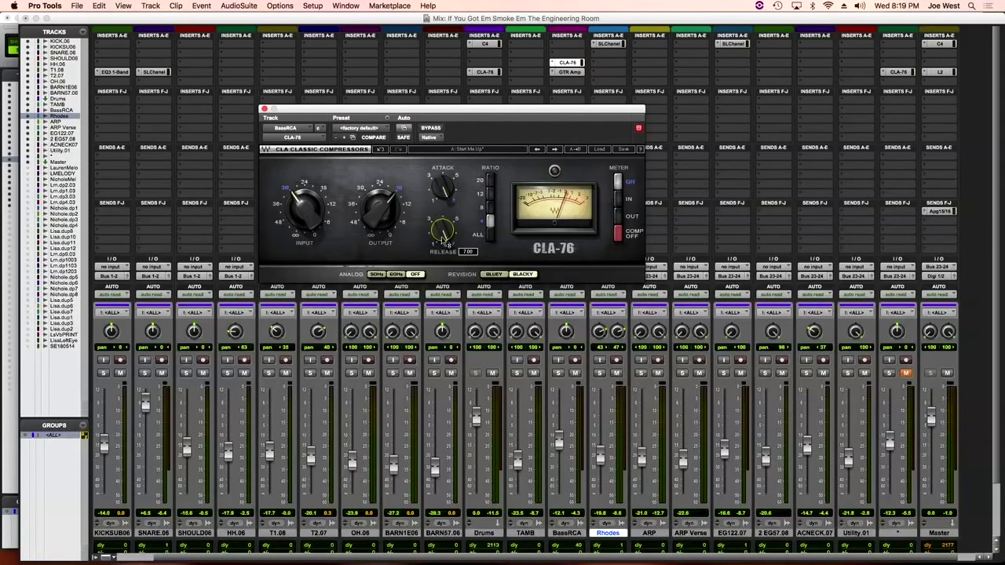
left_click(443, 187)
left_click(442, 229)
left_click_drag(442, 229, 442, 269)
left_click(443, 187)
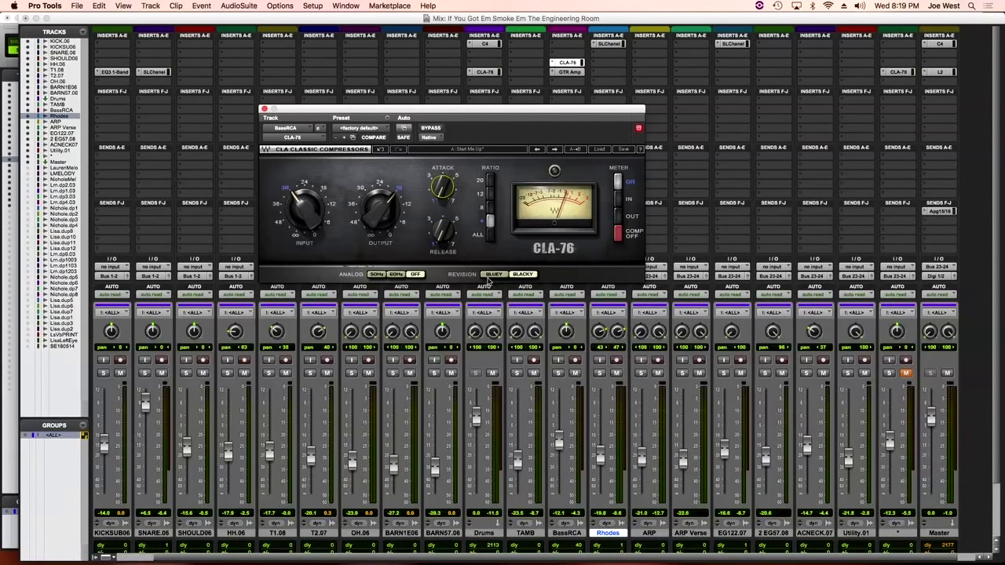
left_click(446, 192)
mouse_move(446, 192)
left_mouse_down()
mouse_move(445, 176)
mouse_move(446, 199)
left_mouse_up()
left_click(264, 109)
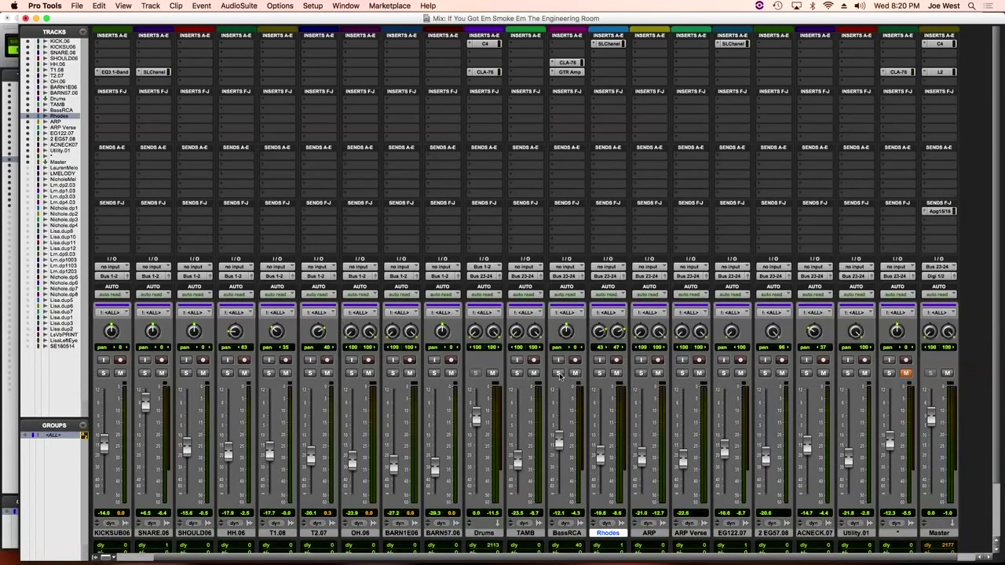
Solo only the SNARE.06 track, leaving BARN57.06 unsoloed, and start playback
left_click(434, 374)
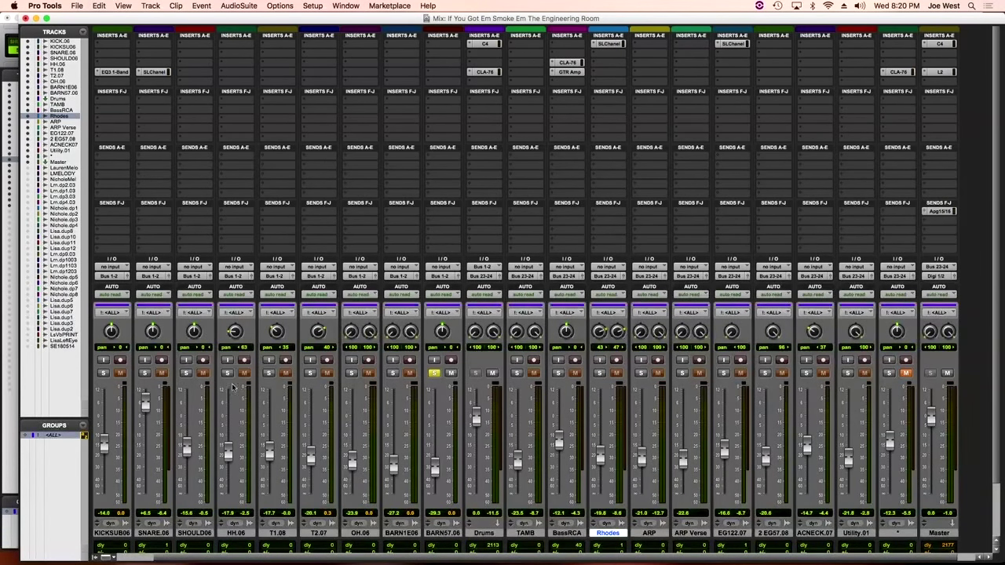
left_click(145, 373)
left_click(434, 374)
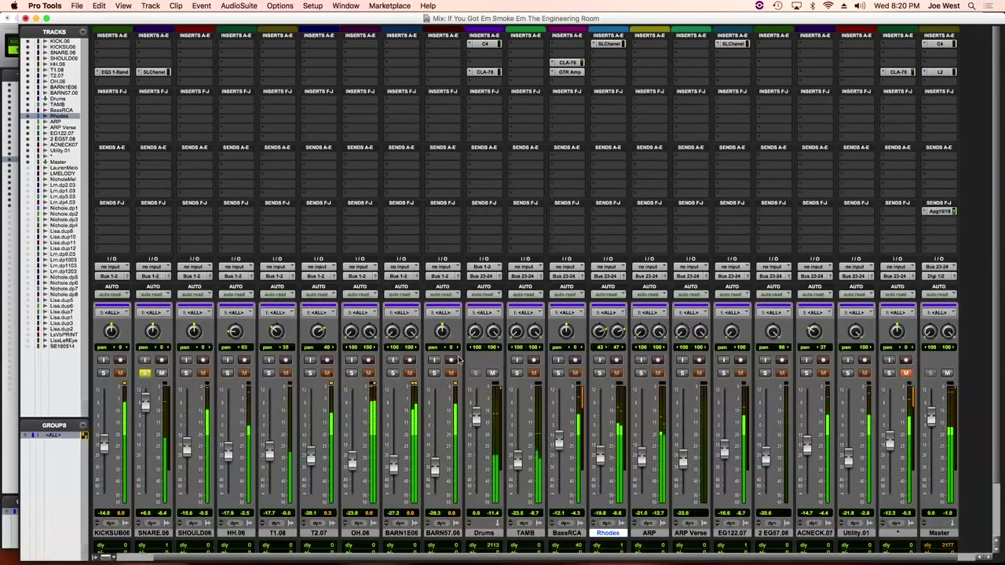
Move the SSLChannel on SNARE.06 to the first insert slot and insert a mono CLA-76 in the third slot
left_click_drag(153, 71, 151, 44)
left_click(140, 64)
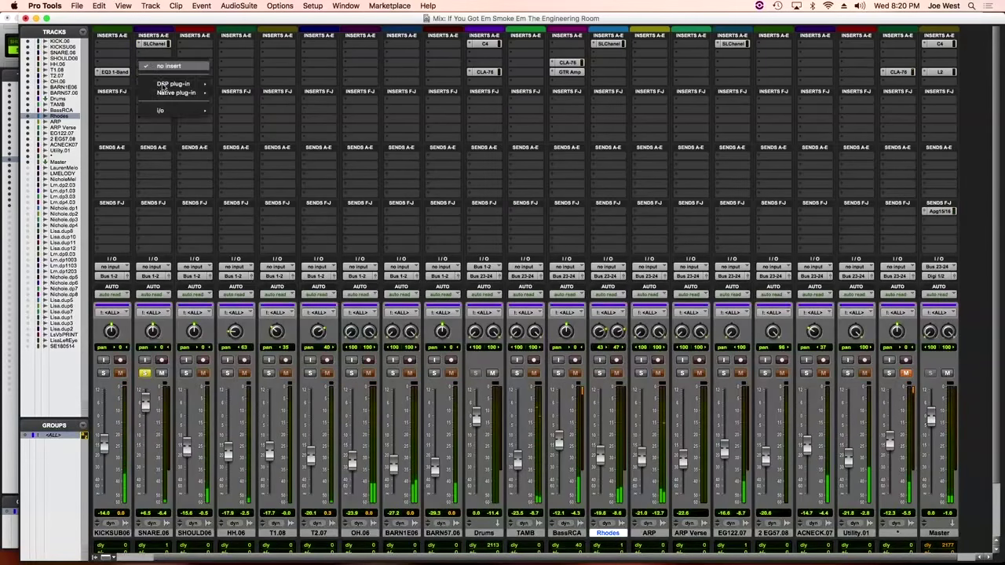
mouse_move(181, 92)
mouse_move(299, 103)
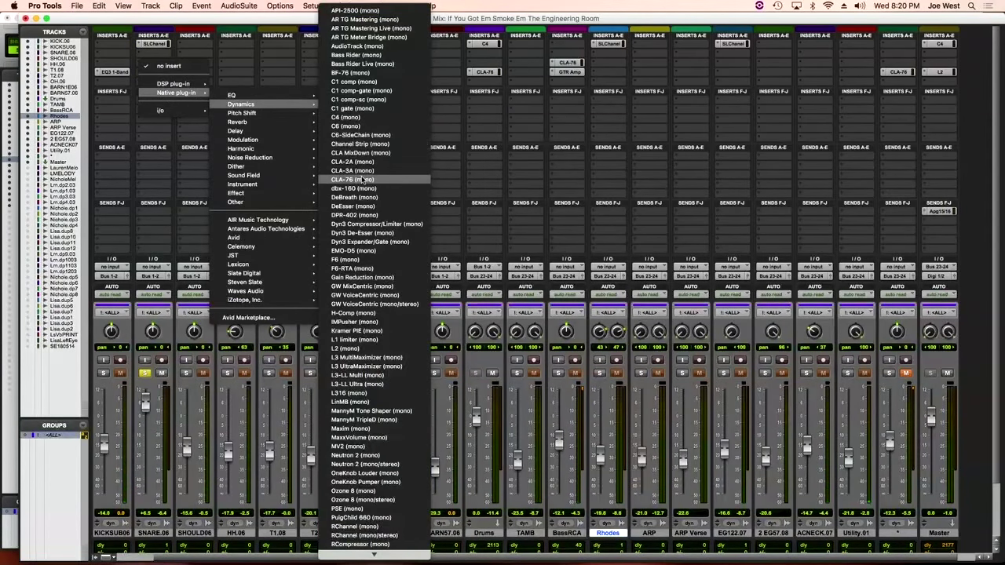
left_click(363, 179)
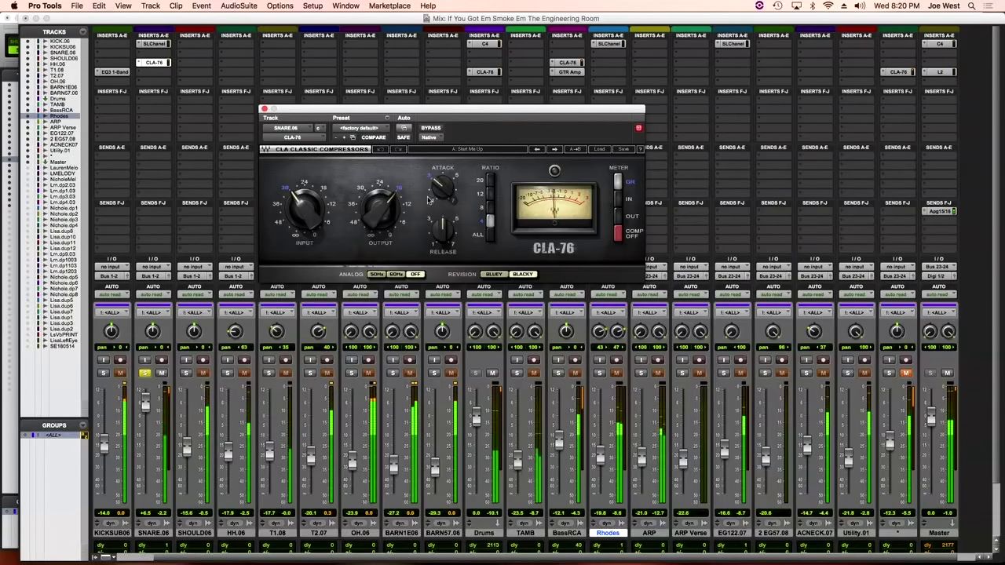
Set the release of the snare's CLA-76 to 7 and vary its input level while the soloed snare plays
mouse_move(451, 236)
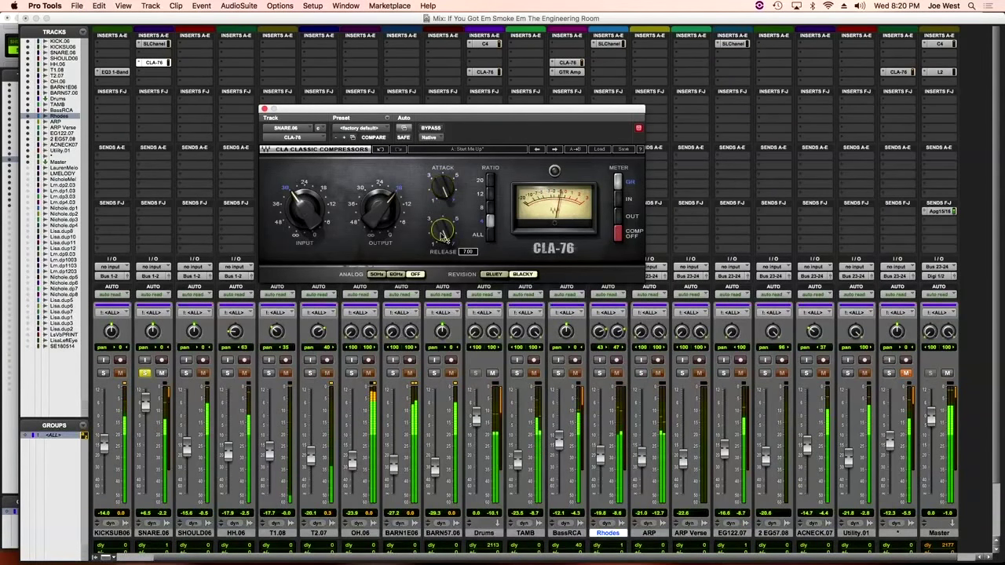
left_click_drag(306, 210, 306, 177)
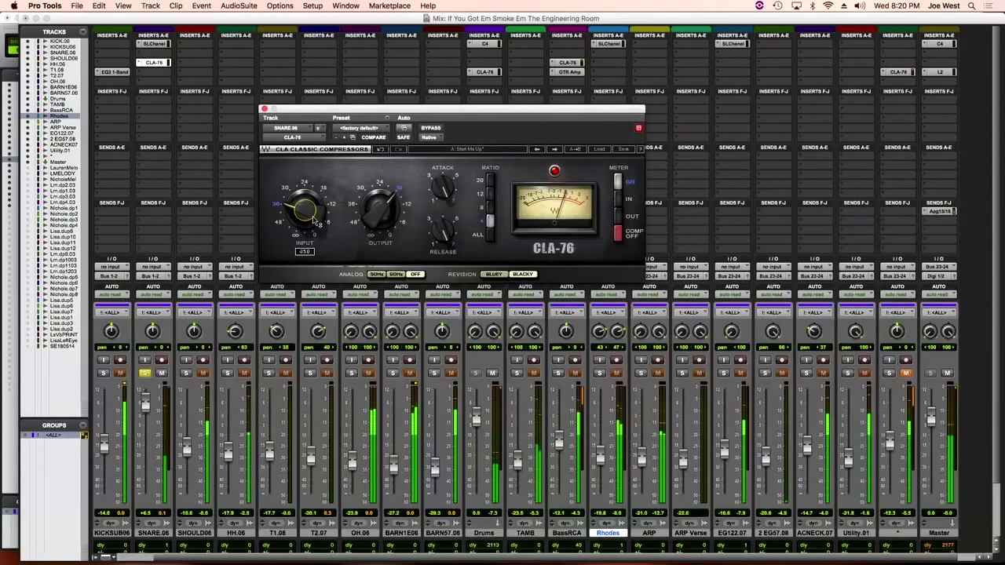
scroll(314, 223, "up", 10)
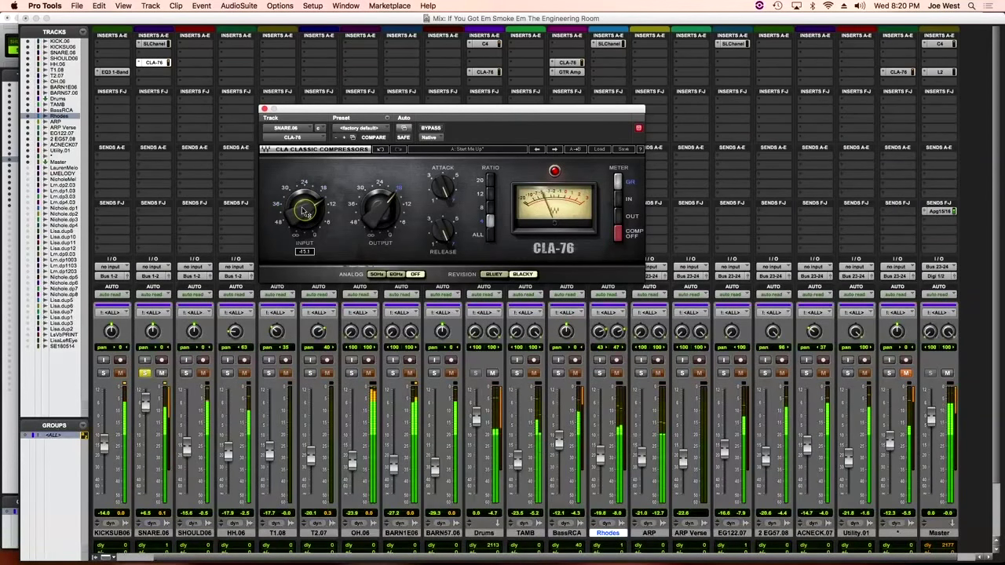
scroll(317, 222, "down", 8)
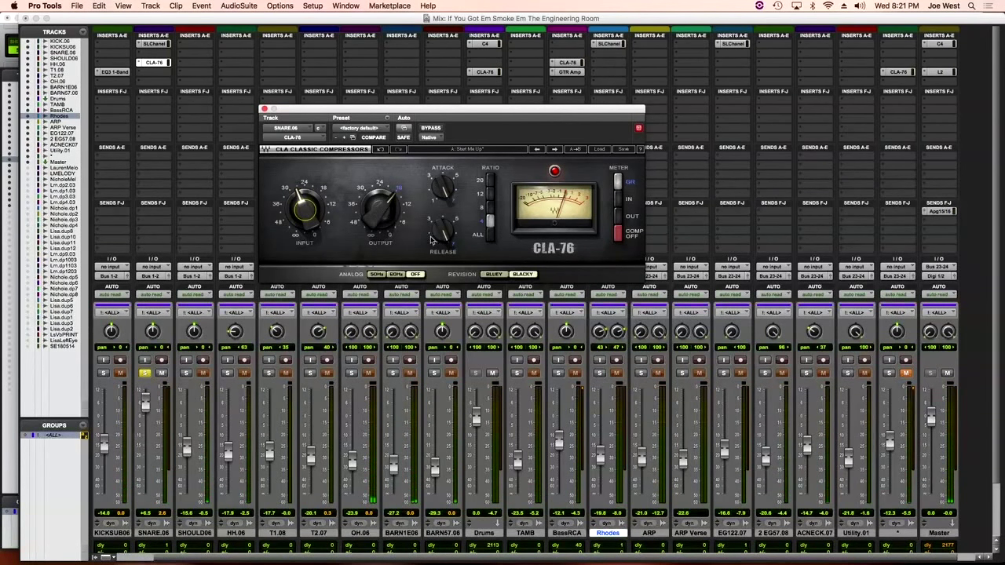
Vary the attack of the snare's CLA-76 and set its release to 1 during playback
mouse_move(445, 231)
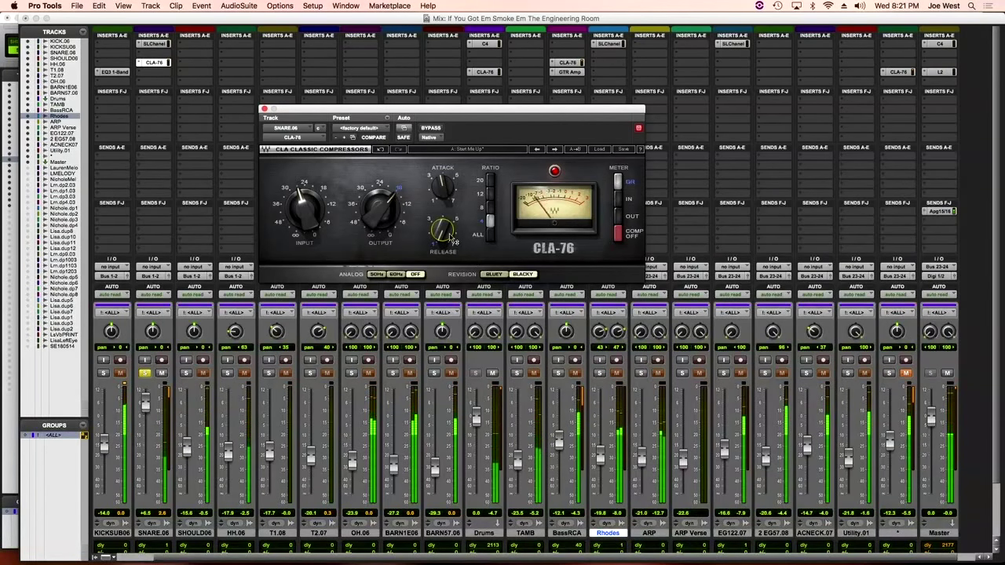
mouse_move(443, 187)
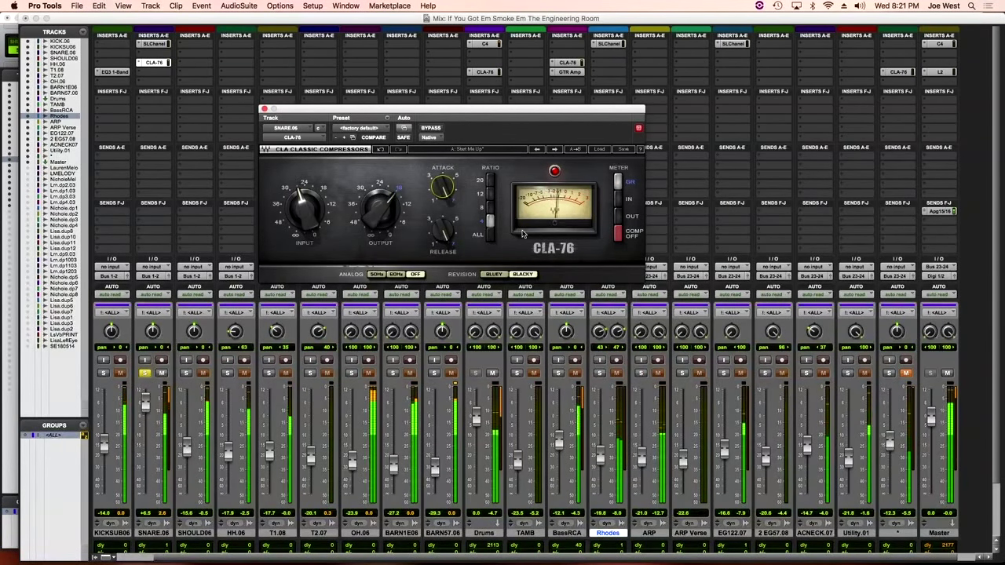
left_click_drag(442, 186, 442, 177)
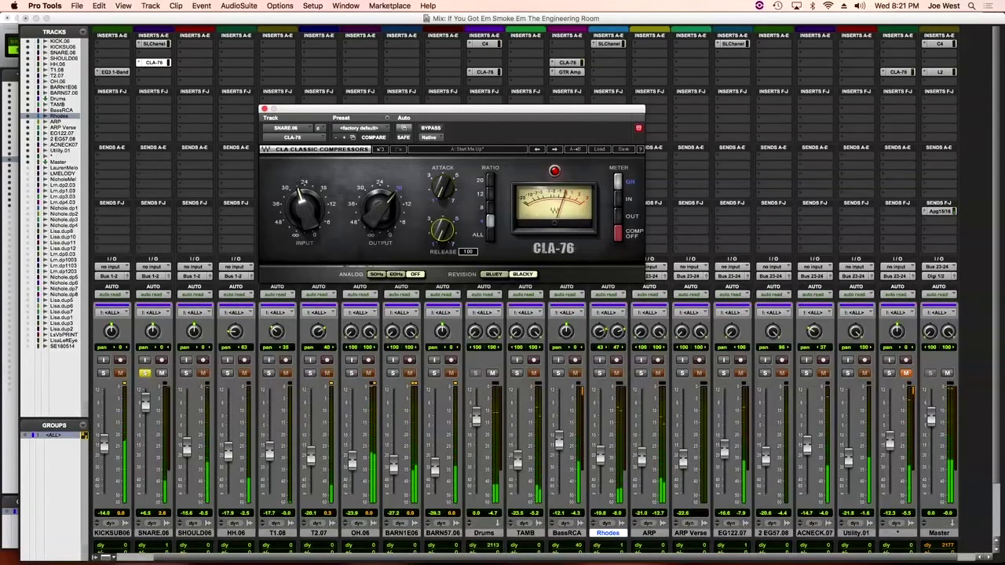